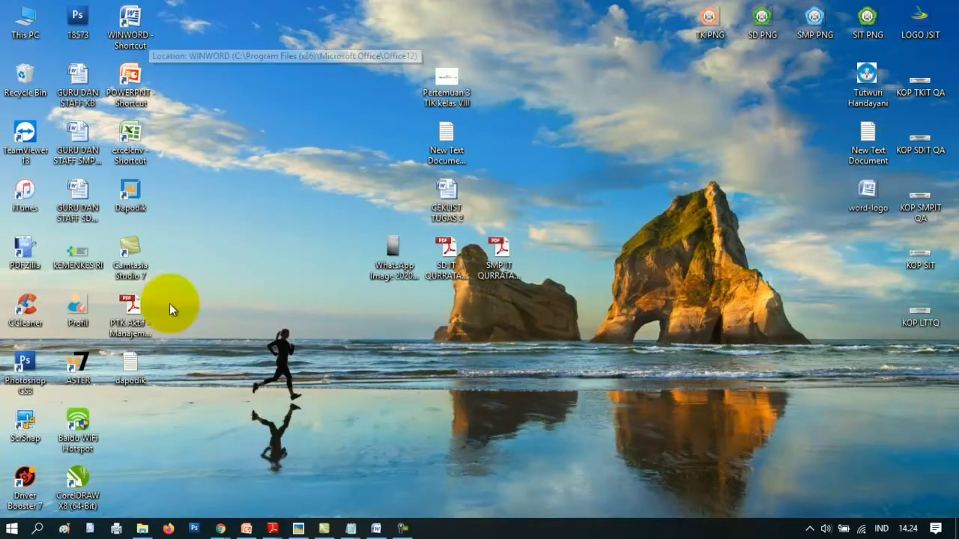
# - Open Microsoft Word in a maximized window and paste the copied article text into the blank document
pyautogui.doubleClick(148, 32)
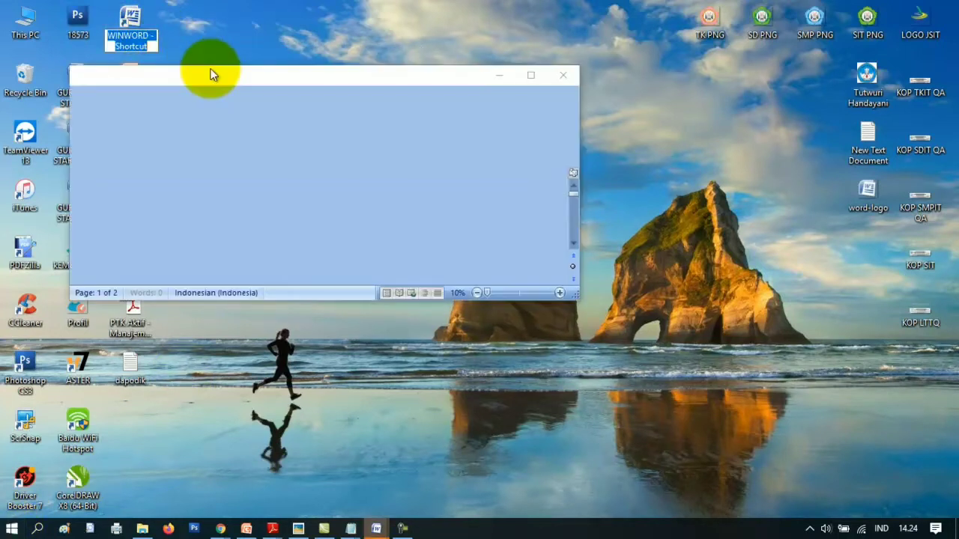
pyautogui.click(532, 77)
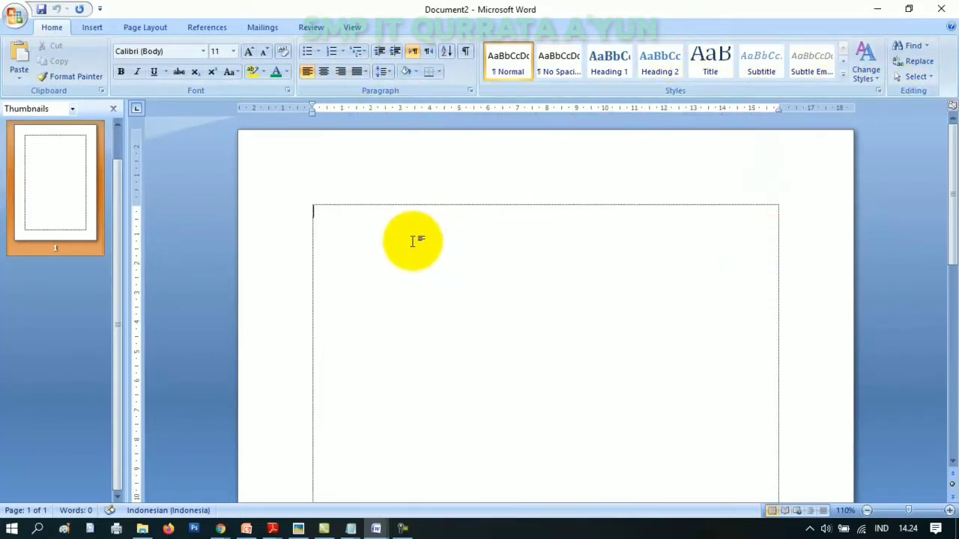
pyautogui.click(360, 226)
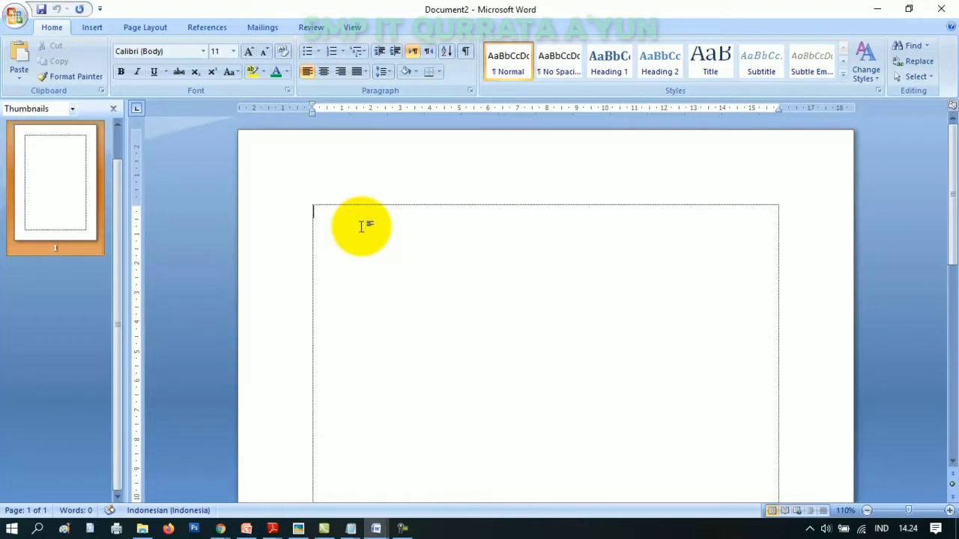
pyautogui.hotkey('ctrl', 'v')
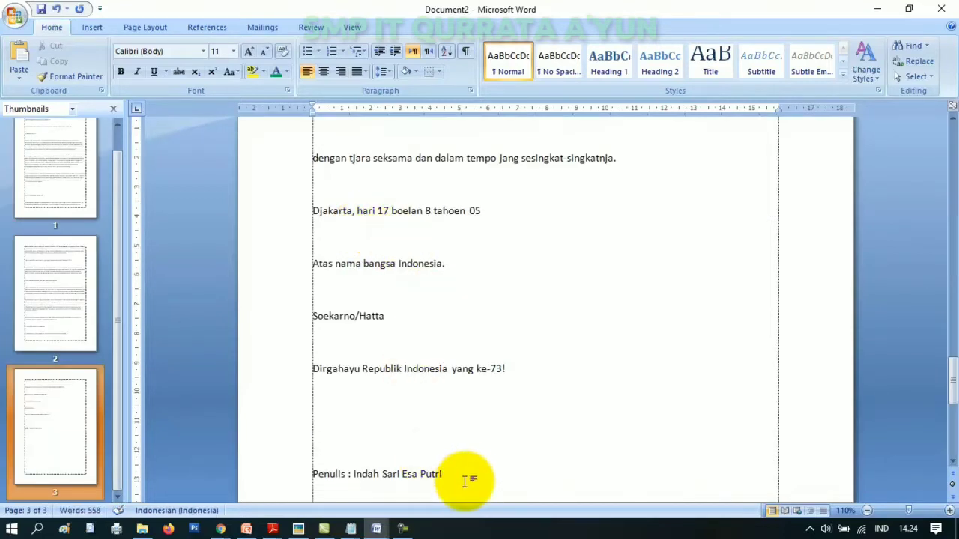
# - Remove the space after paragraphs throughout the whole document
pyautogui.hotkey('ctrl', 'a')
pyautogui.click(381, 72)
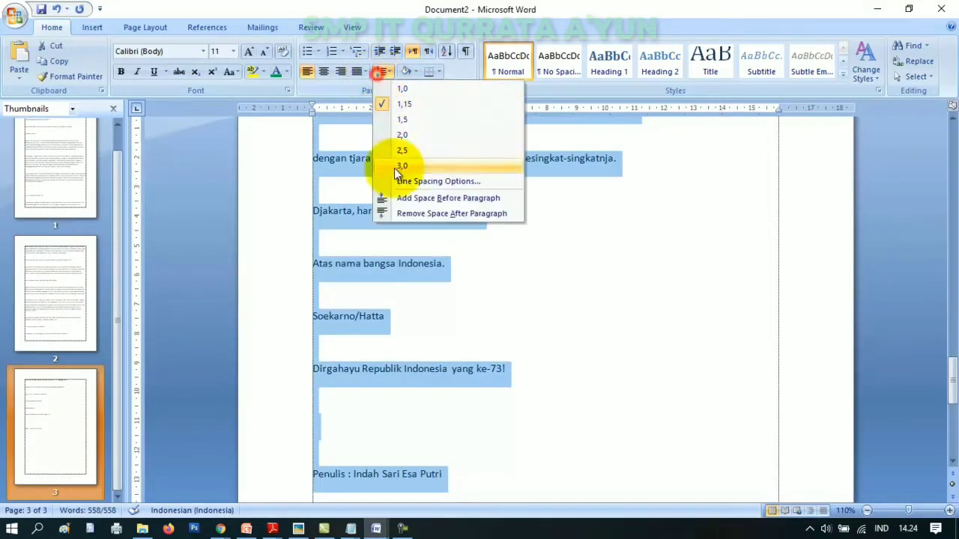
pyautogui.click(419, 213)
pyautogui.scroll(5, 461, 307)
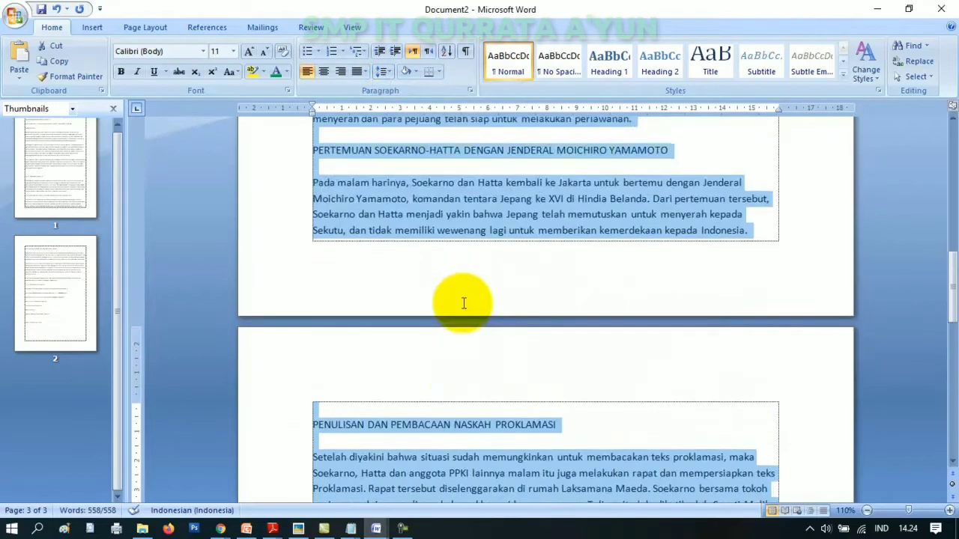
pyautogui.scroll(10, 464, 302)
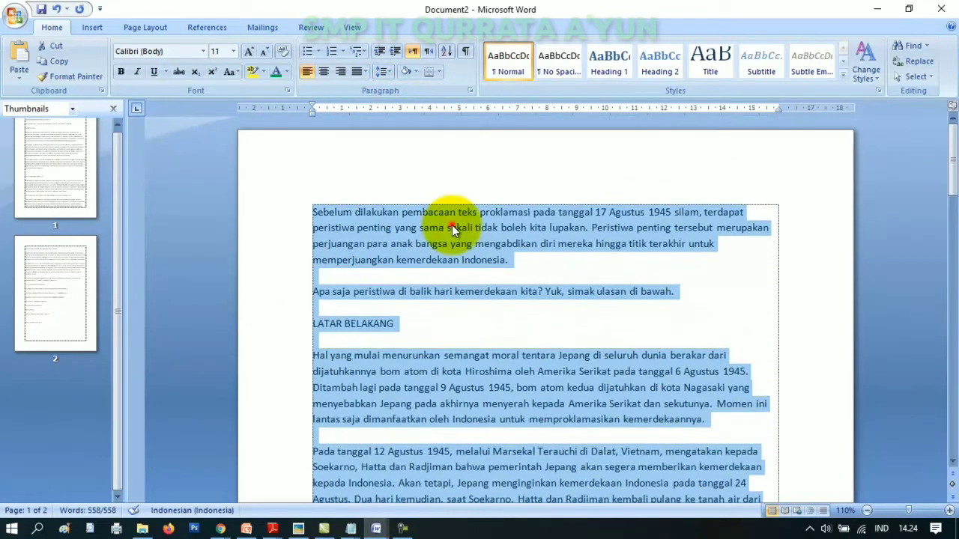
pyautogui.click(450, 227)
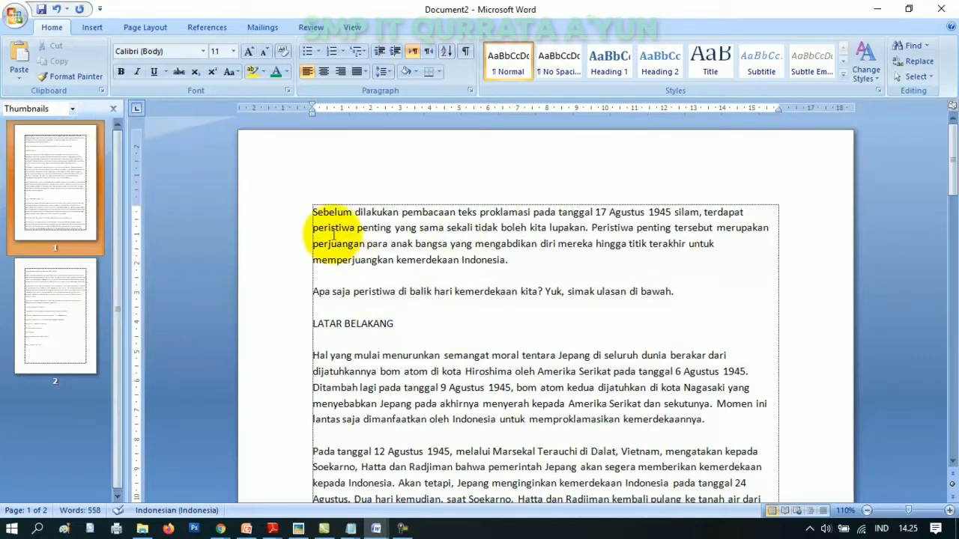
pyautogui.click(78, 79)
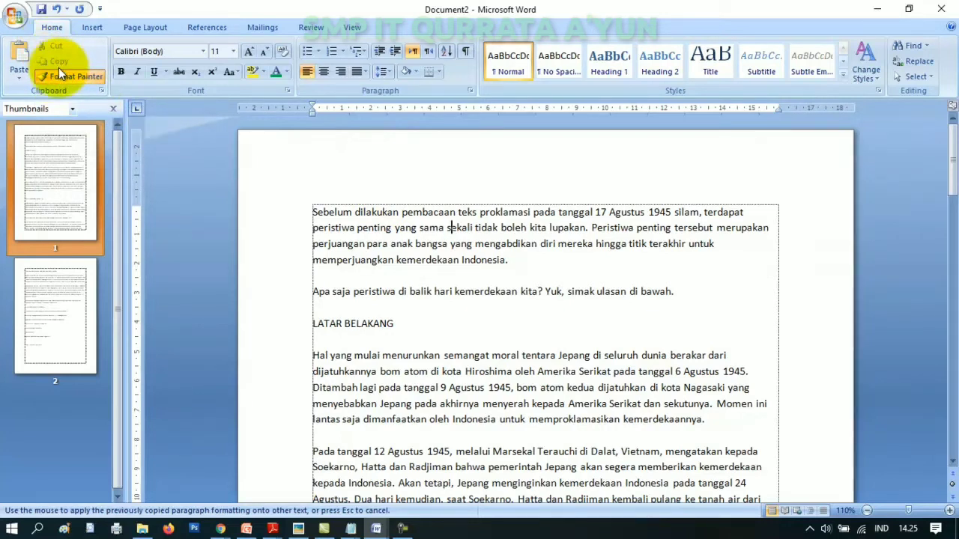
pyautogui.moveTo(435, 193); pyautogui.dragTo(488, 200)
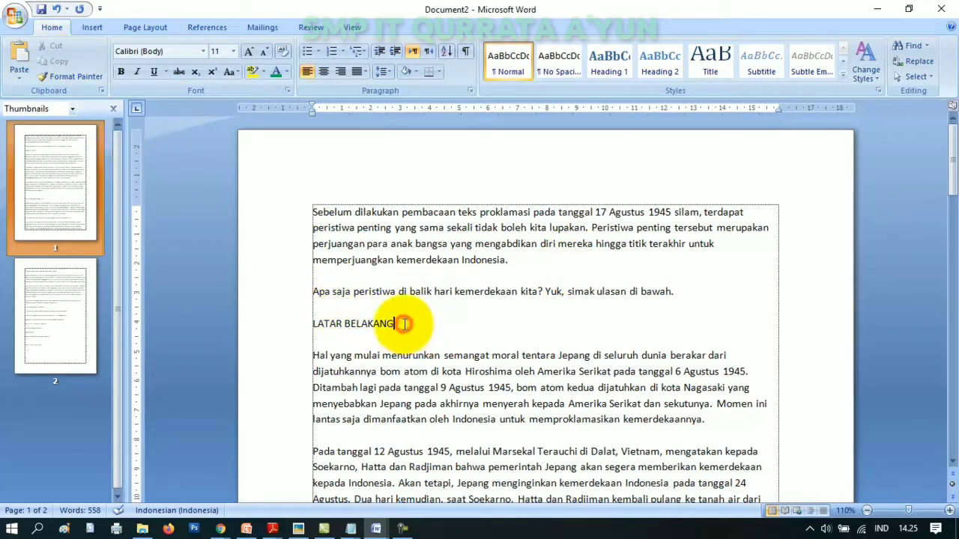
# - Copy the heading LATAR BELAKANG
pyautogui.moveTo(404, 323); pyautogui.dragTo(315, 325)
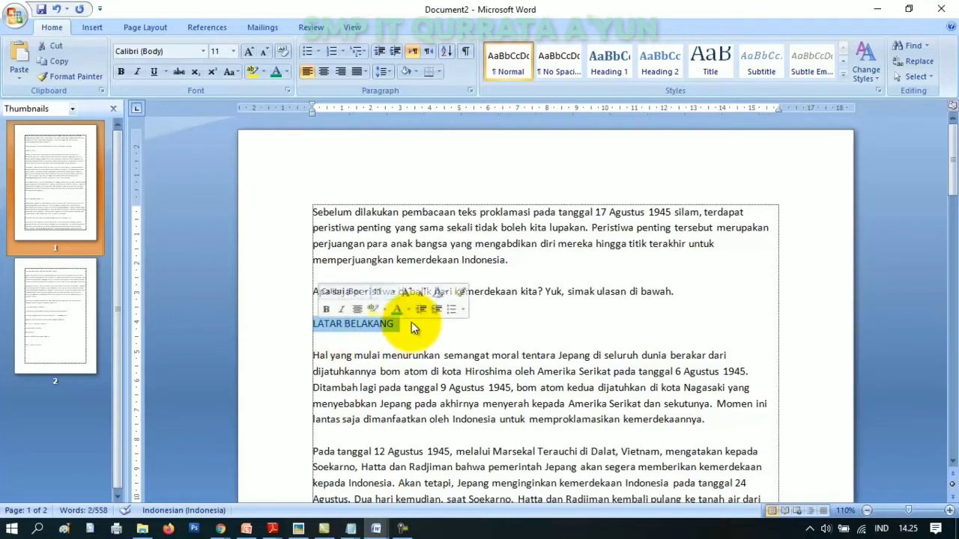
pyautogui.rightClick(372, 320)
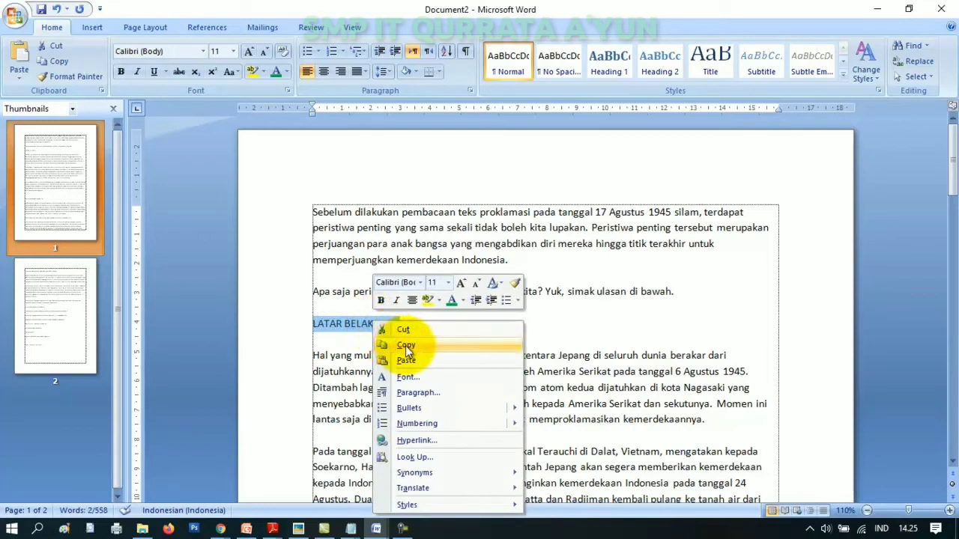
pyautogui.click(405, 345)
pyautogui.click(410, 322)
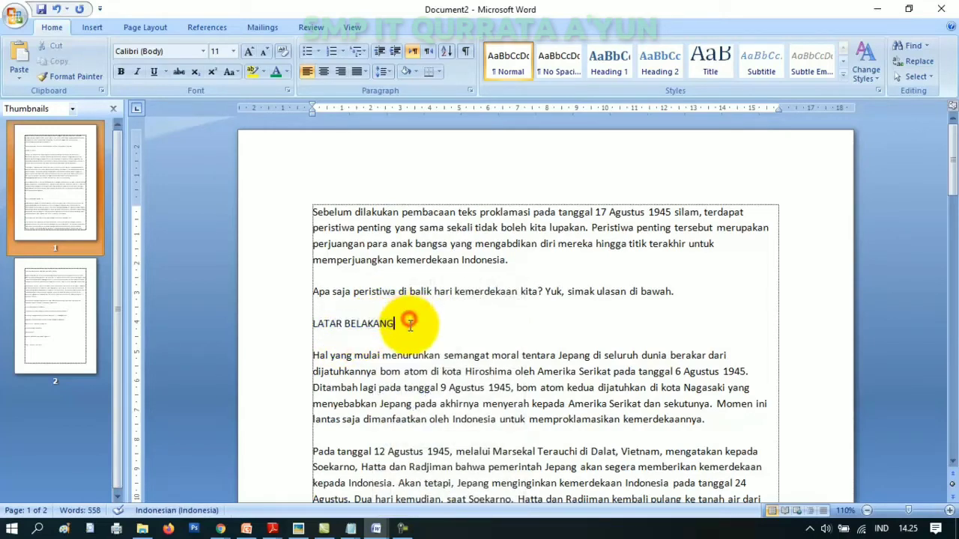
pyautogui.moveTo(410, 322); pyautogui.dragTo(313, 323)
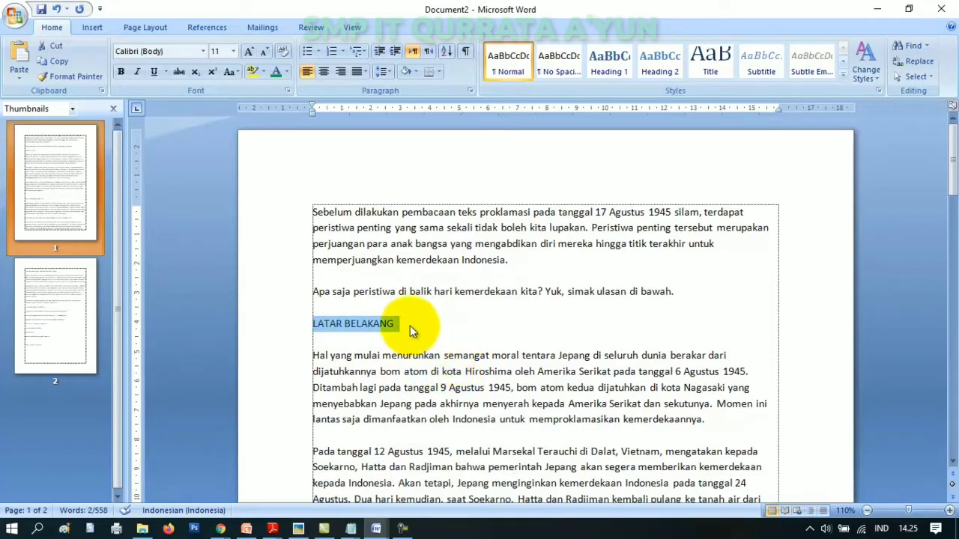
pyautogui.rightClick(368, 324)
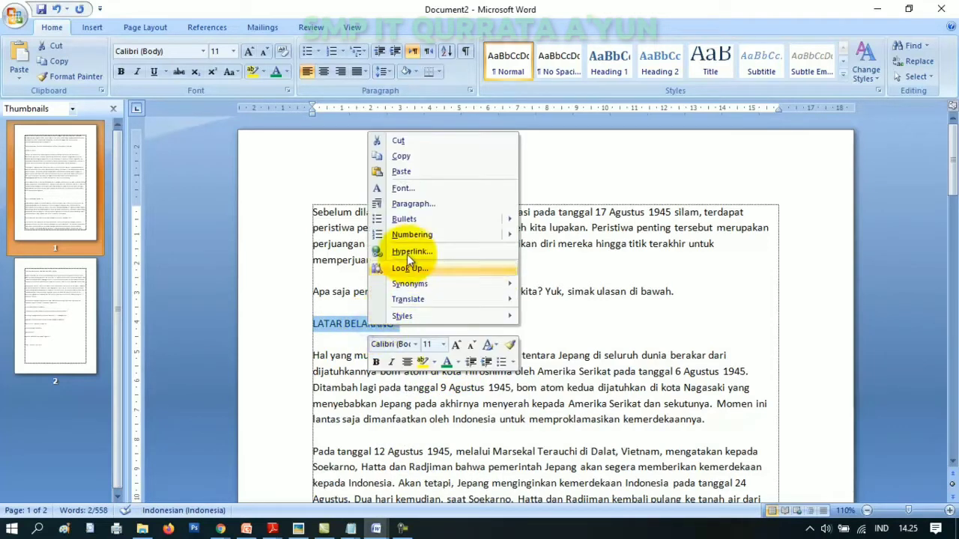
pyautogui.click(410, 157)
pyautogui.click(414, 320)
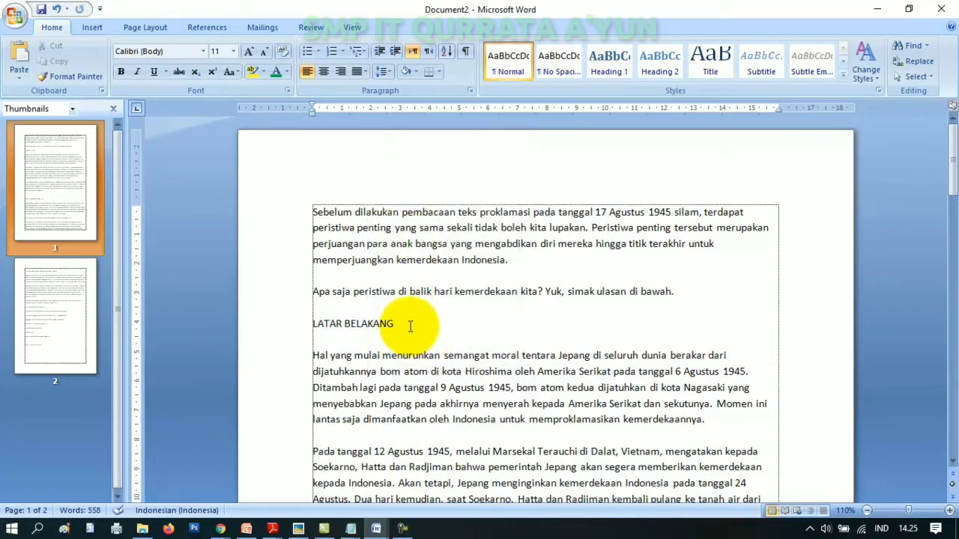
# - Paste the copied heading on a new line above the paragraph starting "Pada tanggal 12 Agustus 1945"
pyautogui.scroll(-1, 375, 337)
pyautogui.click(328, 397)
pyautogui.press('Return')
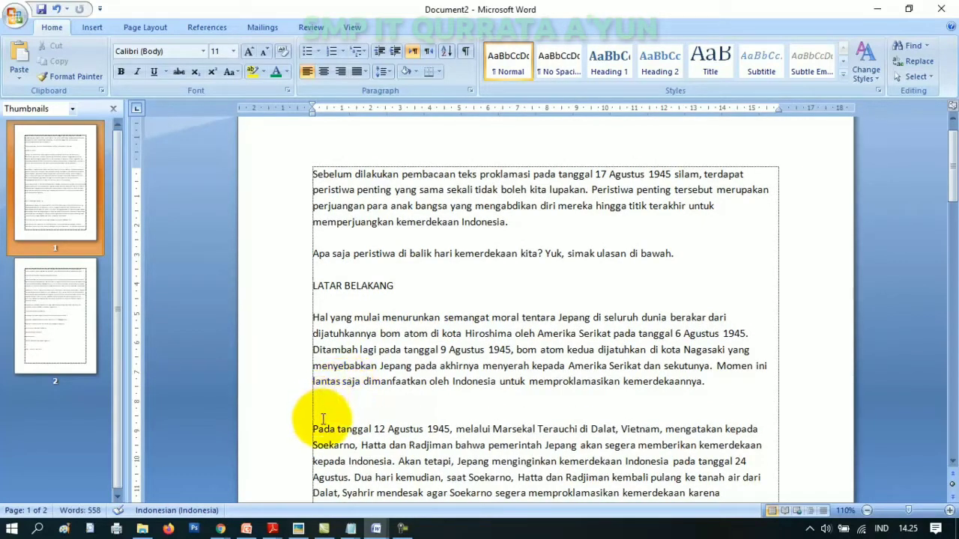
pyautogui.rightClick(322, 408)
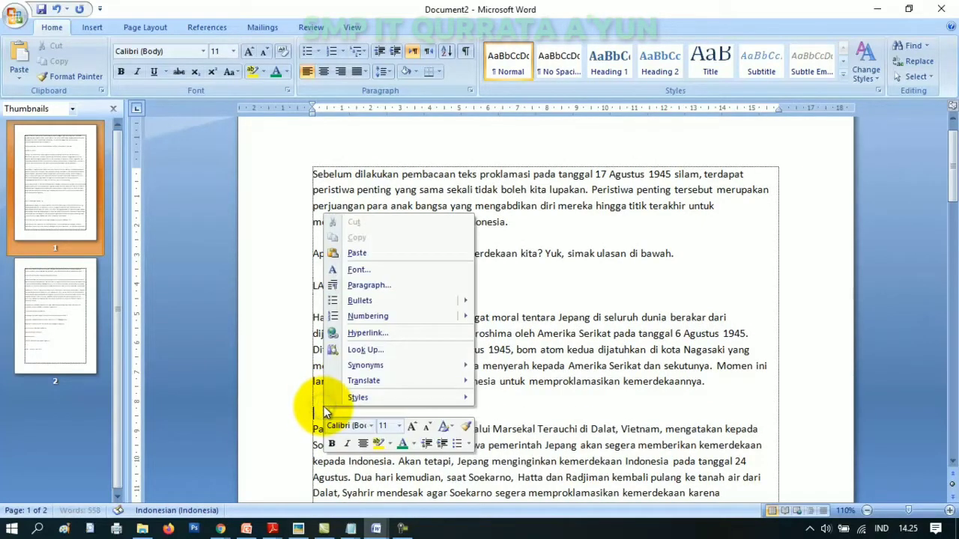
pyautogui.click(374, 256)
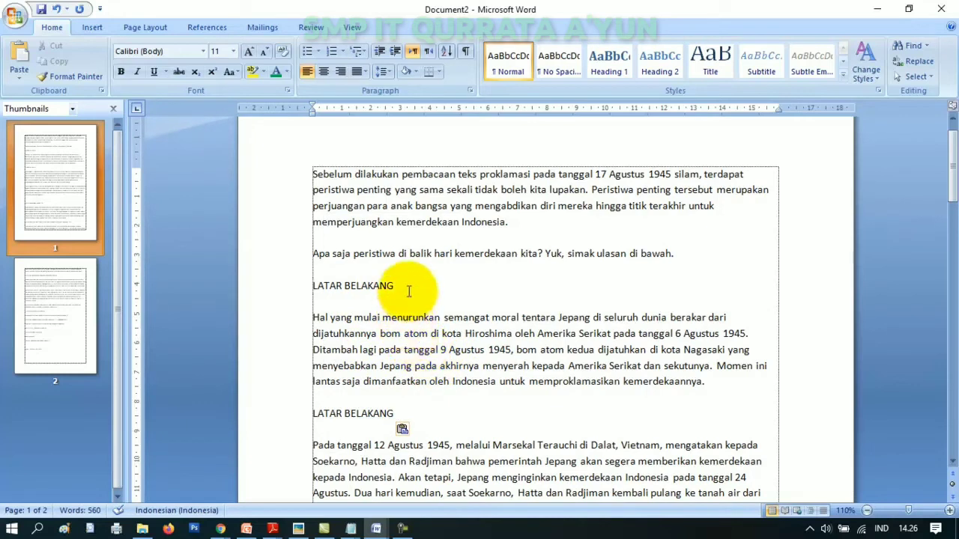
# - Cut the duplicate LATAR BELAKANG heading above the paragraph starting "Pada tanggal 12 Agustus 1945"
pyautogui.moveTo(408, 411); pyautogui.dragTo(321, 417)
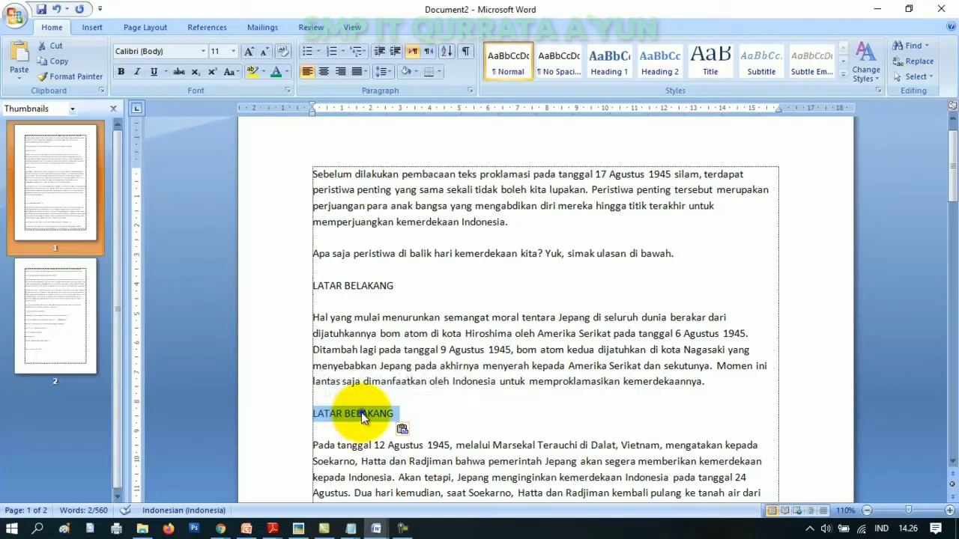
pyautogui.rightClick(362, 416)
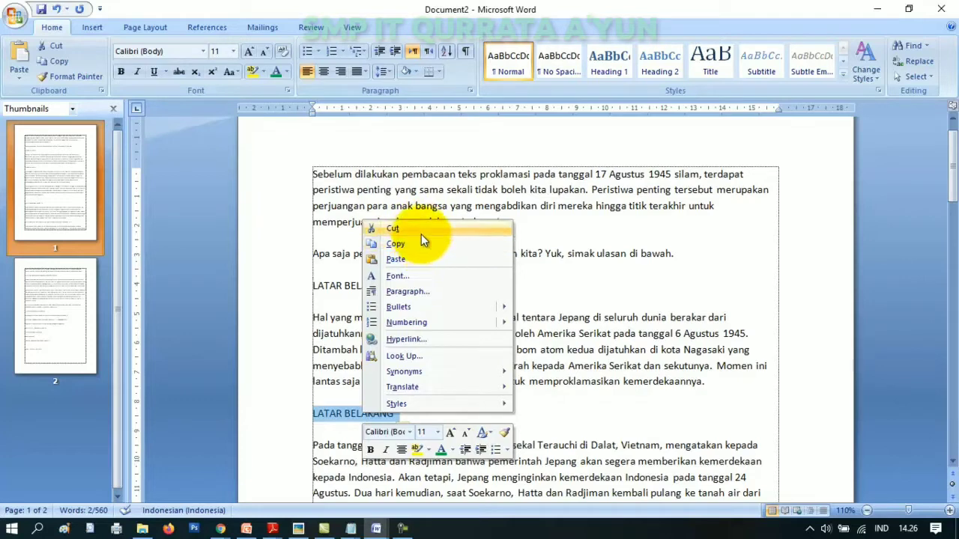
pyautogui.click(401, 228)
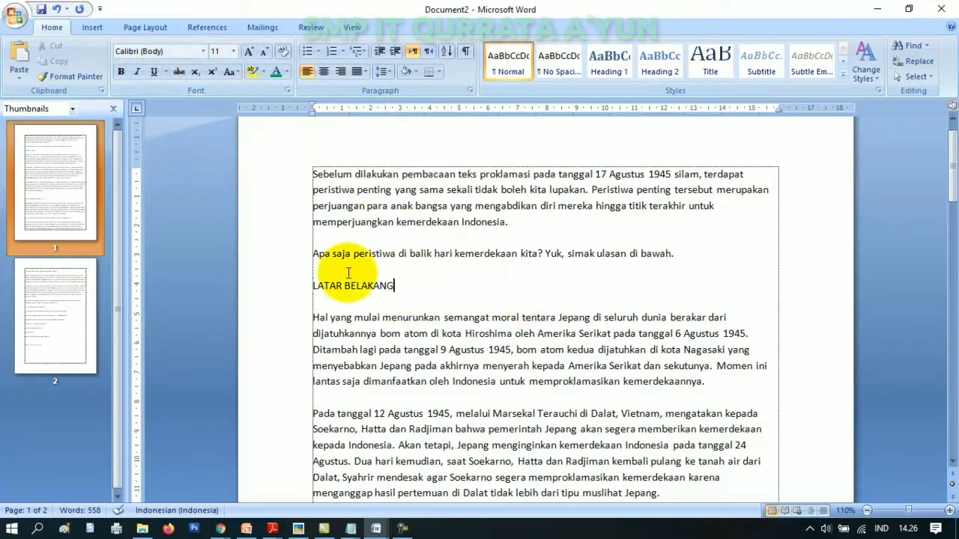
# - Change the font of the opening paragraph, starting "Sebelum dilakukan", to Times New Roman
pyautogui.click(308, 174)
pyautogui.moveTo(308, 174); pyautogui.dragTo(678, 218)
pyautogui.click(205, 51)
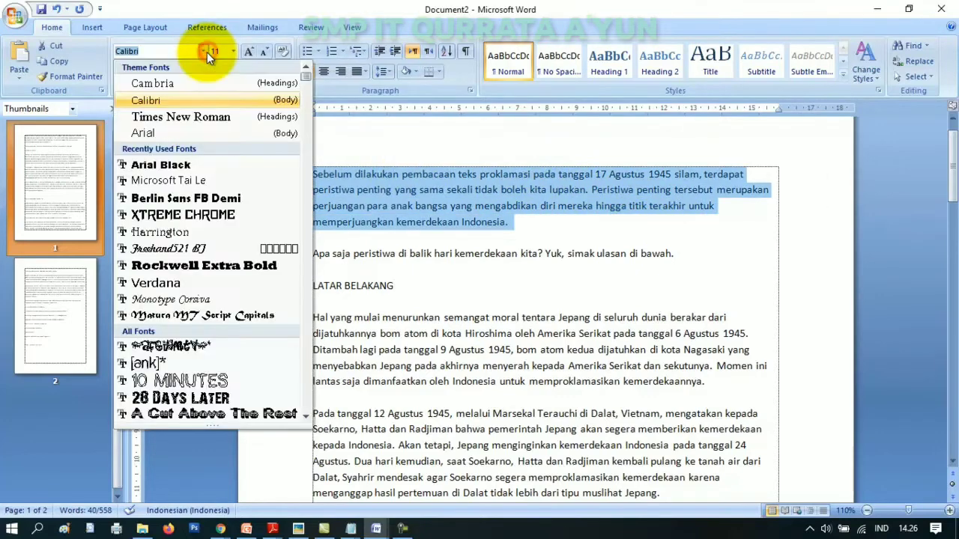
pyautogui.click(199, 122)
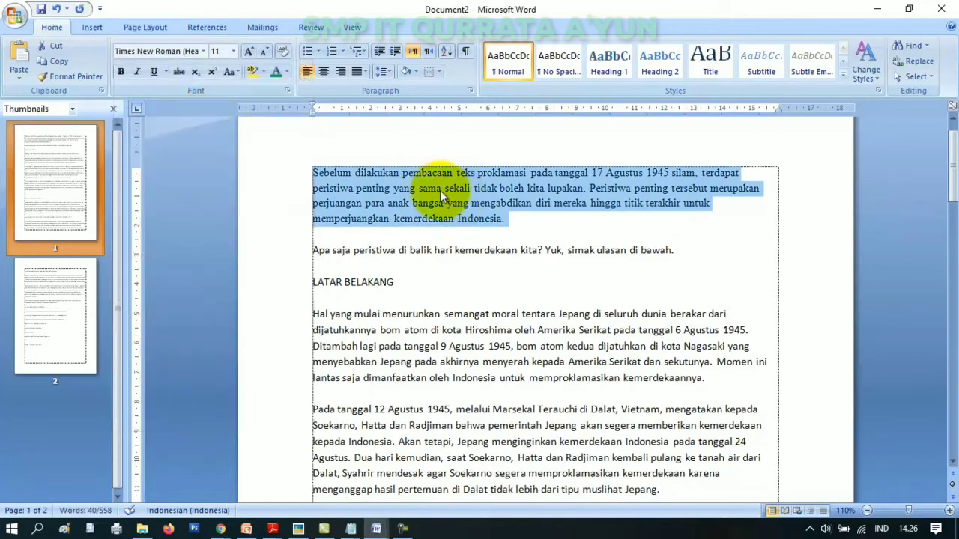
# - Grow the opening paragraph's font stepwise to size 14 and shrink it back to 12
pyautogui.click(248, 54)
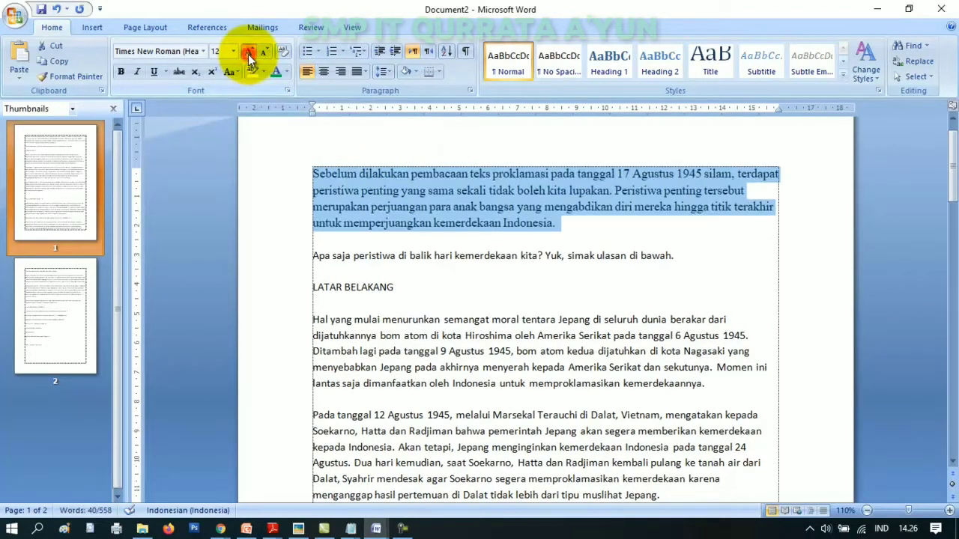
pyautogui.click(248, 54)
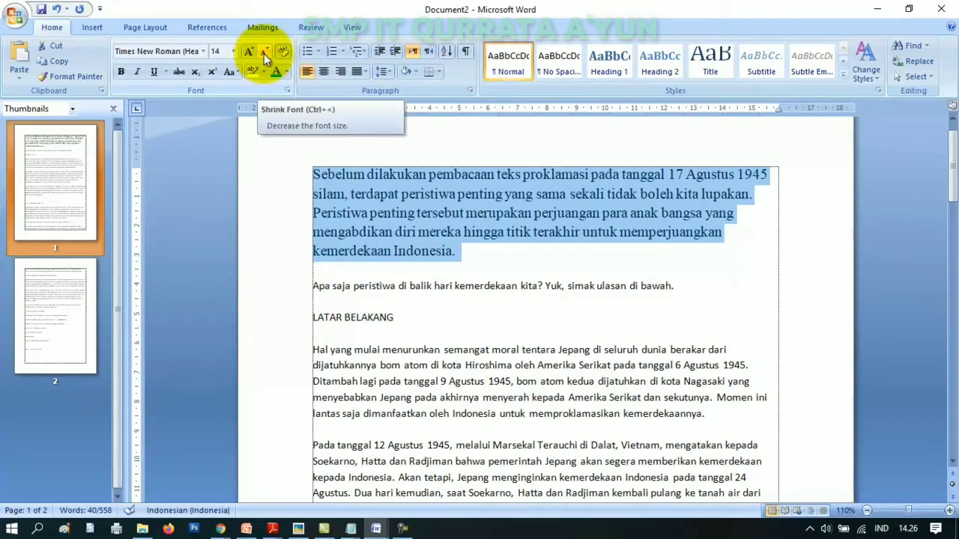
pyautogui.click(263, 53)
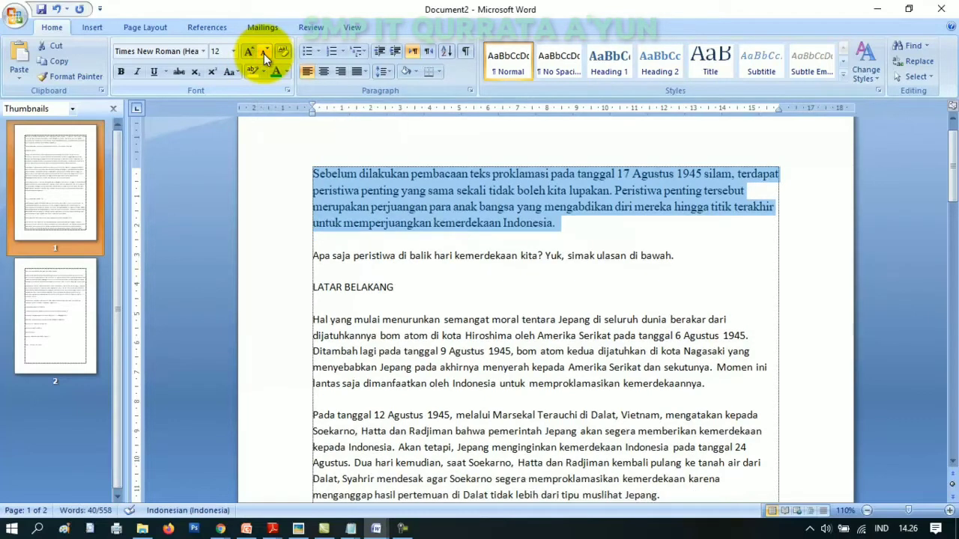
# - Set the opening paragraph's font size to 16
pyautogui.click(560, 221)
pyautogui.moveTo(560, 222); pyautogui.dragTo(314, 172)
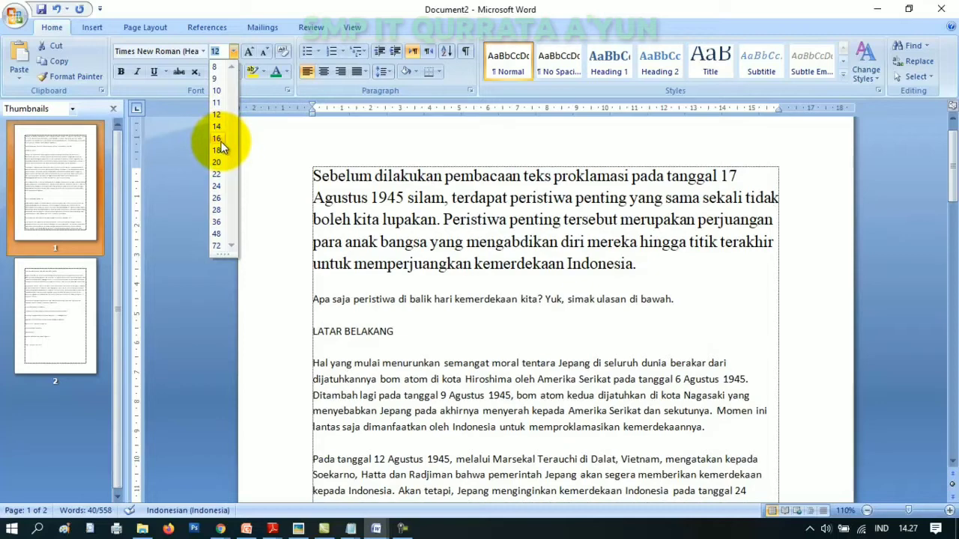
pyautogui.click(221, 143)
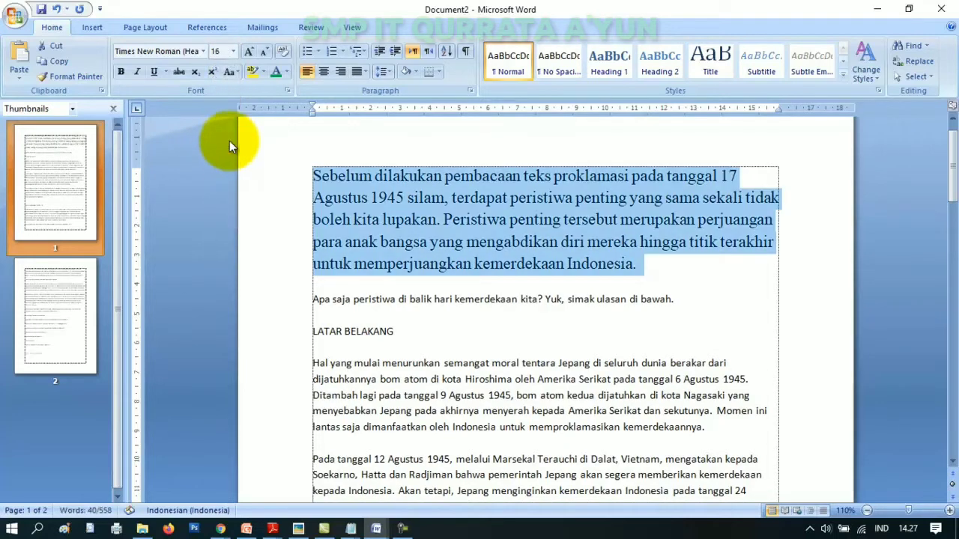
pyautogui.click(643, 226)
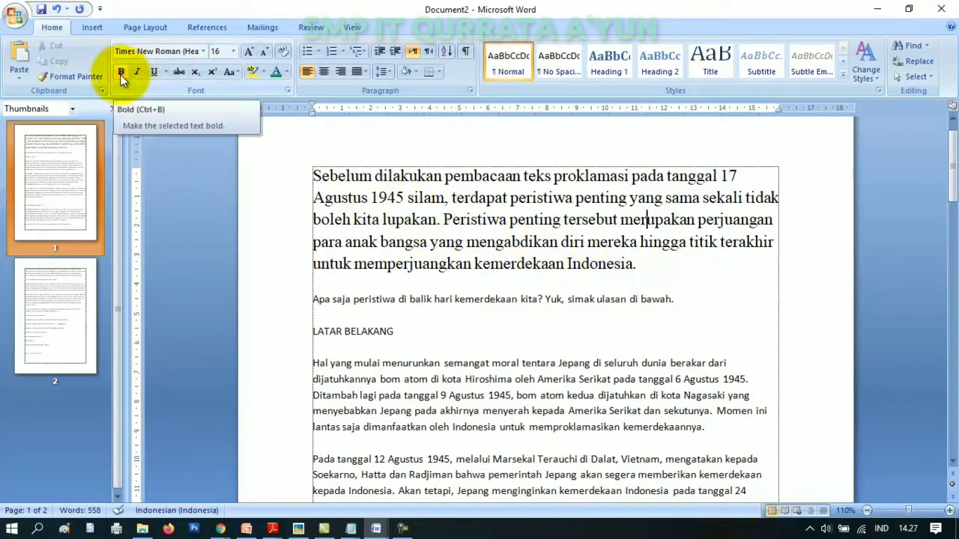
pyautogui.click(381, 196)
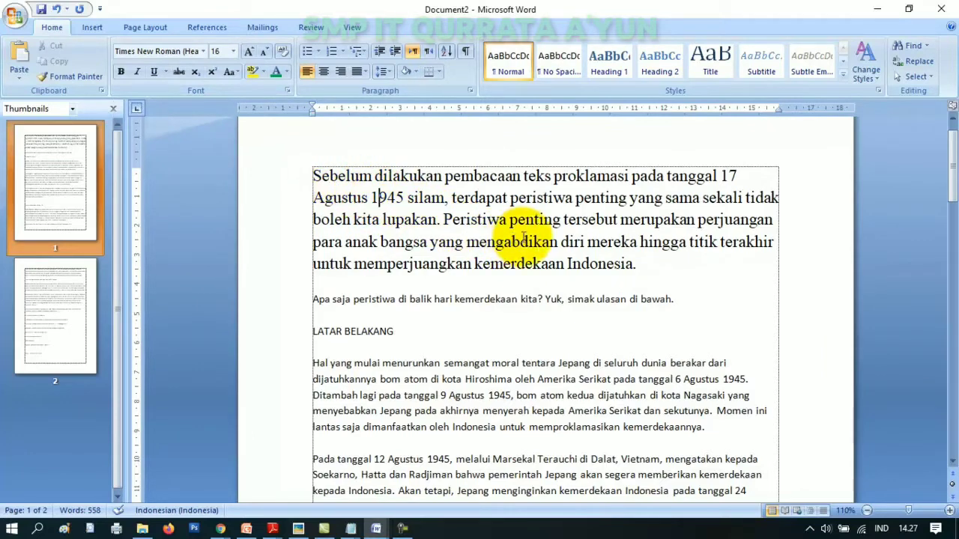
pyautogui.tripleClick(640, 263)
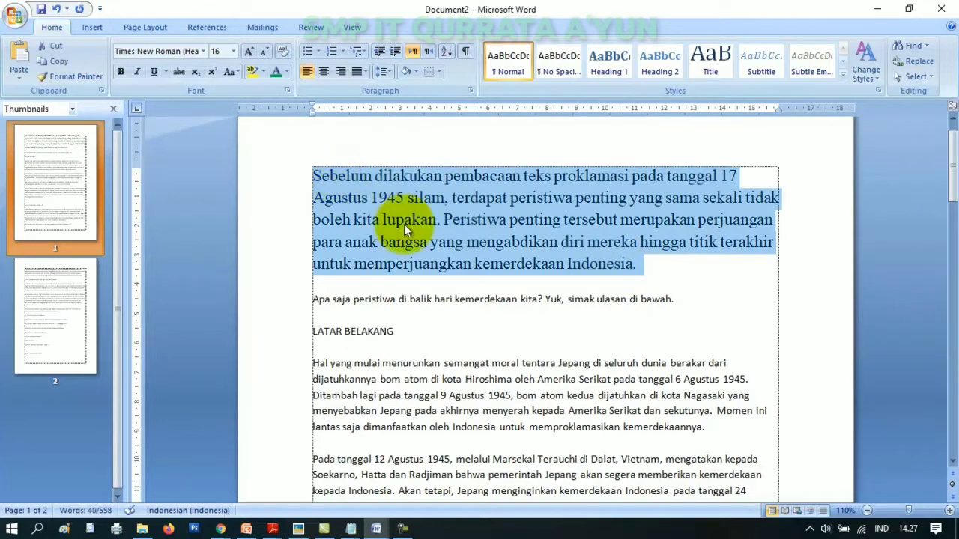
pyautogui.click(668, 284)
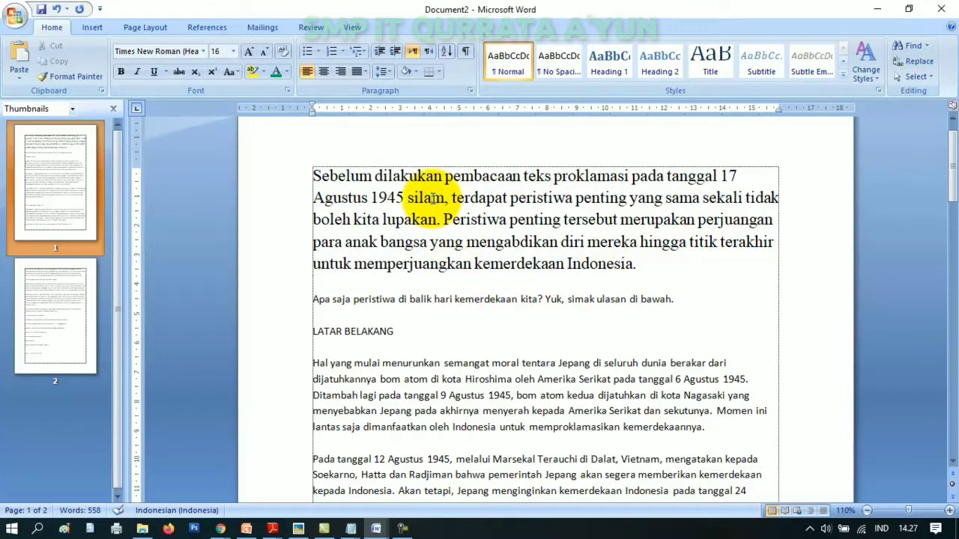
# - Format the LATAR BELAKANG heading in bold Times New Roman
pyautogui.click(375, 299)
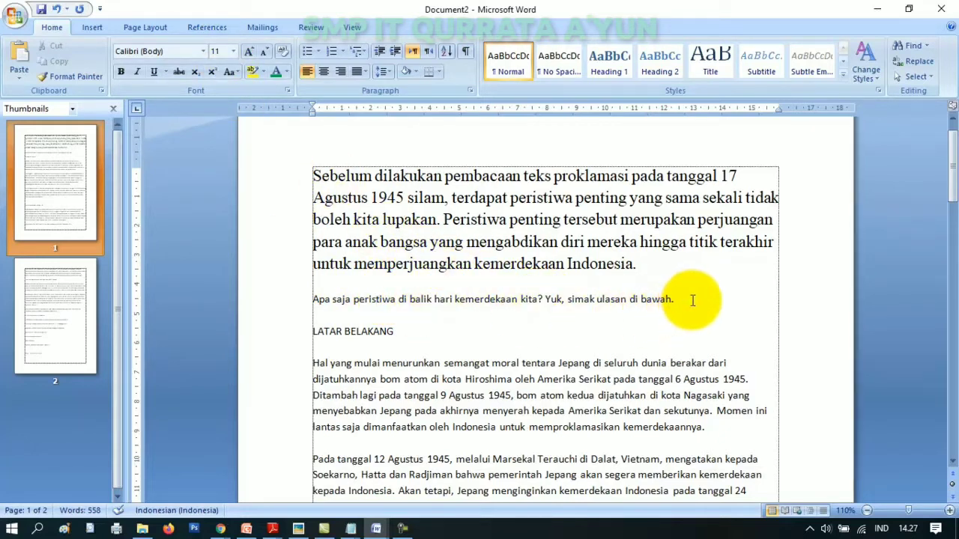
pyautogui.moveTo(691, 300); pyautogui.dragTo(309, 301)
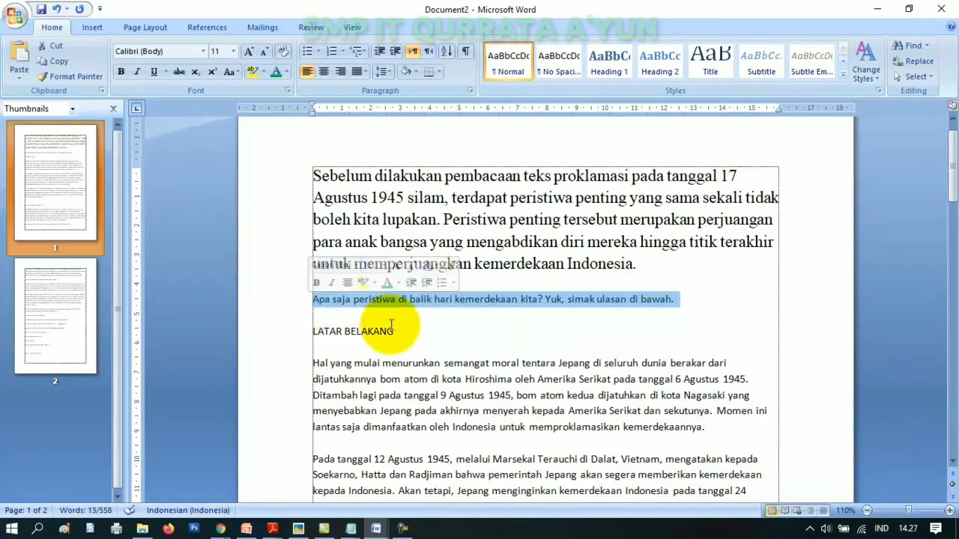
pyautogui.click(392, 331)
pyautogui.moveTo(408, 333); pyautogui.dragTo(254, 329)
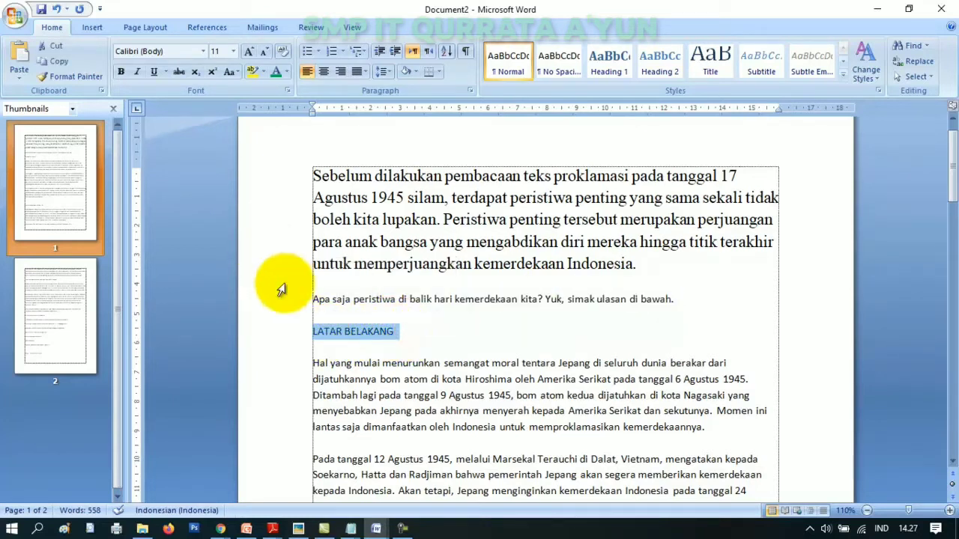
pyautogui.click(203, 50)
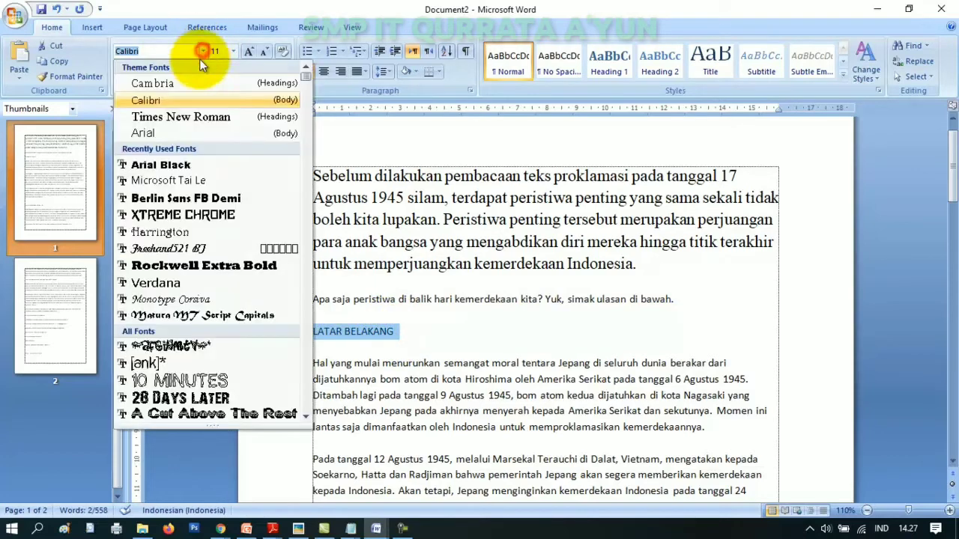
pyautogui.click(191, 116)
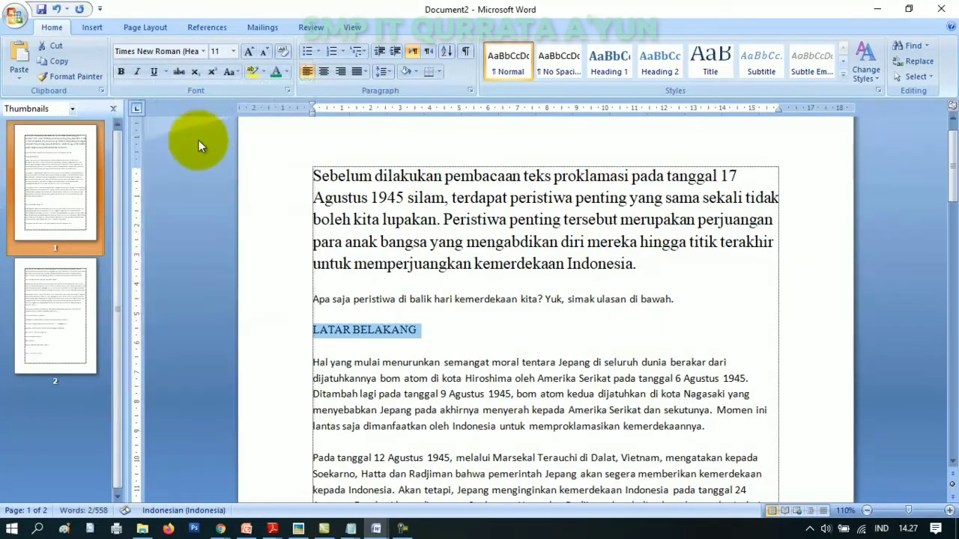
pyautogui.click(122, 75)
pyautogui.click(449, 327)
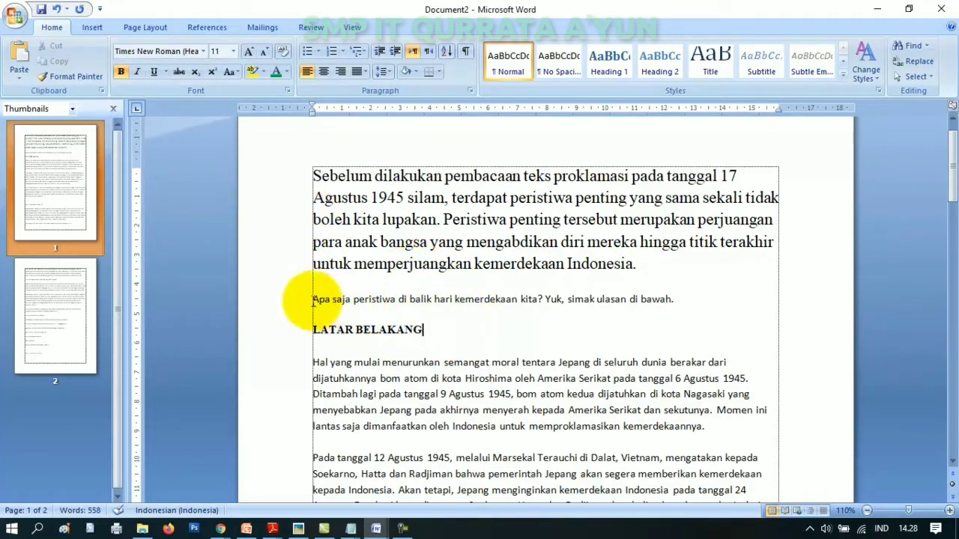
# - Italicize the whole line starting "Apa saja peristiwa" above the LATAR BELAKANG heading
pyautogui.moveTo(313, 299); pyautogui.dragTo(674, 300)
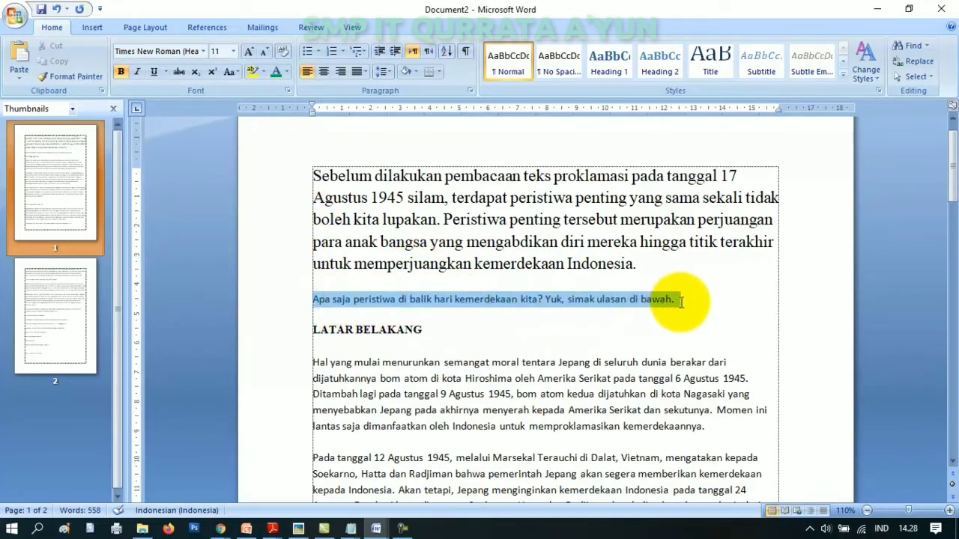
pyautogui.click(138, 73)
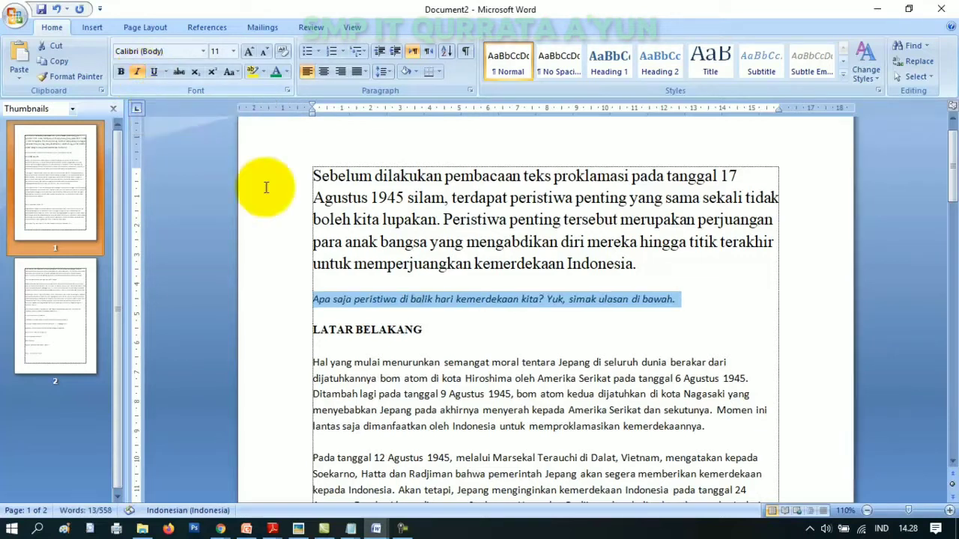
pyautogui.click(419, 320)
pyautogui.moveTo(678, 300); pyautogui.dragTo(314, 294)
pyautogui.click(428, 299)
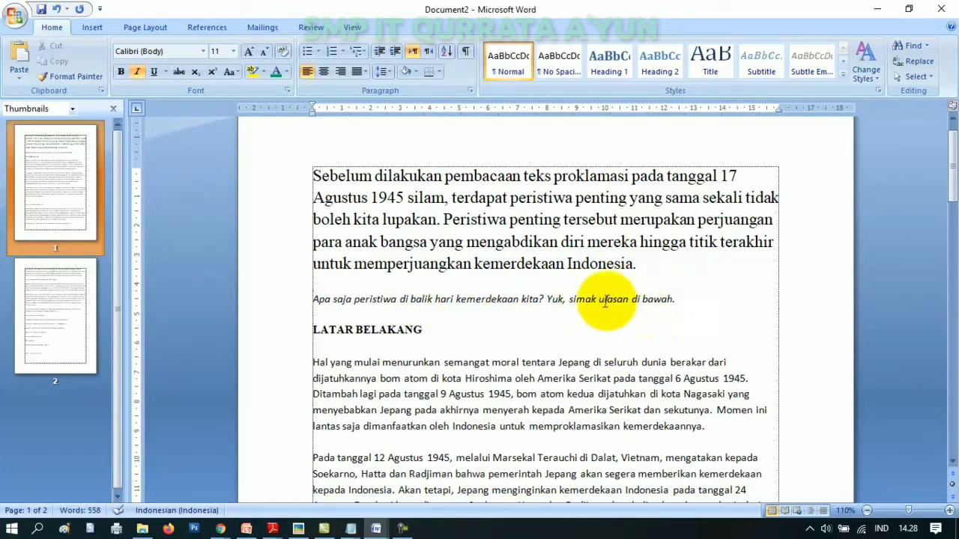
# - Make the sentence "Yuk, simak ulasan di bawah." bold and underlined
pyautogui.moveTo(680, 299); pyautogui.dragTo(556, 307)
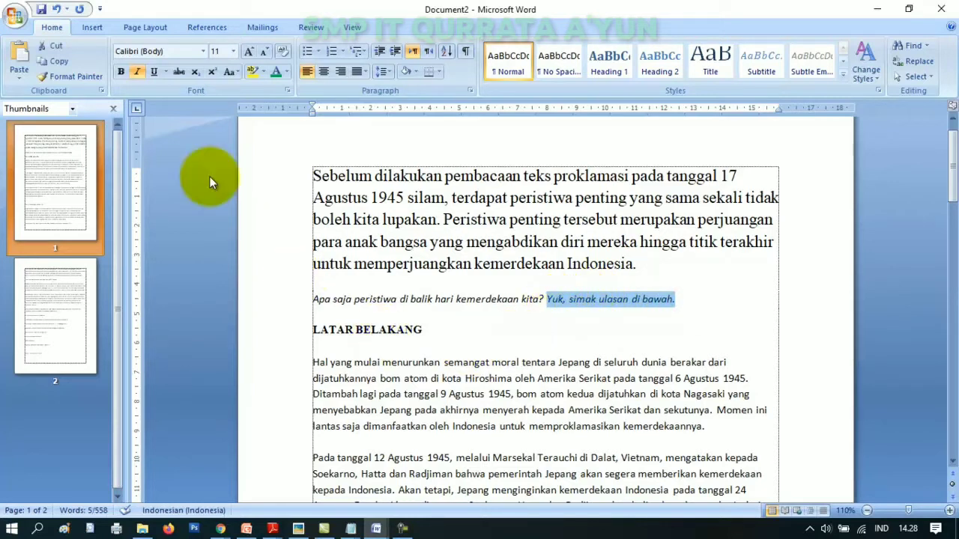
pyautogui.click(121, 74)
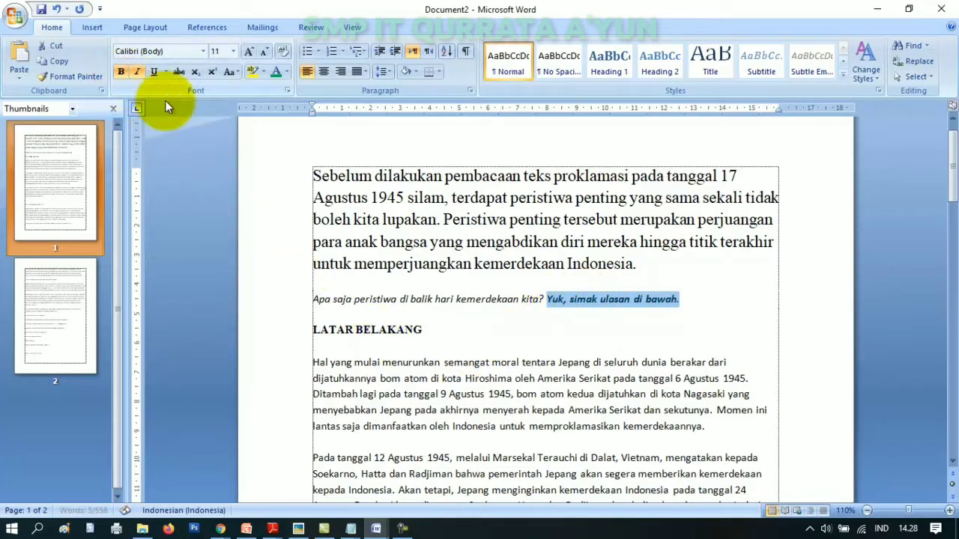
pyautogui.click(546, 301)
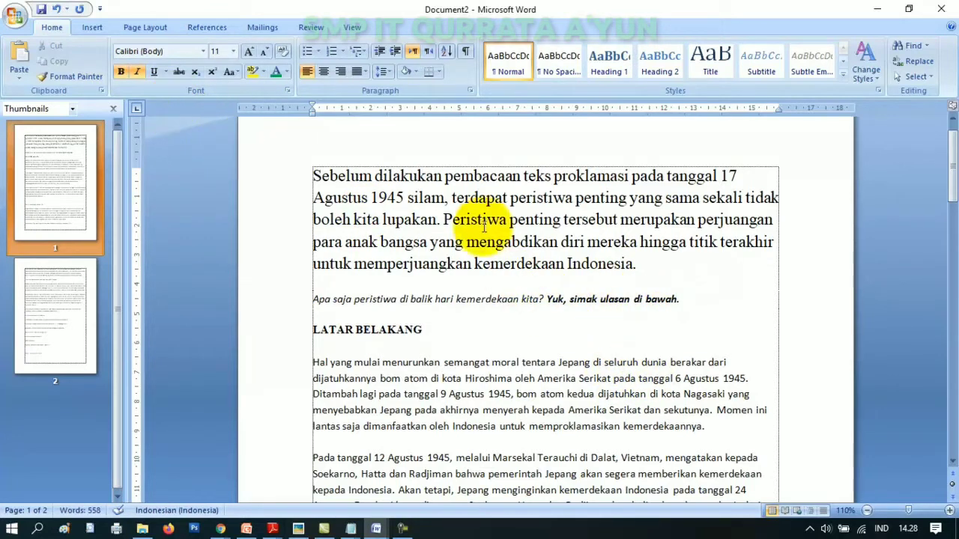
pyautogui.click(632, 301)
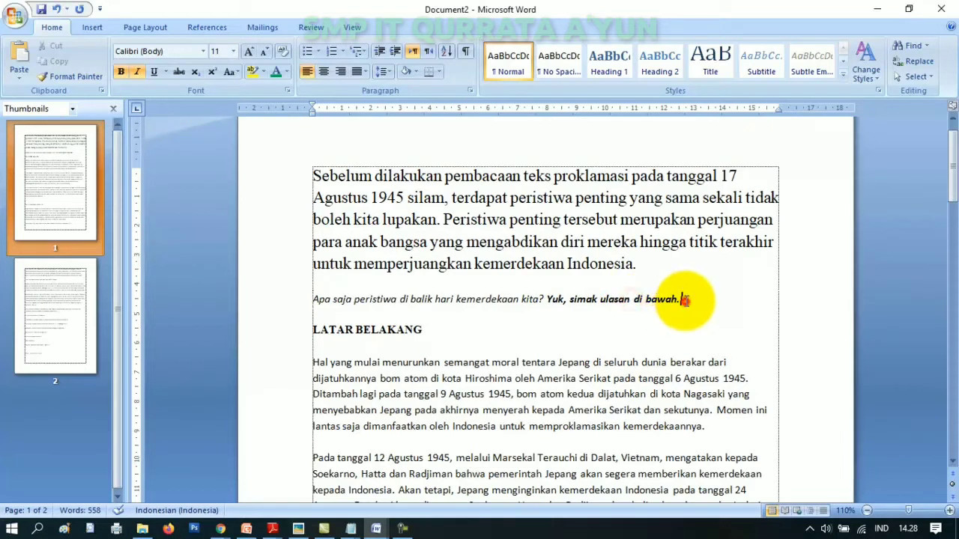
pyautogui.moveTo(683, 299); pyautogui.dragTo(548, 302)
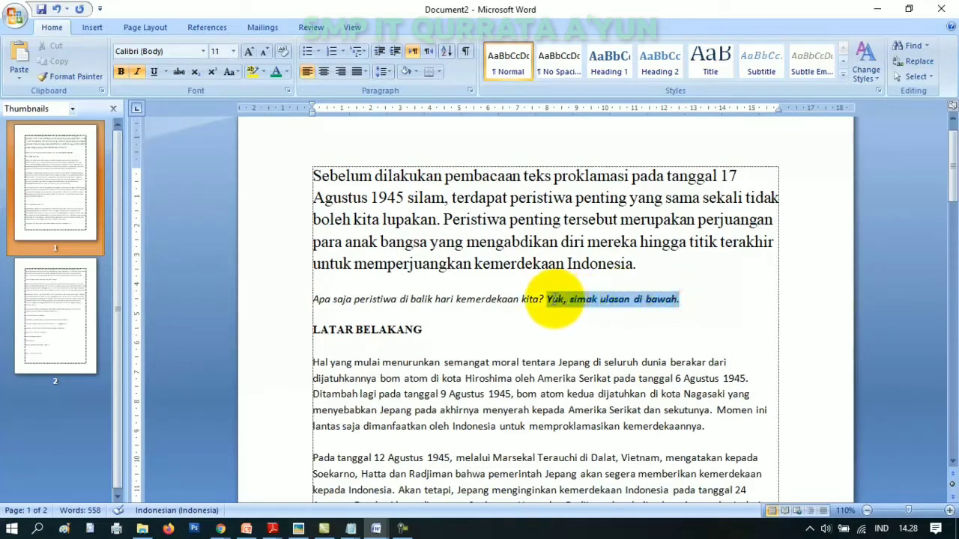
pyautogui.click(154, 76)
pyautogui.click(626, 268)
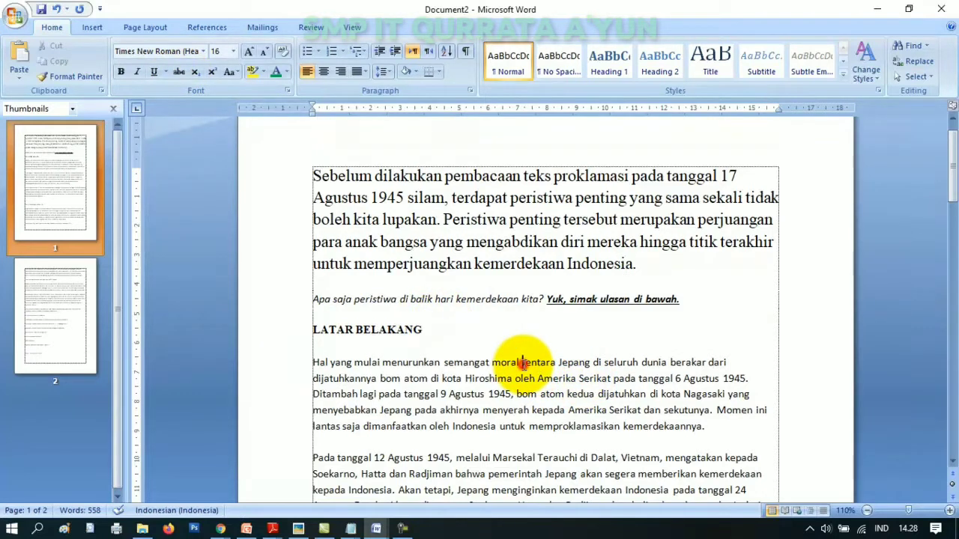
# - Apply strikethrough to the words "tentara Jepang" in the paragraph starting "Hal yang mulai"
pyautogui.moveTo(522, 362); pyautogui.dragTo(590, 363)
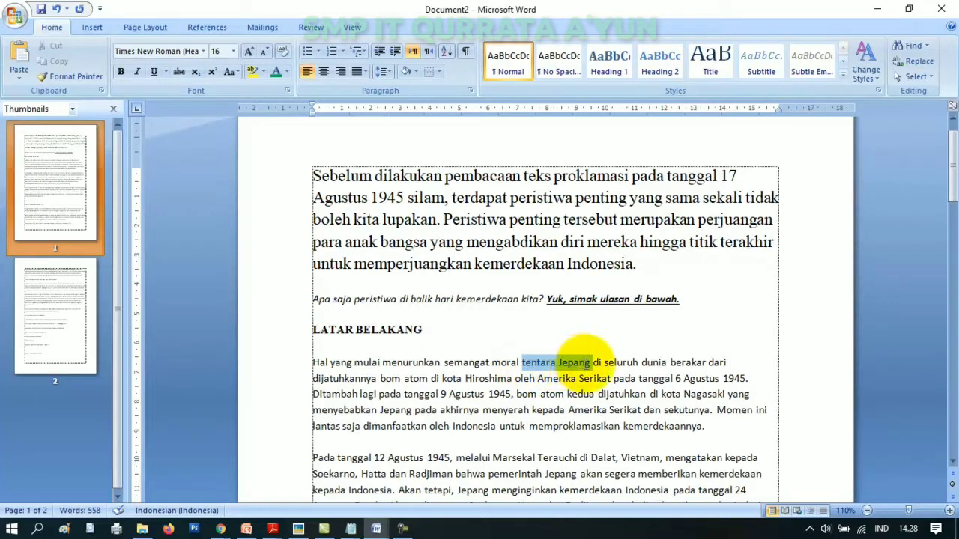
pyautogui.click(180, 72)
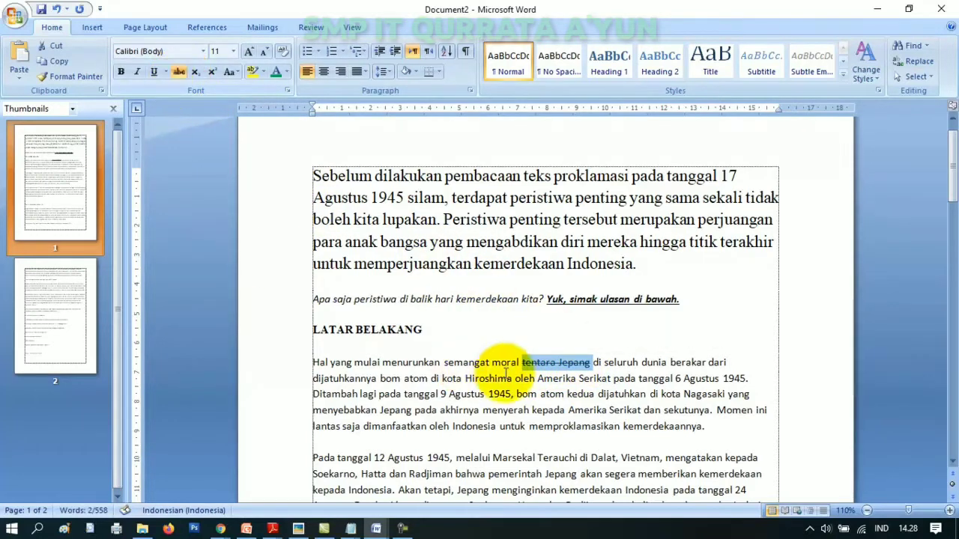
pyautogui.click(575, 348)
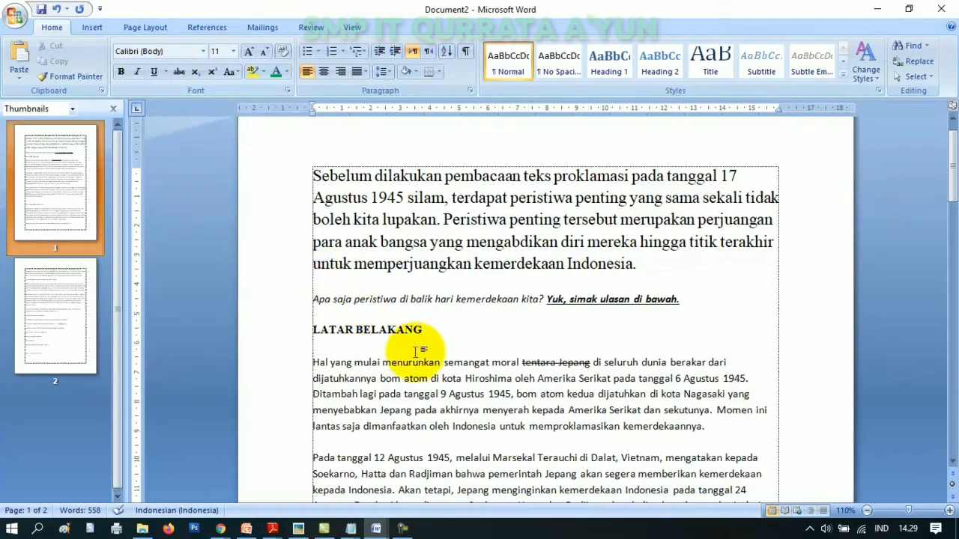
# - Add a line reading X2 below the LATAR BELAKANG heading and format its 2 as subscript
pyautogui.press('Return')
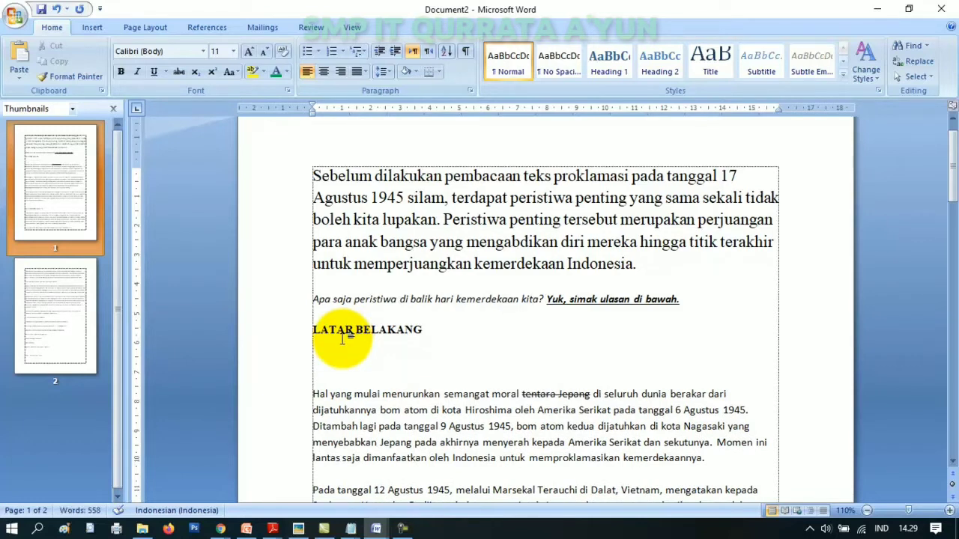
pyautogui.write('X2')
pyautogui.click(323, 363)
pyautogui.moveTo(323, 364); pyautogui.dragTo(318, 363)
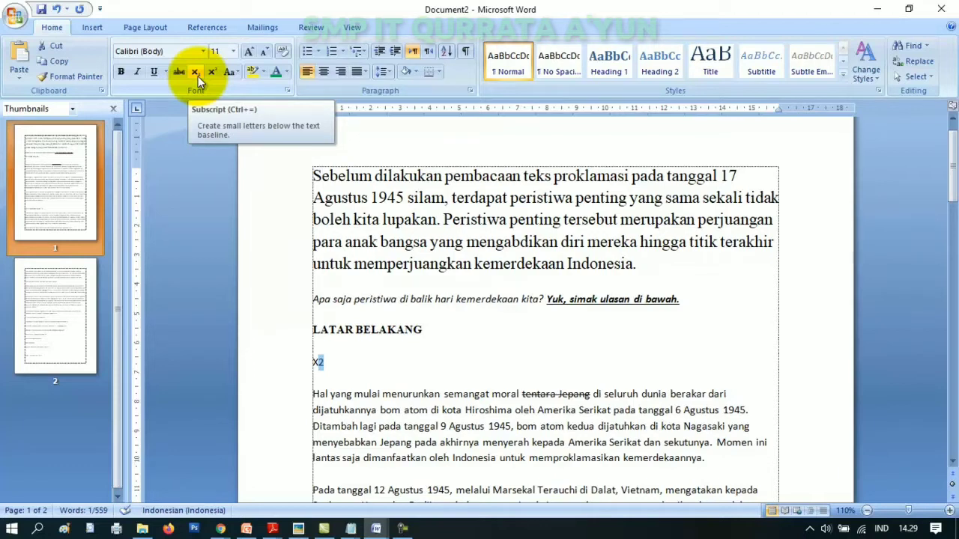
pyautogui.click(198, 77)
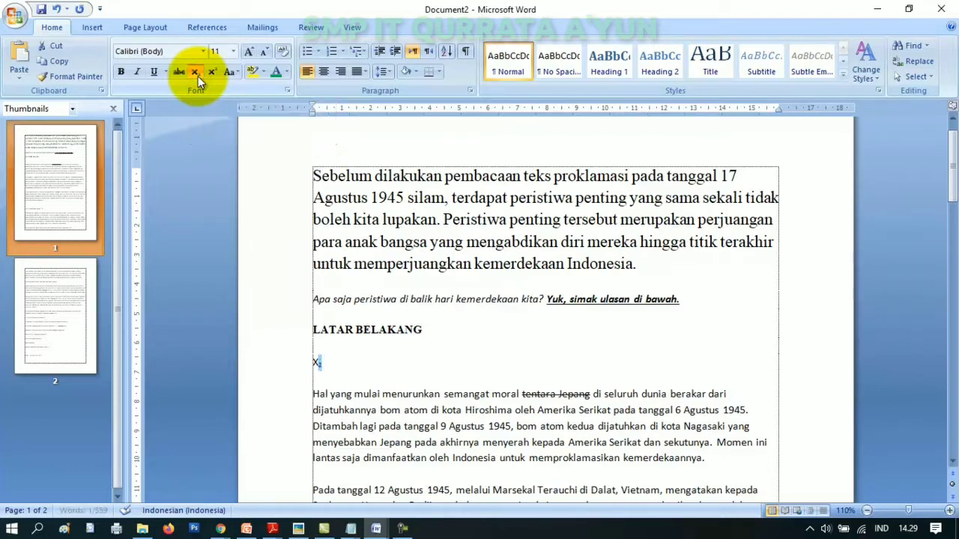
pyautogui.click(344, 360)
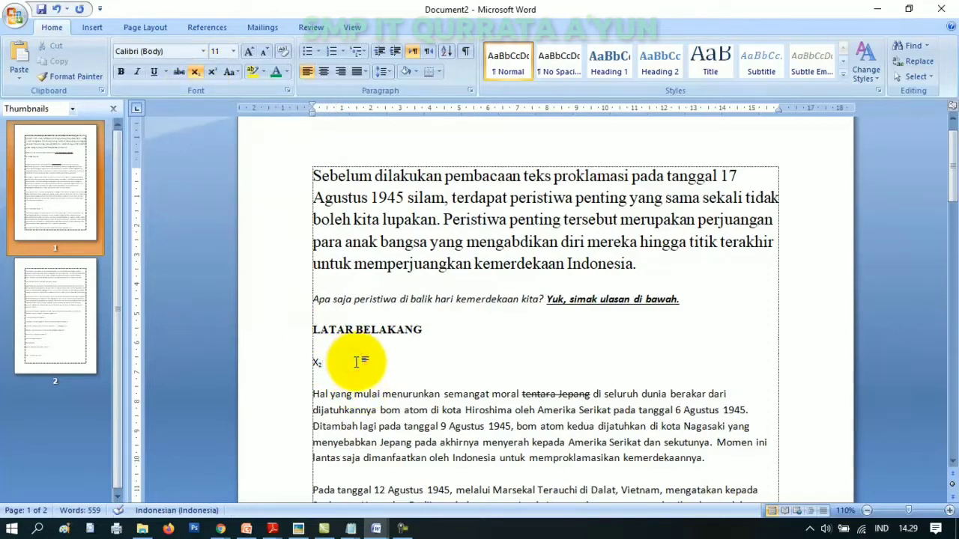
# - Add X9 in normal text after the X with the subscript 2 and format the 9 as superscript
pyautogui.click(197, 73)
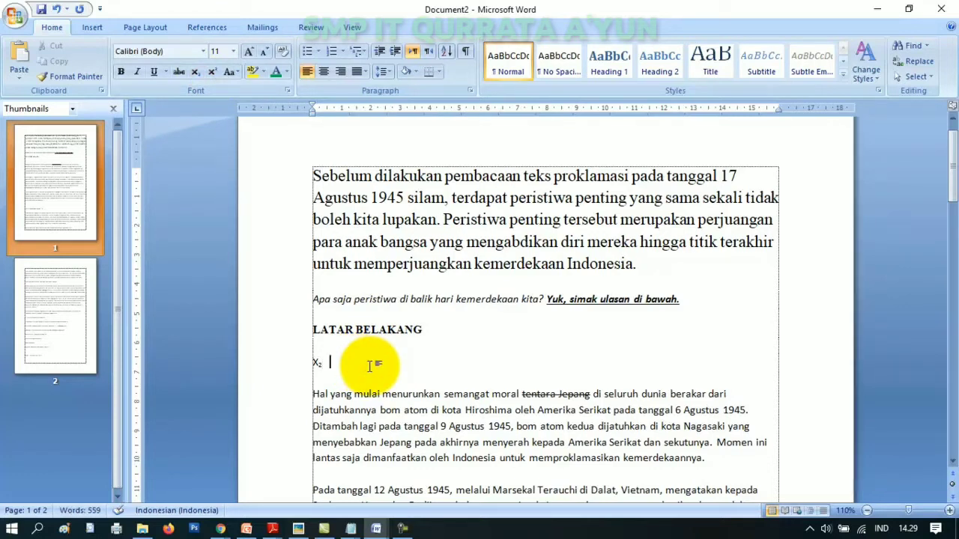
pyautogui.write('X9')
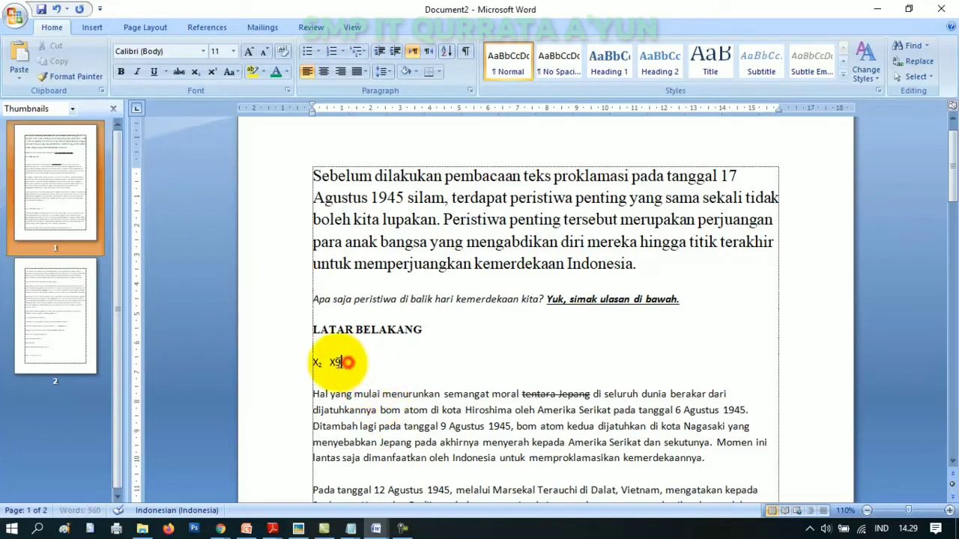
pyautogui.moveTo(342, 363); pyautogui.dragTo(335, 363)
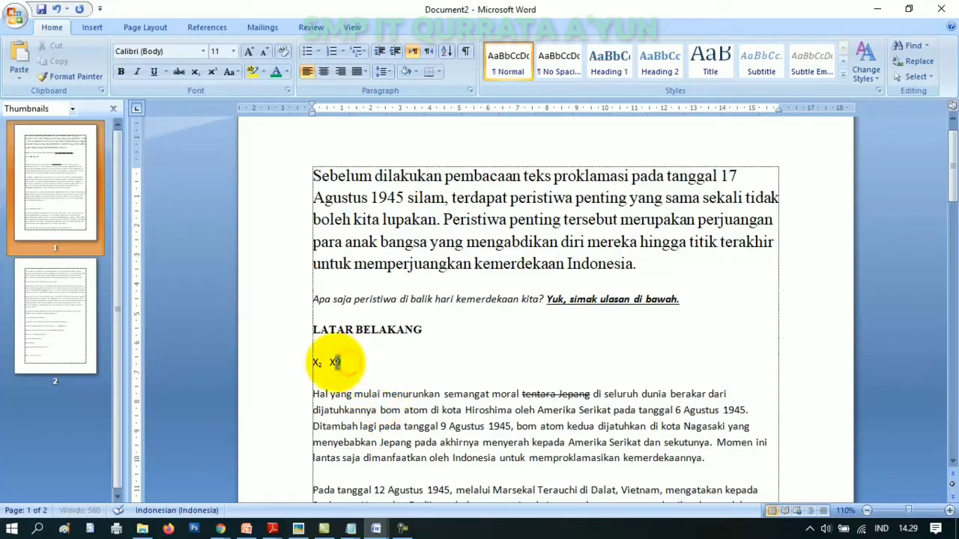
pyautogui.click(213, 73)
pyautogui.click(375, 365)
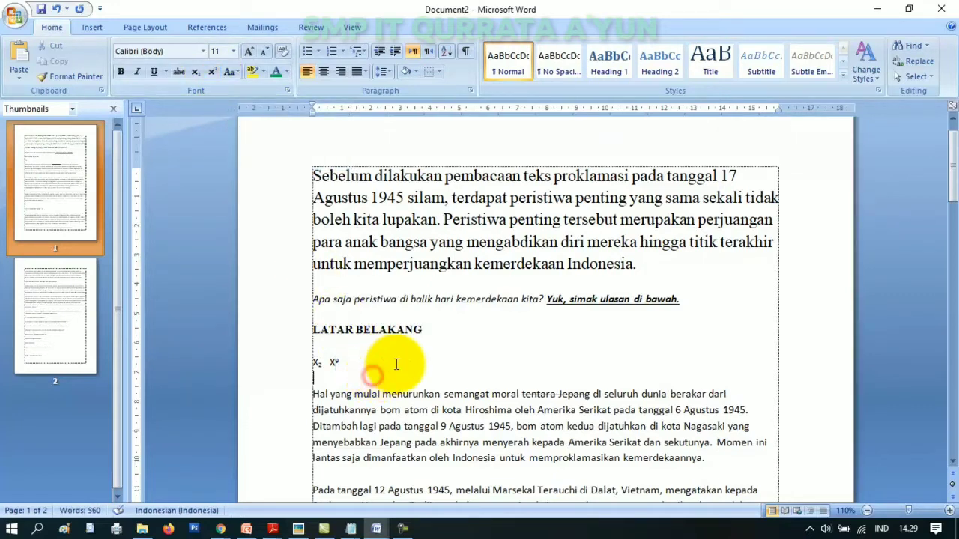
# - Change the case of the paragraph starting "Hal yang mulai" to lowercase
pyautogui.click(233, 75)
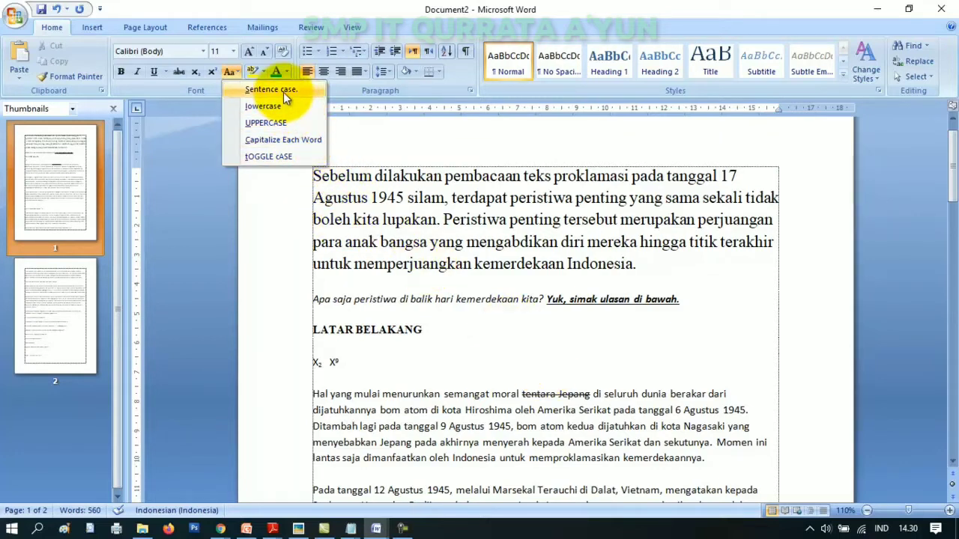
pyautogui.scroll(-3, 405, 371)
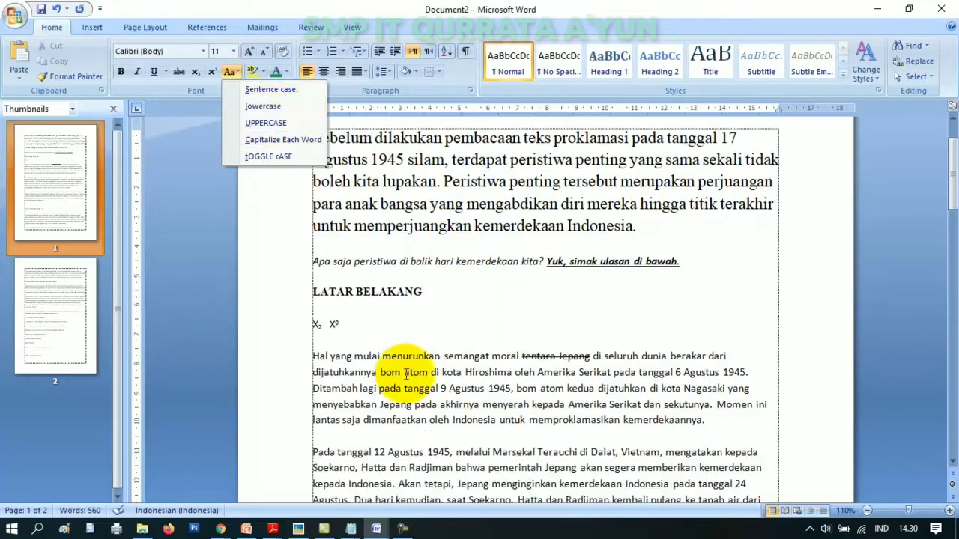
pyautogui.scroll(-1, 405, 370)
pyautogui.click(316, 238)
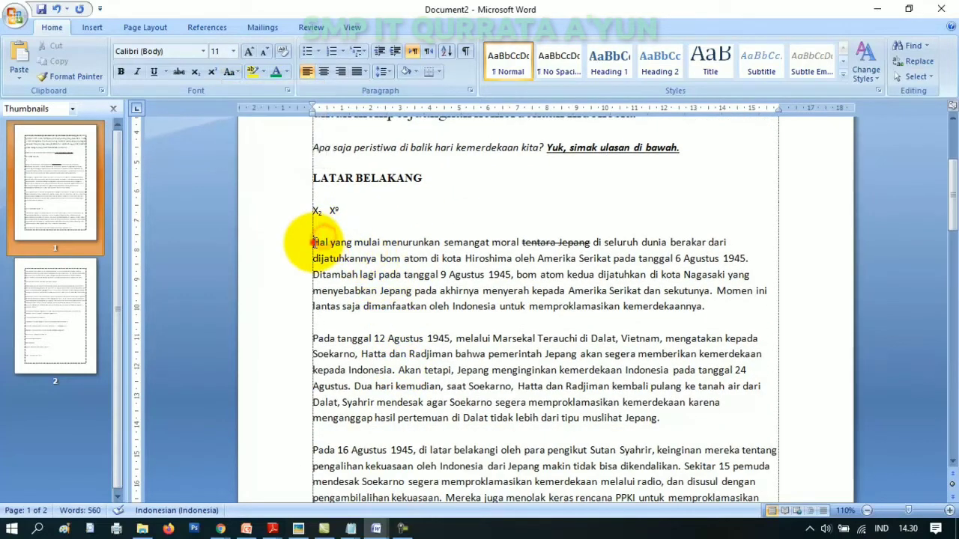
pyautogui.moveTo(315, 242); pyautogui.dragTo(659, 304)
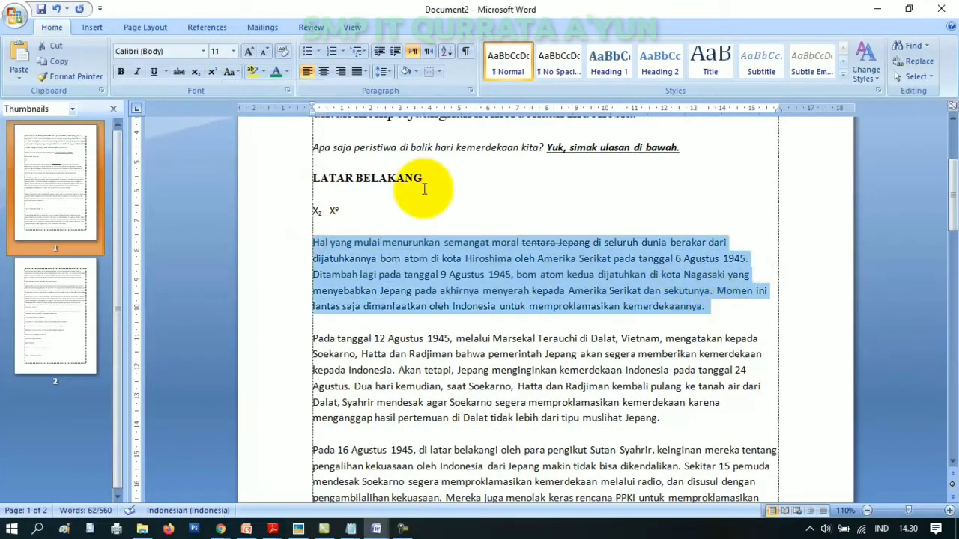
pyautogui.click(236, 74)
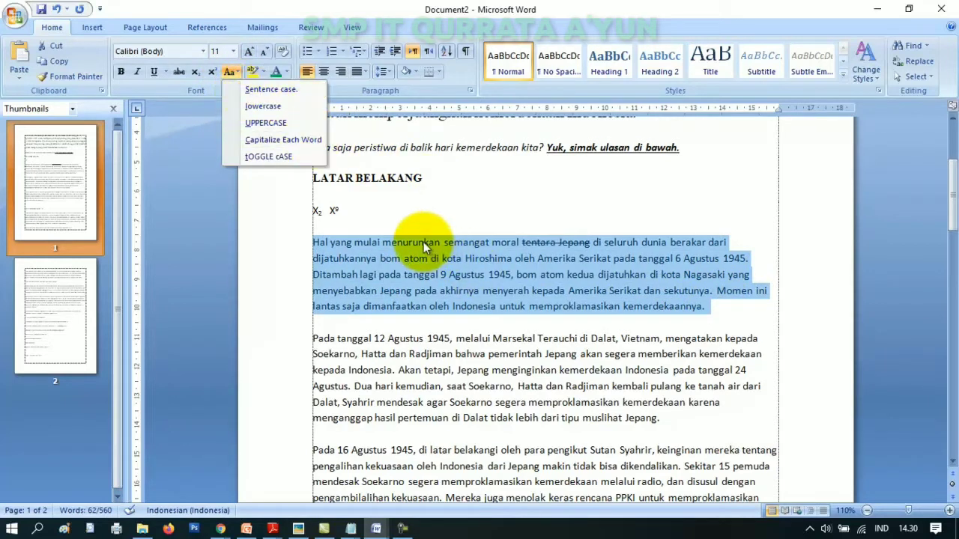
pyautogui.click(266, 106)
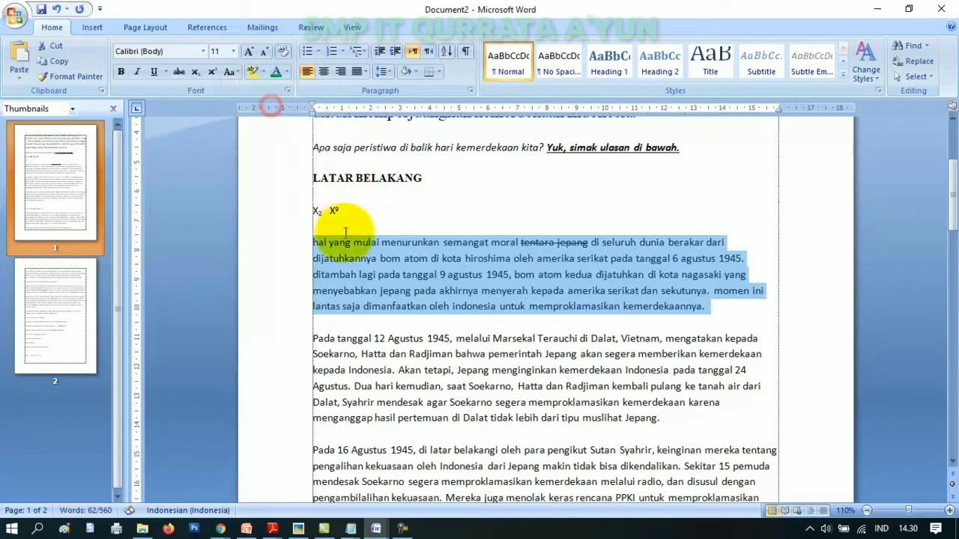
# - Change the case of the paragraph starting "hal yang mulai" to Sentence case
pyautogui.click(343, 234)
pyautogui.moveTo(706, 307); pyautogui.dragTo(318, 250)
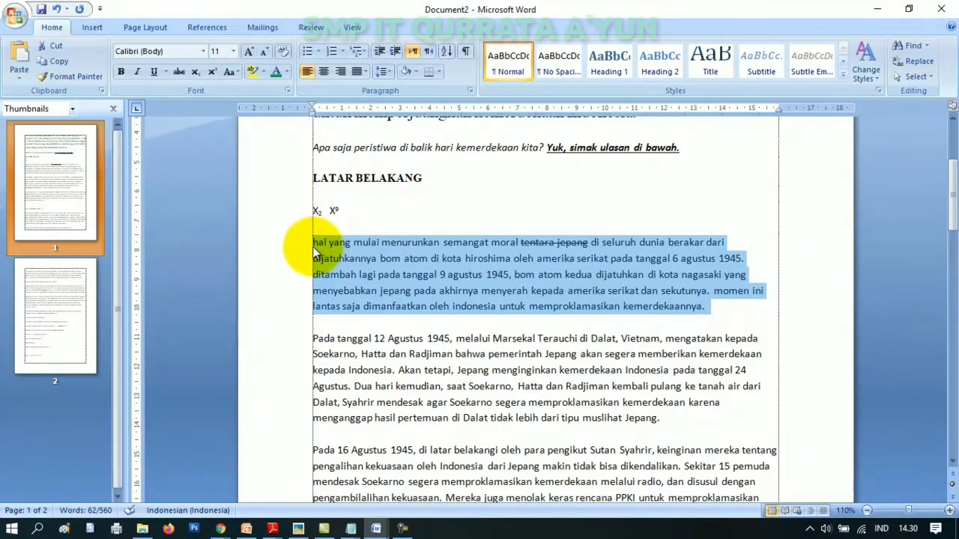
pyautogui.click(232, 75)
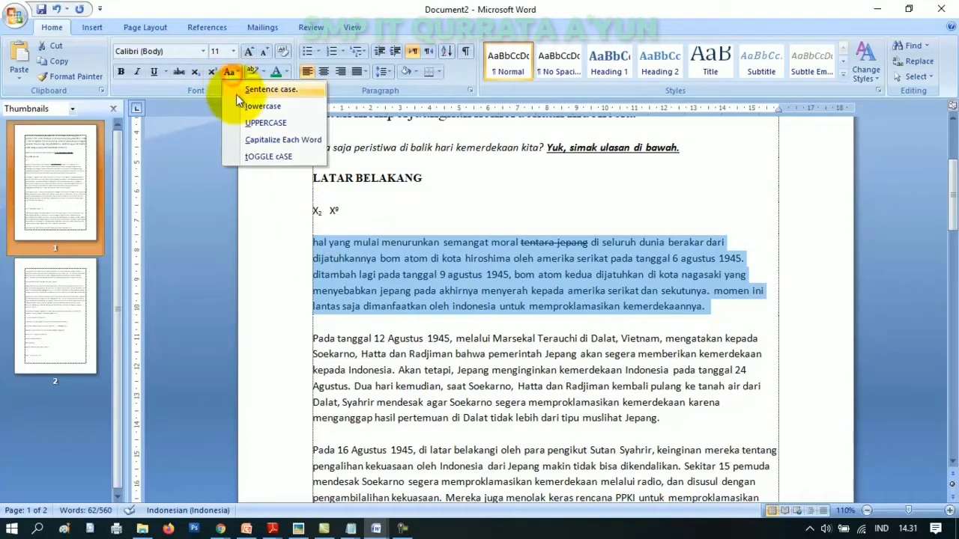
pyautogui.click(253, 90)
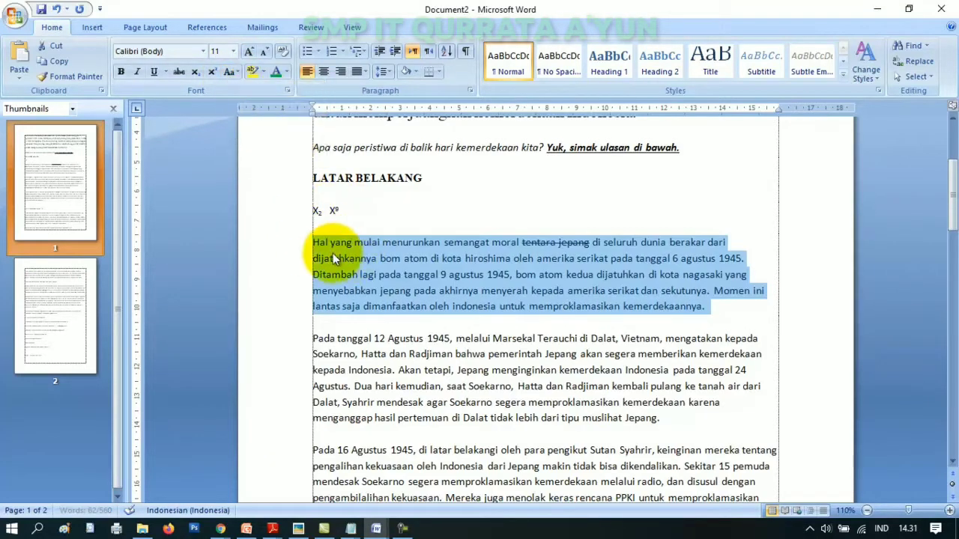
pyautogui.click(313, 244)
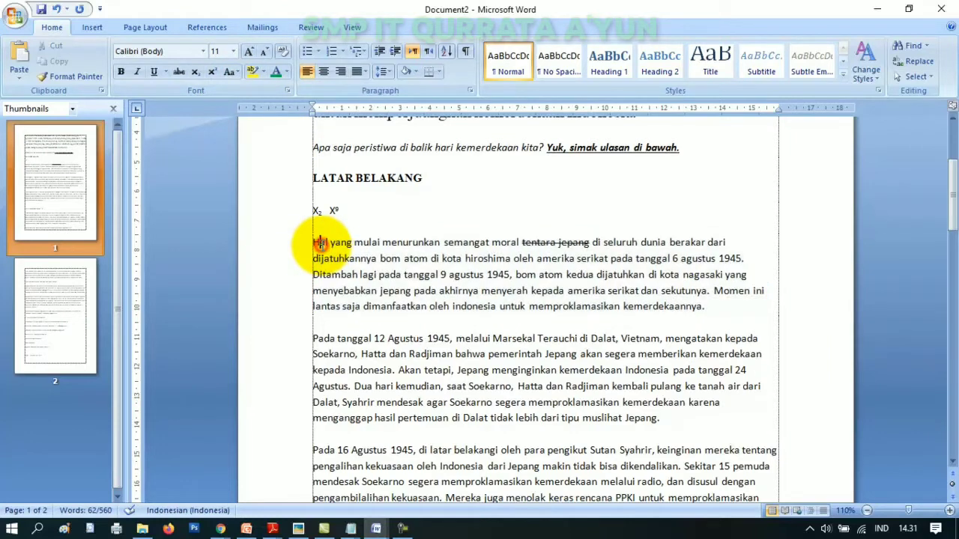
pyautogui.moveTo(313, 245); pyautogui.dragTo(724, 307)
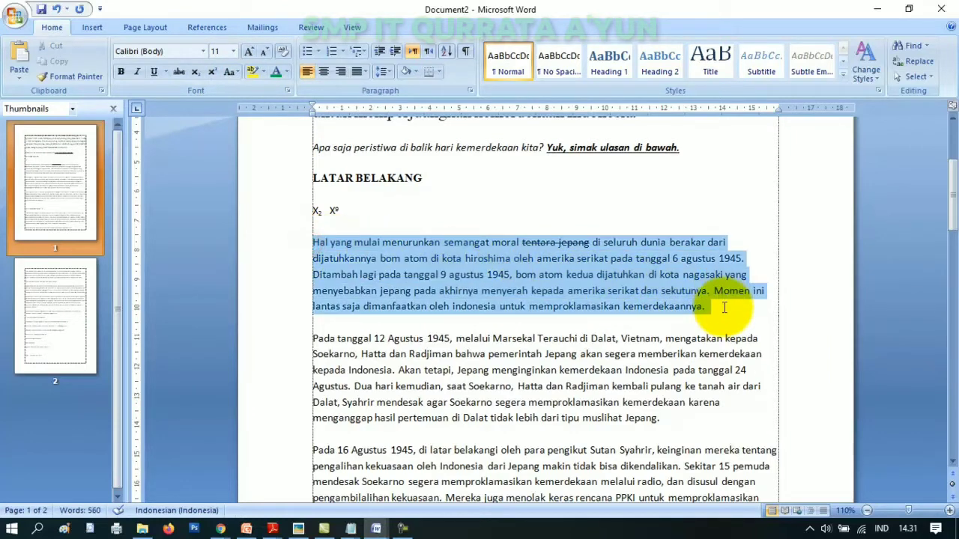
pyautogui.click(724, 307)
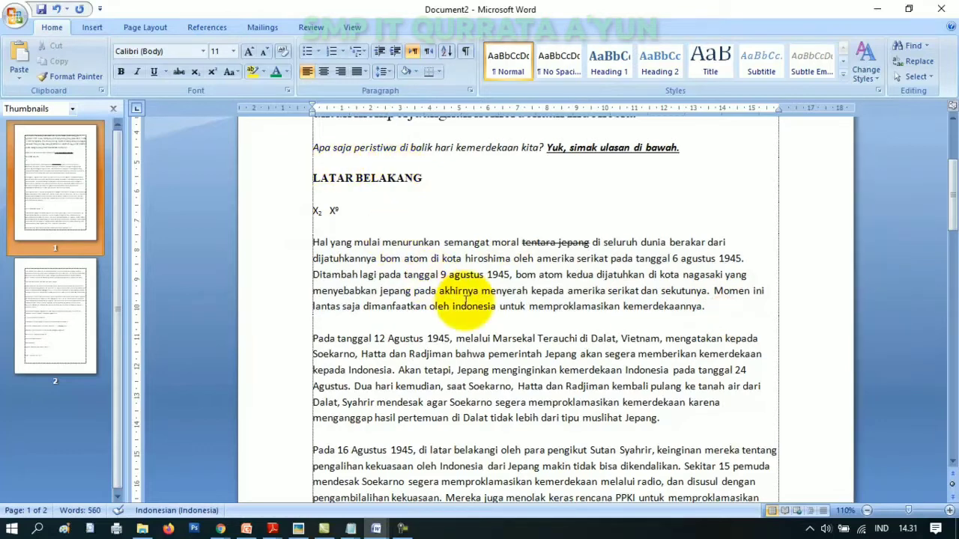
# - Change the case of the paragraph starting "Pada tanggal 12 Agustus 1945" to lowercase
pyautogui.moveTo(667, 417); pyautogui.dragTo(337, 341)
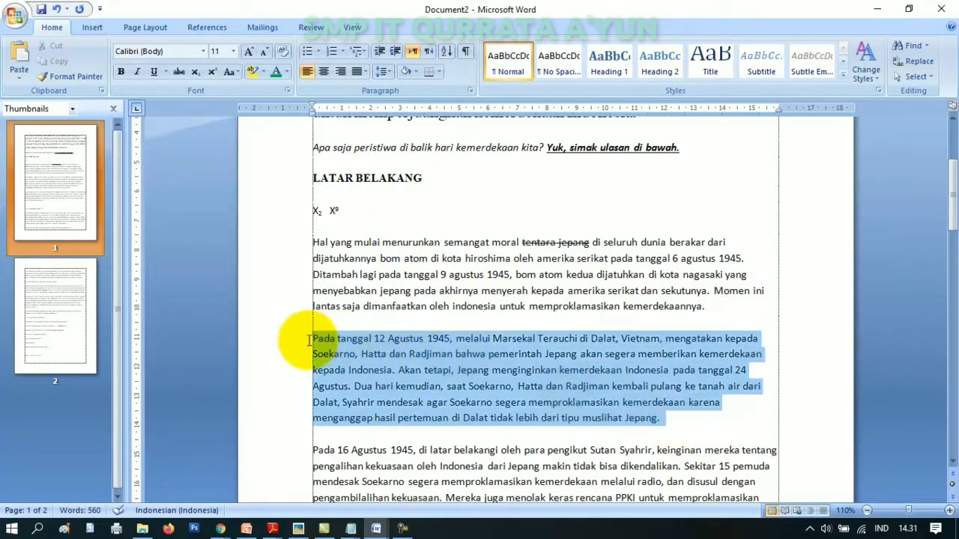
pyautogui.click(236, 75)
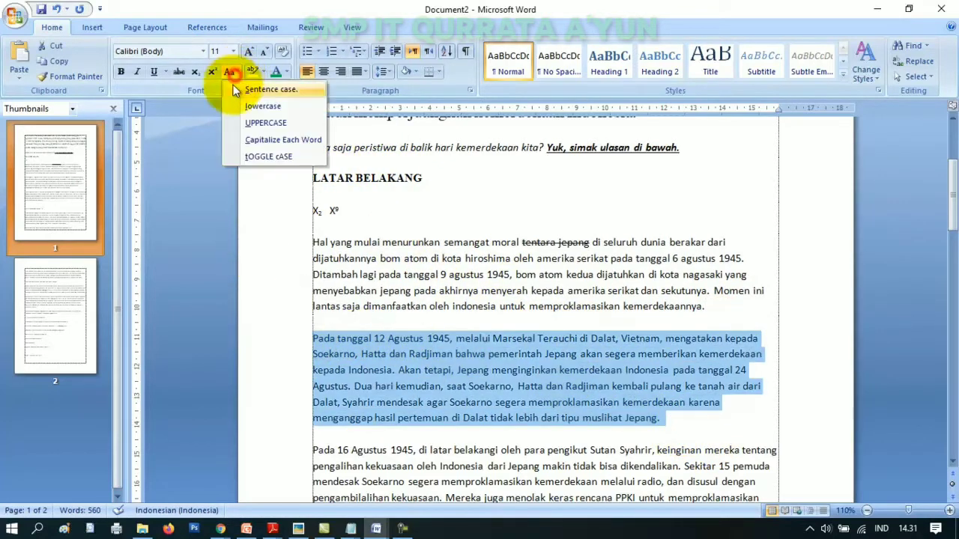
pyautogui.click(276, 107)
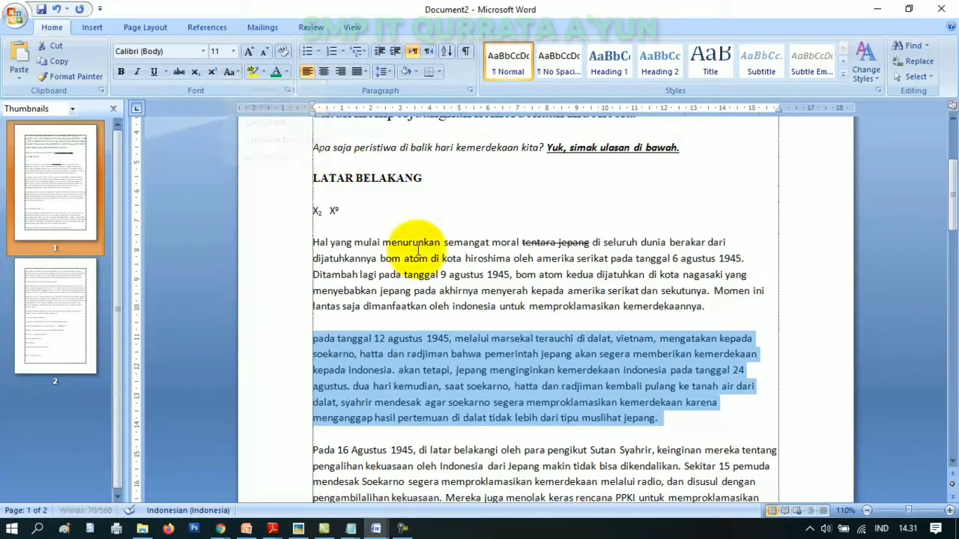
pyautogui.click(313, 339)
pyautogui.moveTo(313, 339); pyautogui.dragTo(625, 419)
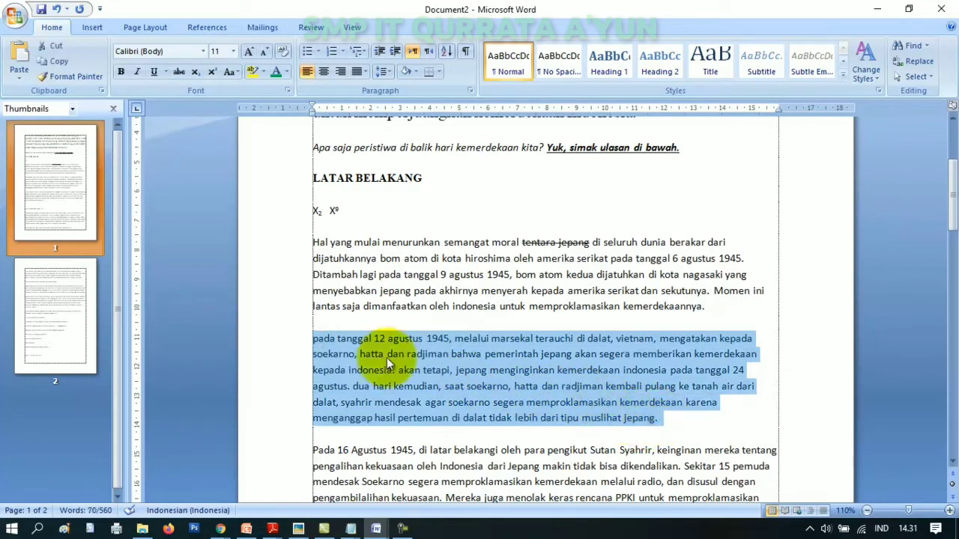
pyautogui.click(442, 342)
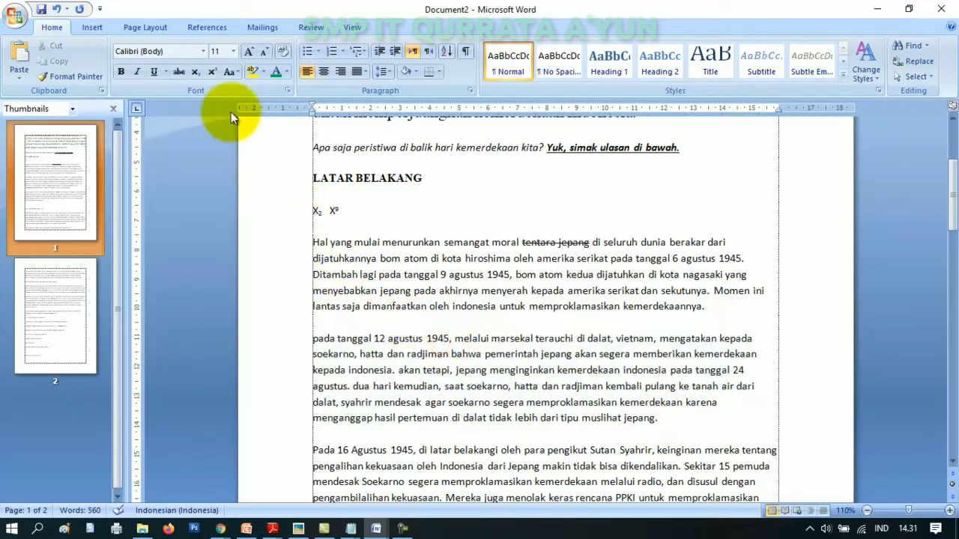
# - Change the case of the paragraph starting "Pada 16 Agustus 1945" to UPPERCASE
pyautogui.click(414, 291)
pyautogui.click(231, 73)
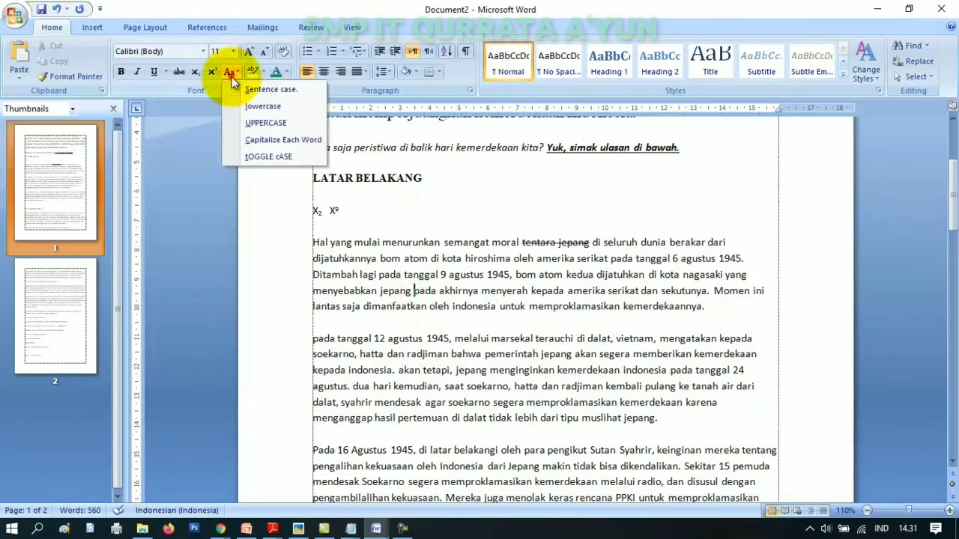
pyautogui.scroll(-3, 570, 309)
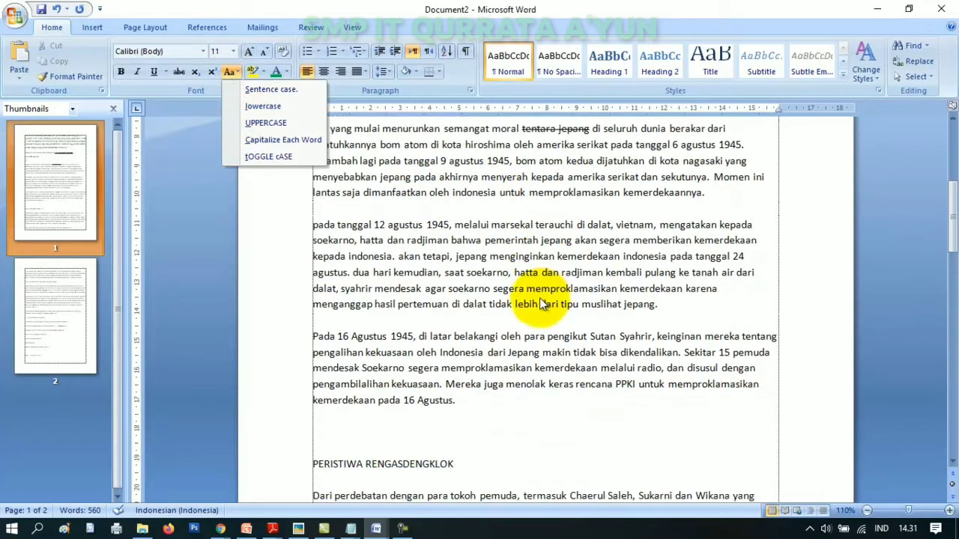
pyautogui.moveTo(473, 401); pyautogui.dragTo(311, 339)
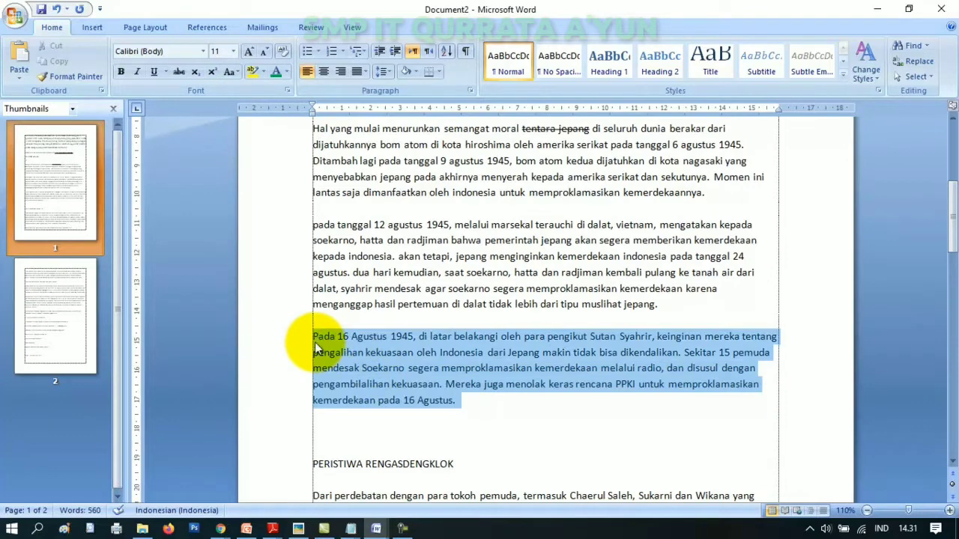
pyautogui.click(229, 73)
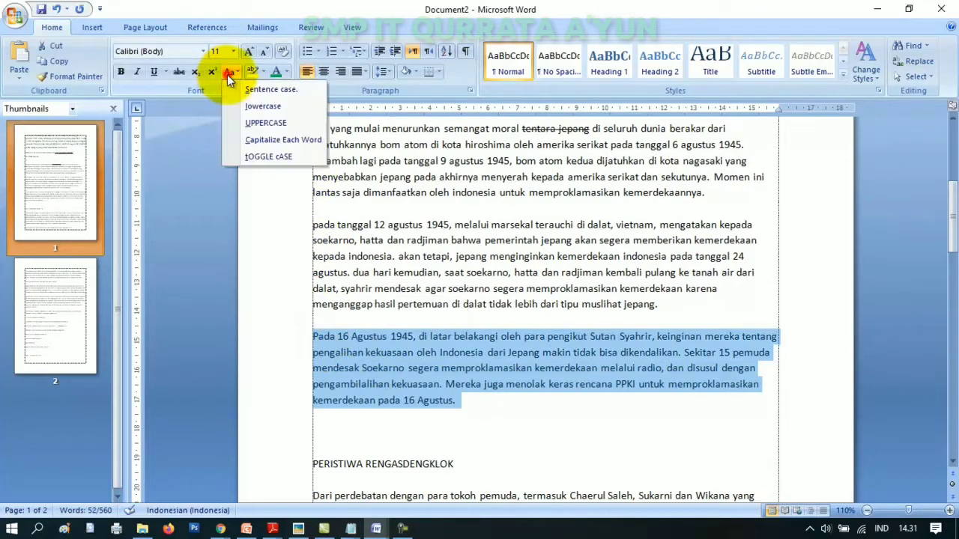
pyautogui.click(258, 123)
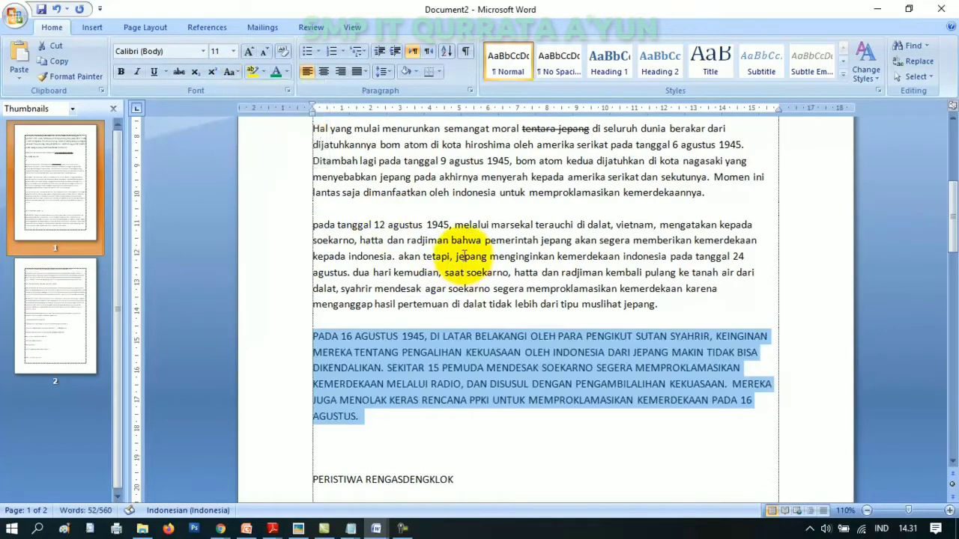
pyautogui.click(373, 352)
# - Change the case of the heading PERISTIWA RENGASDENGKLOK to Capitalize Each Word
pyautogui.scroll(-3, 567, 349)
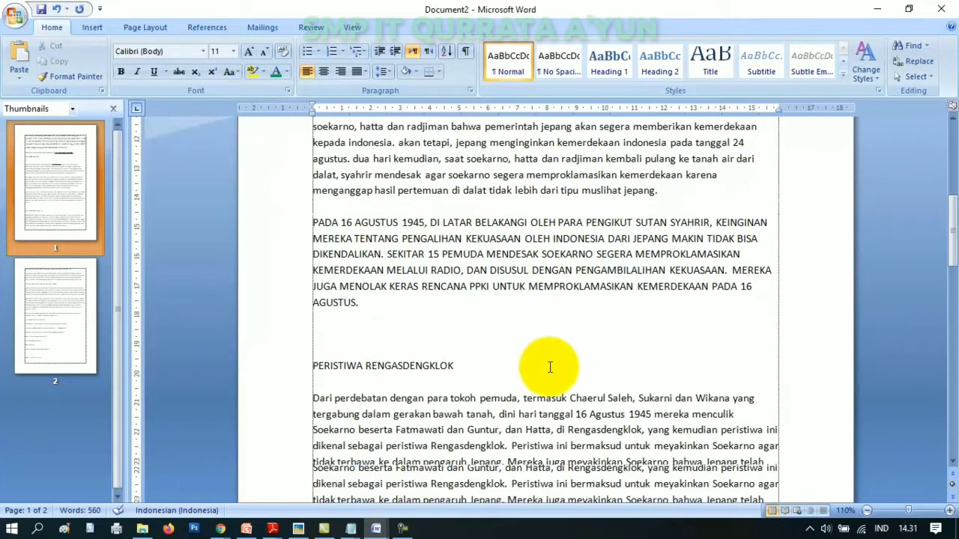
pyautogui.scroll(-2, 431, 281)
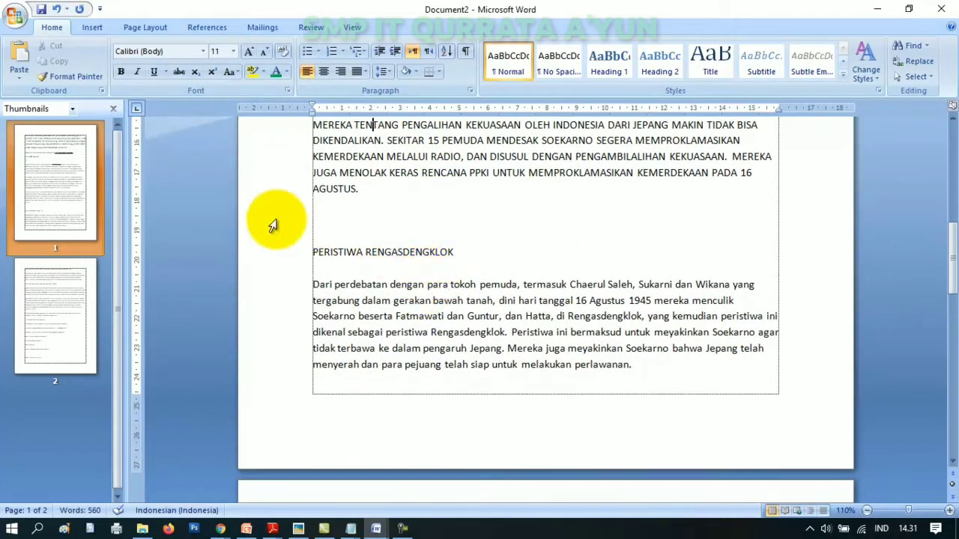
pyautogui.click(228, 72)
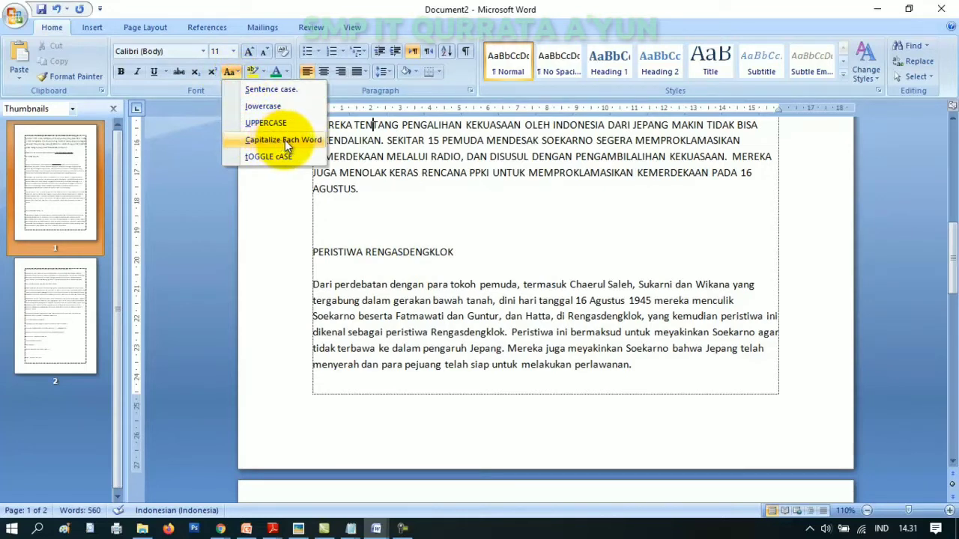
pyautogui.click(465, 251)
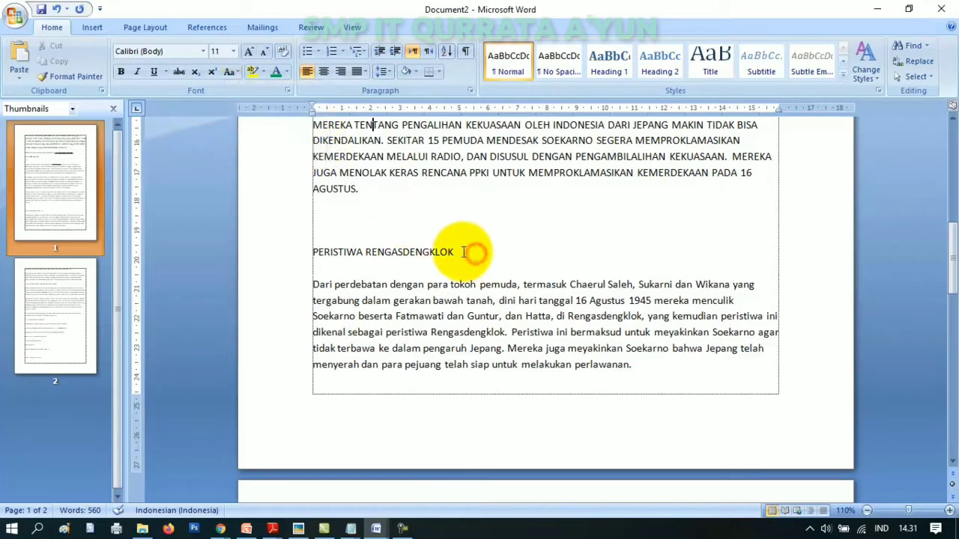
pyautogui.moveTo(464, 252); pyautogui.dragTo(322, 252)
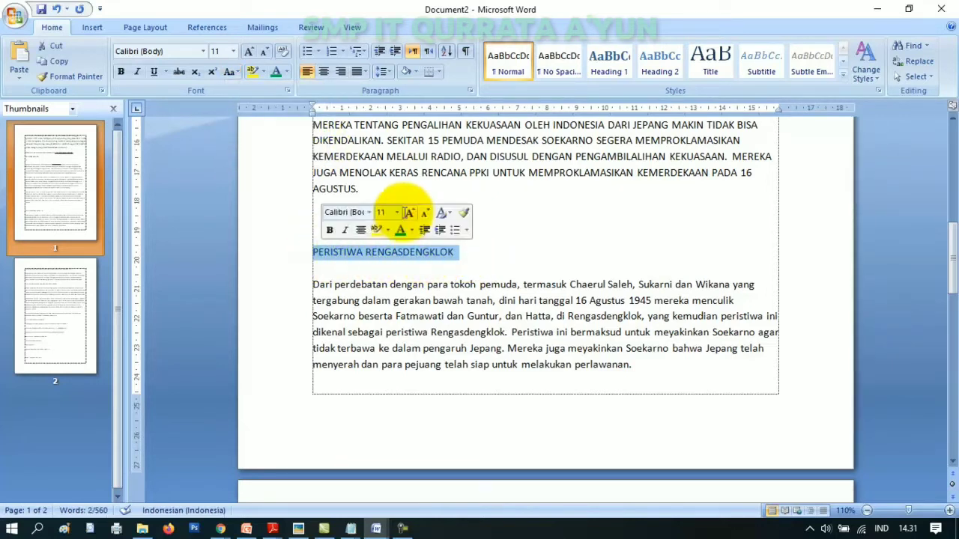
pyautogui.click(231, 72)
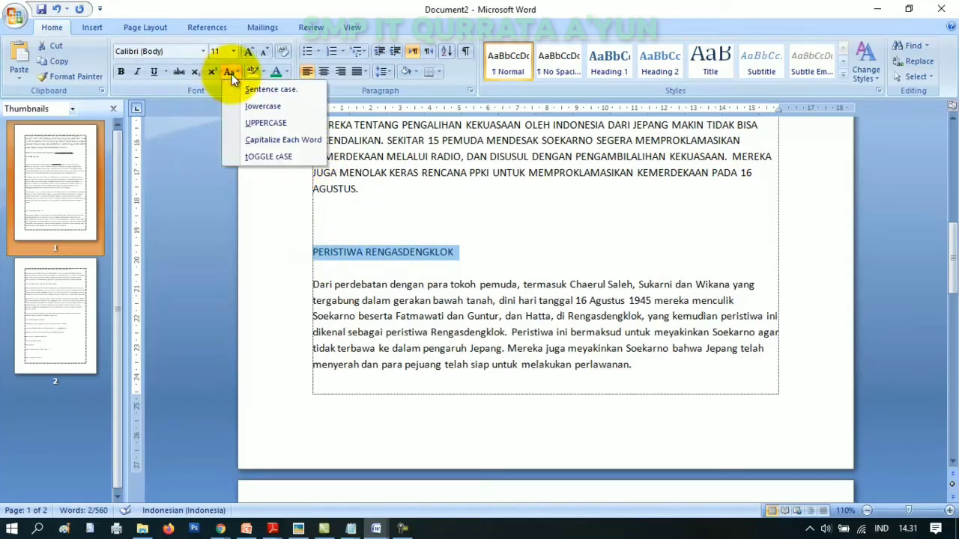
pyautogui.click(283, 140)
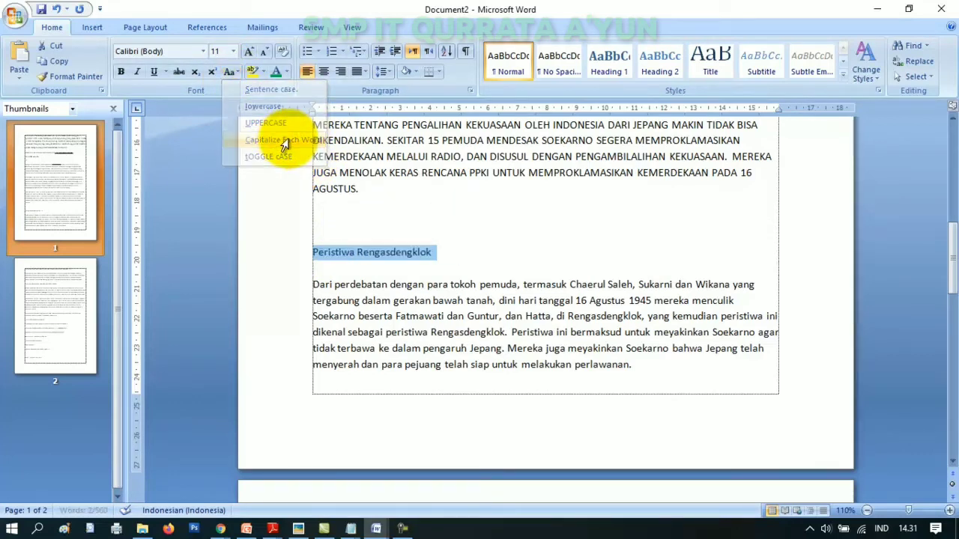
pyautogui.click(343, 253)
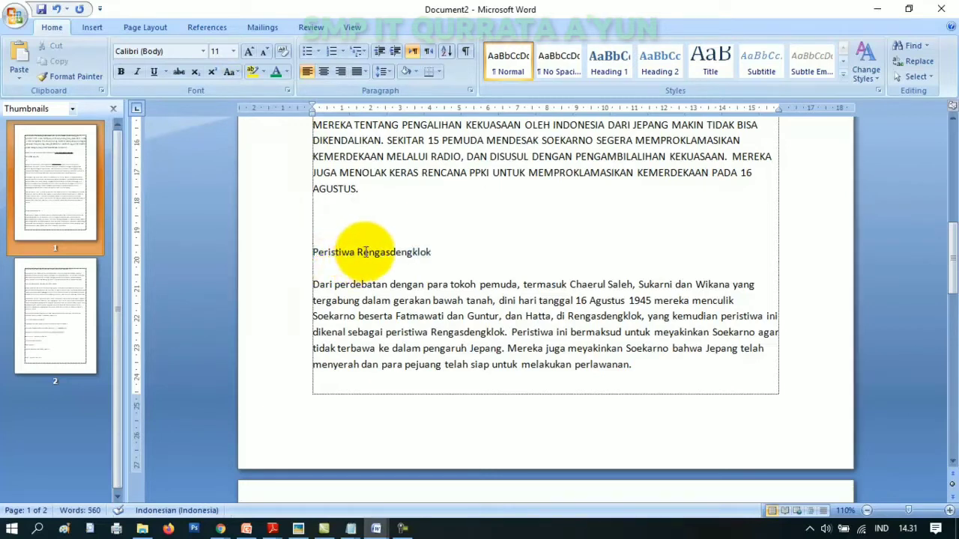
# - Split Rengasdengklok in the heading into "Rengas dengklok" and apply Capitalize Each Word to the heading again
pyautogui.moveTo(364, 251); pyautogui.dragTo(359, 252)
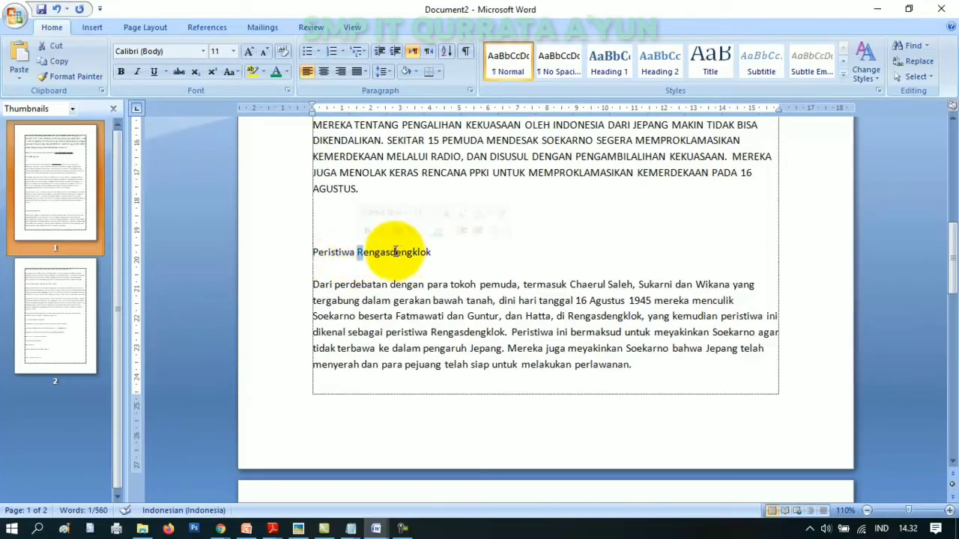
pyautogui.click(394, 252)
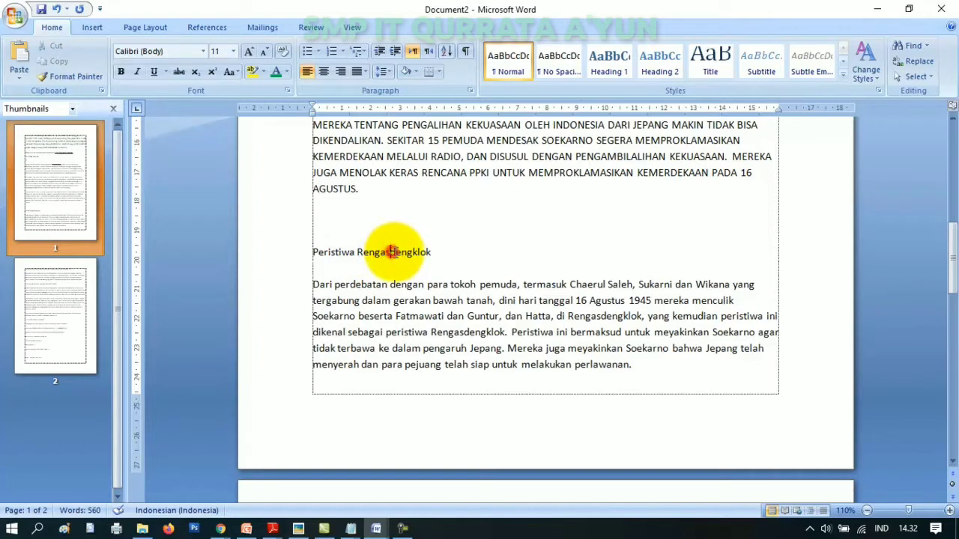
pyautogui.moveTo(440, 252); pyautogui.dragTo(310, 251)
pyautogui.click(233, 70)
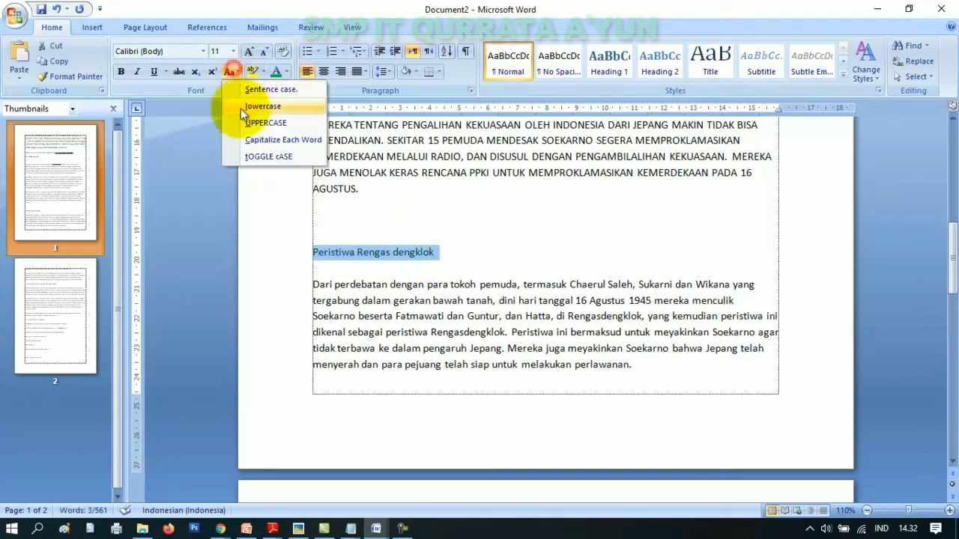
pyautogui.click(249, 137)
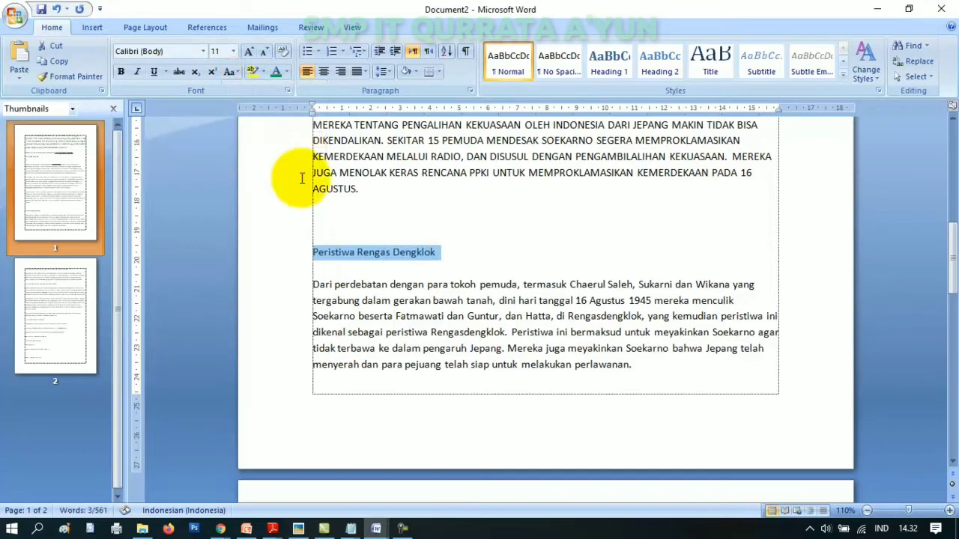
pyautogui.click(404, 251)
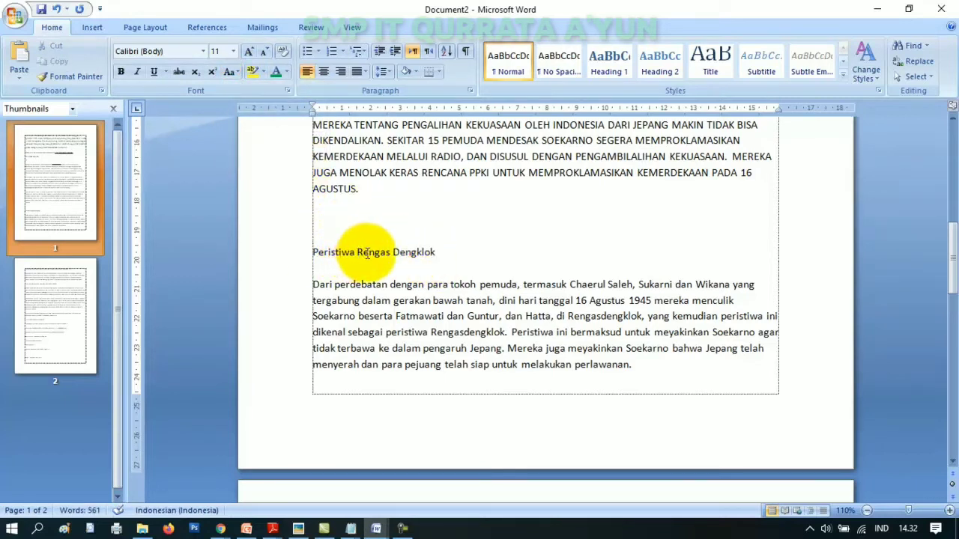
pyautogui.moveTo(441, 251); pyautogui.dragTo(318, 253)
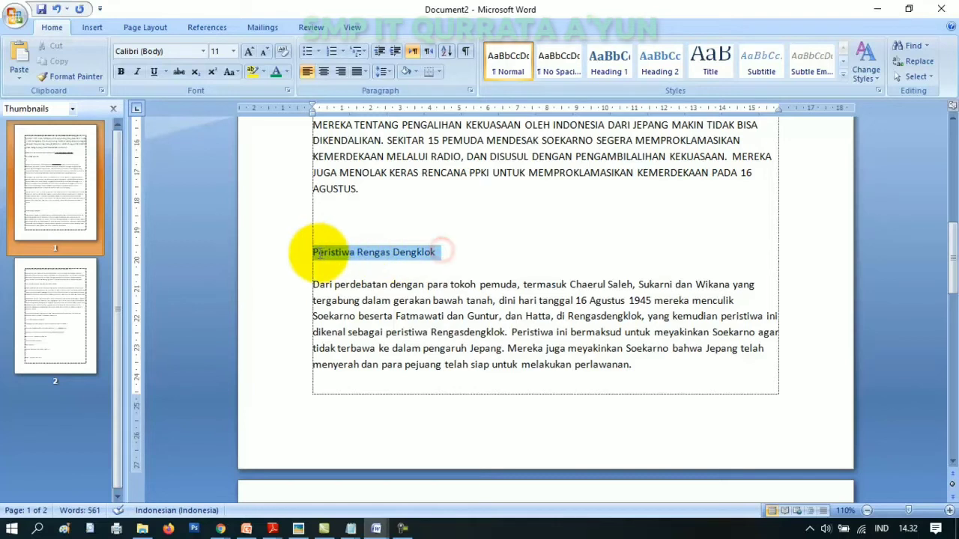
pyautogui.click(449, 266)
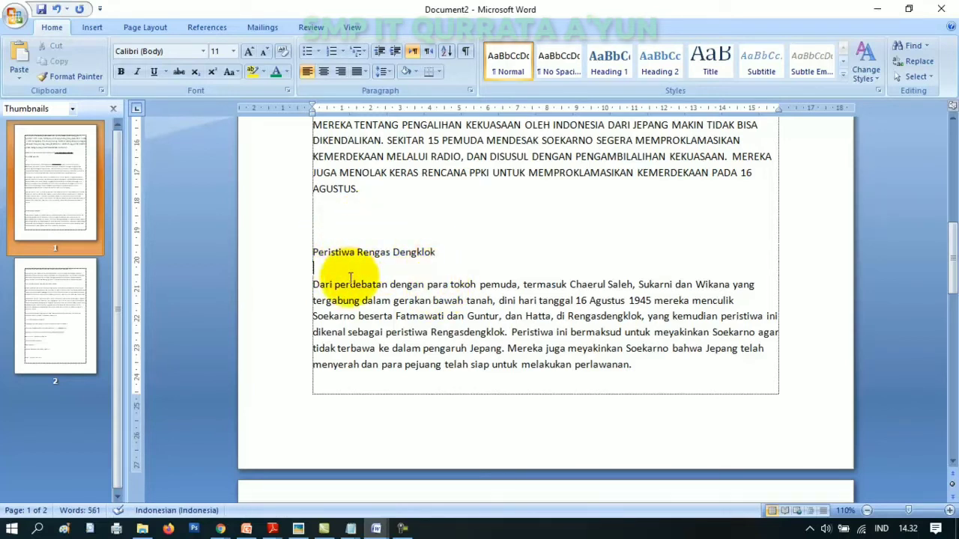
# - Change the case of the paragraph starting "Dari perdebatan dengan para tokoh pemuda" to tOGGLE cASE
pyautogui.click(234, 72)
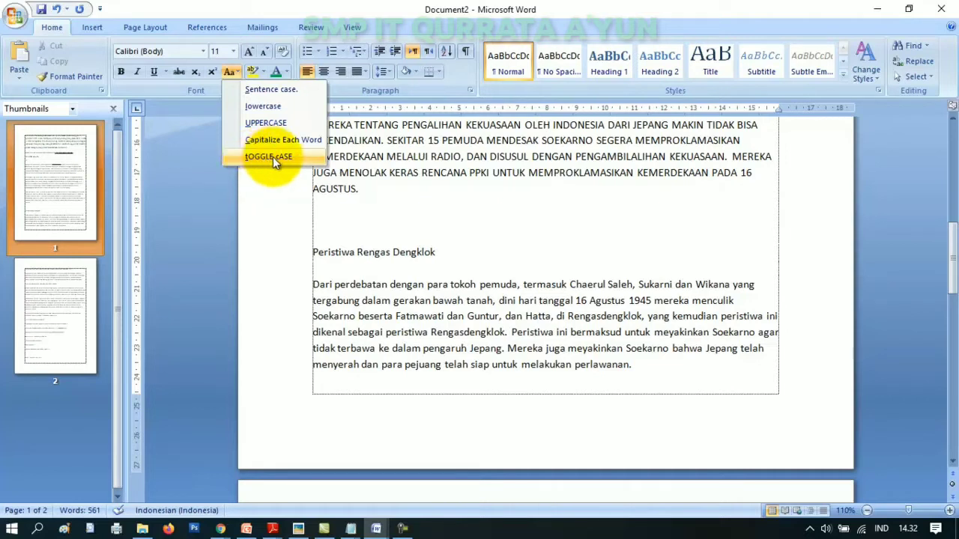
pyautogui.click(308, 297)
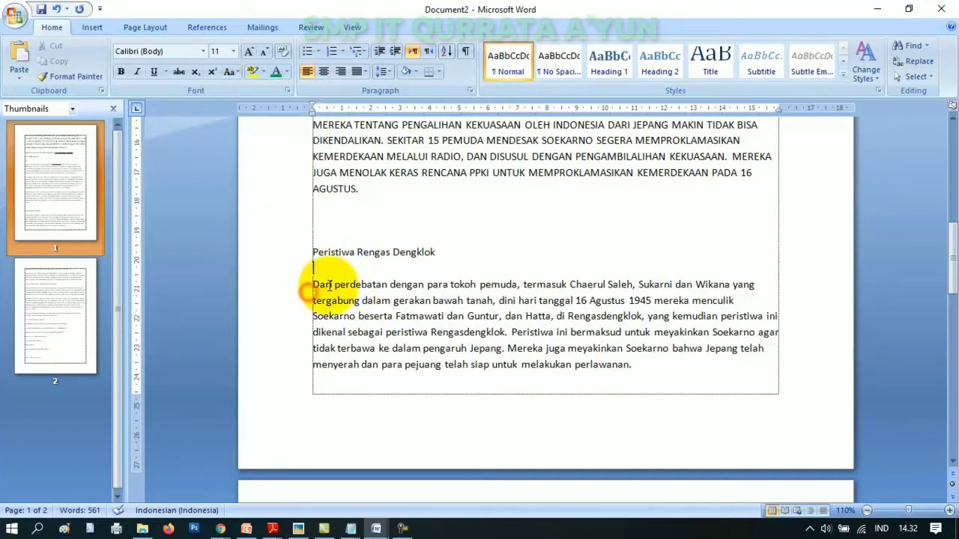
pyautogui.moveTo(313, 284); pyautogui.dragTo(637, 365)
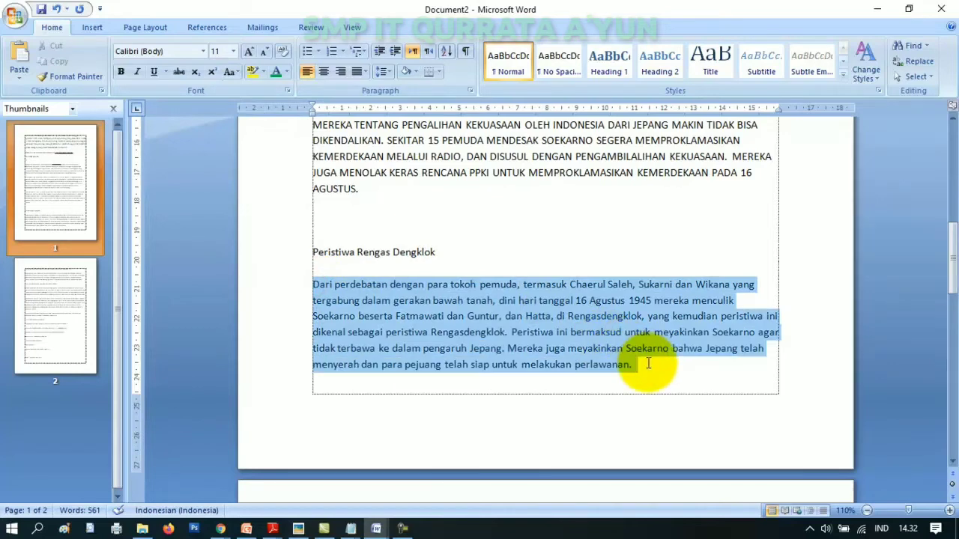
pyautogui.click(238, 73)
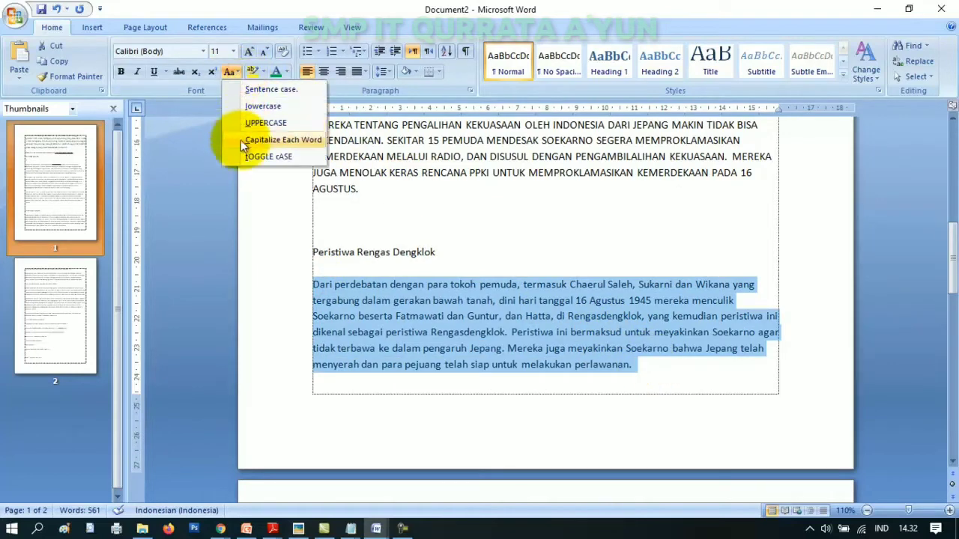
pyautogui.click(276, 156)
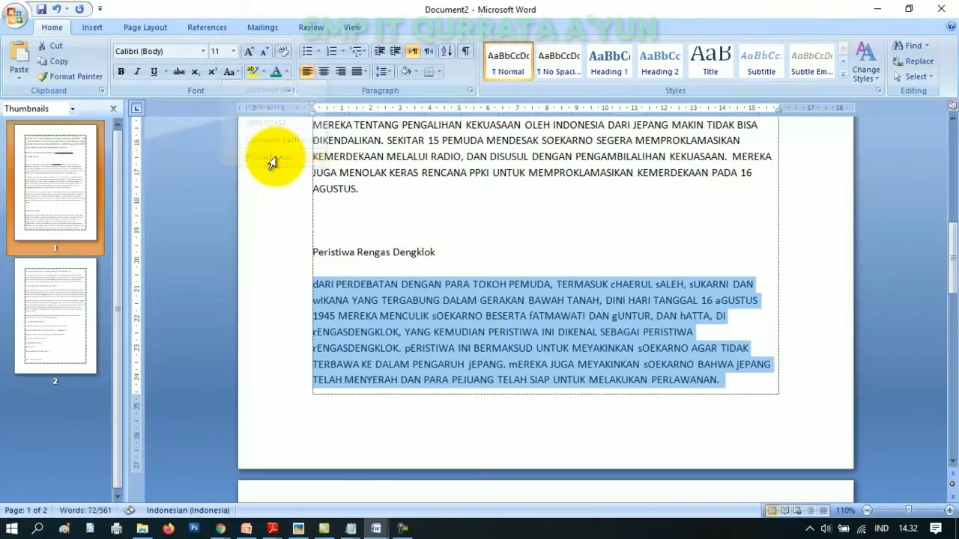
pyautogui.click(332, 285)
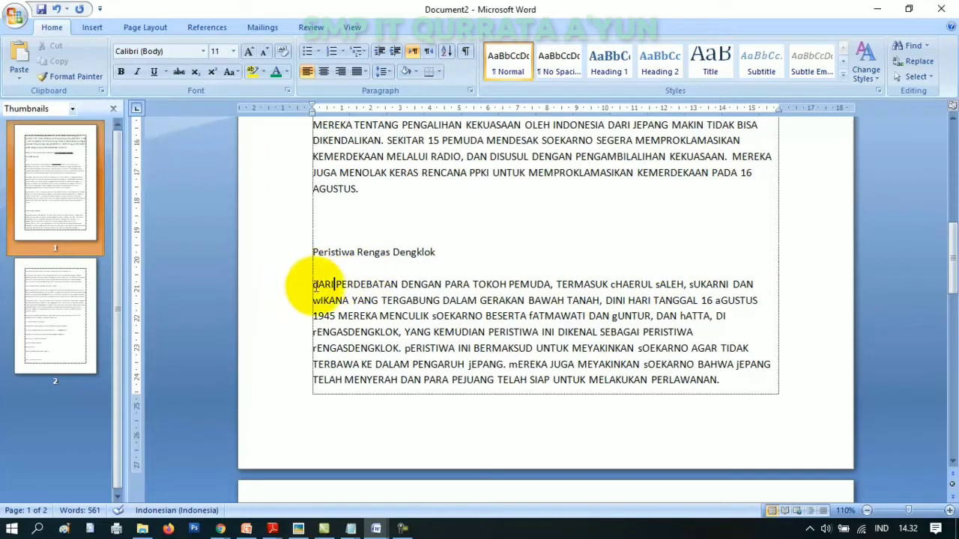
pyautogui.moveTo(318, 285); pyautogui.dragTo(311, 286)
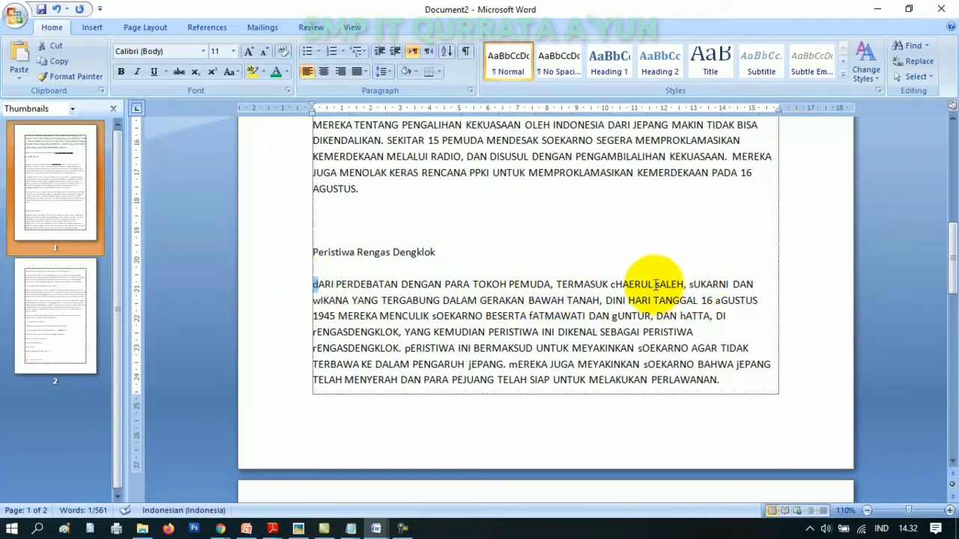
pyautogui.moveTo(662, 285); pyautogui.dragTo(656, 285)
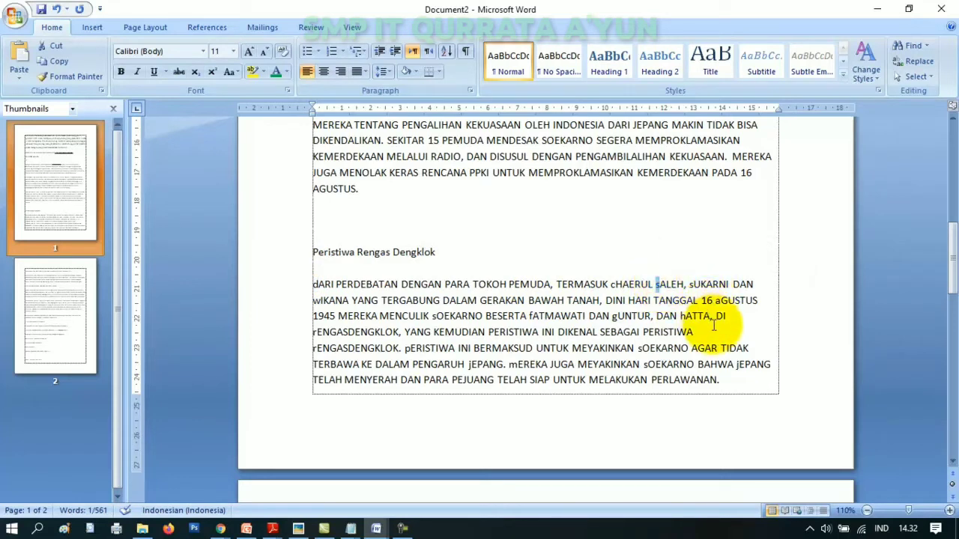
pyautogui.click(682, 316)
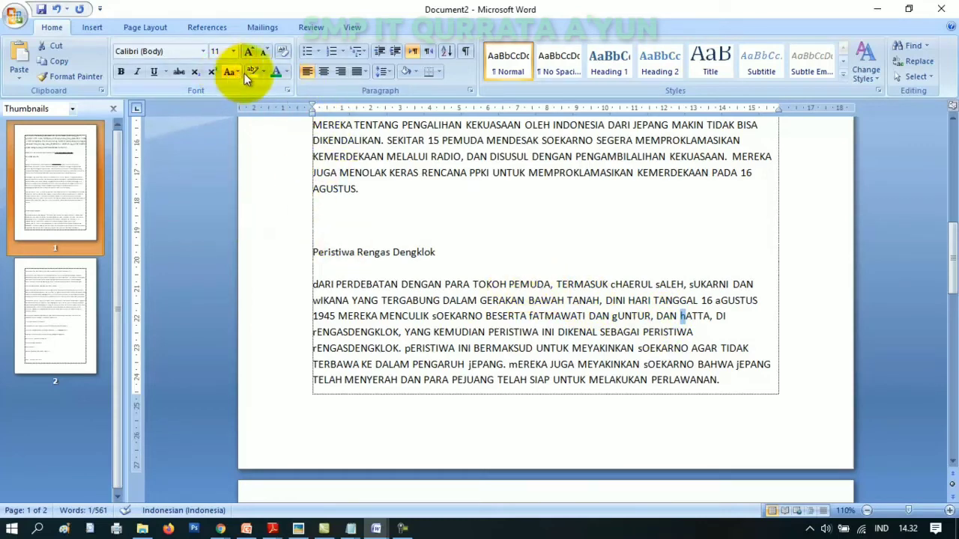
pyautogui.click(429, 254)
# - Set the font color of the opening paragraph starting "Sebelum dilakukan pembacaan teks proklamasi" to red
pyautogui.scroll(12, 453, 273)
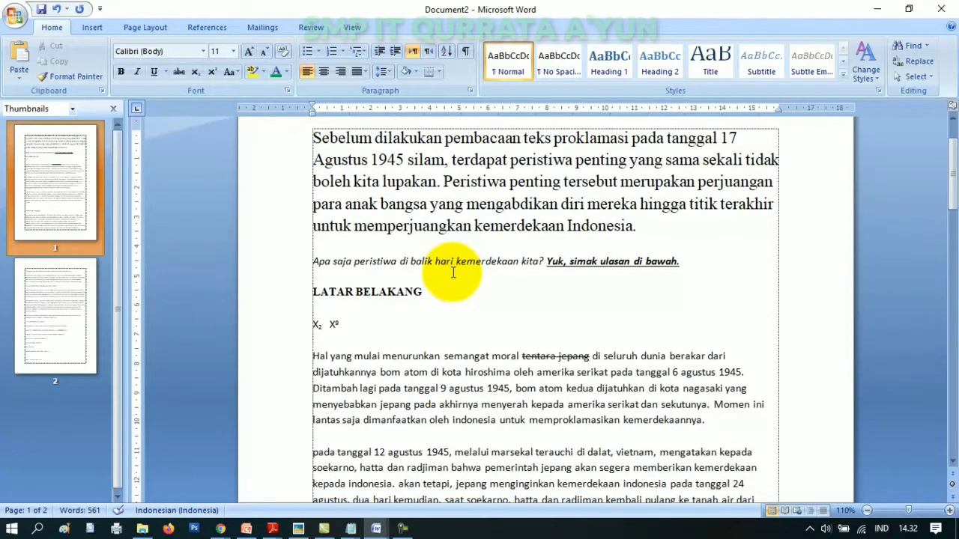
pyautogui.scroll(2, 452, 273)
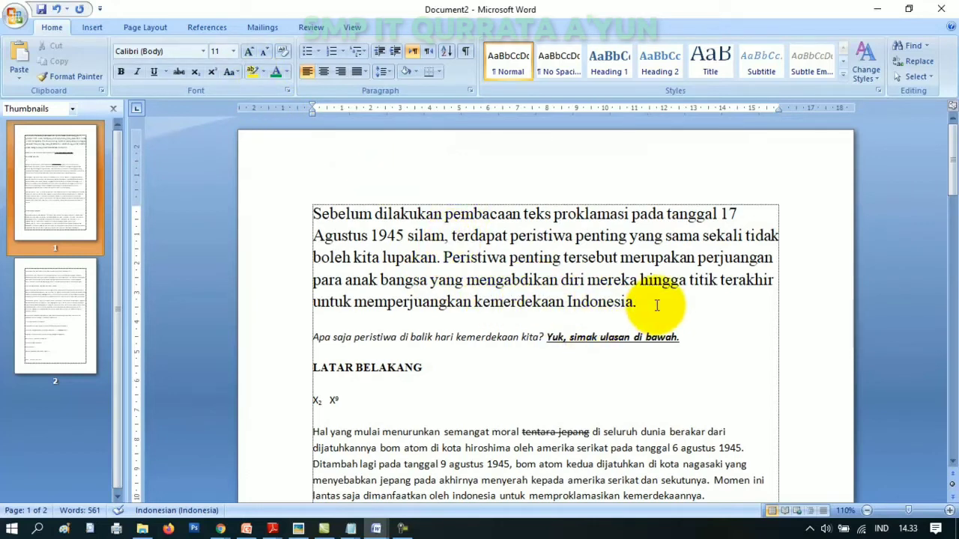
pyautogui.moveTo(655, 305); pyautogui.dragTo(330, 221)
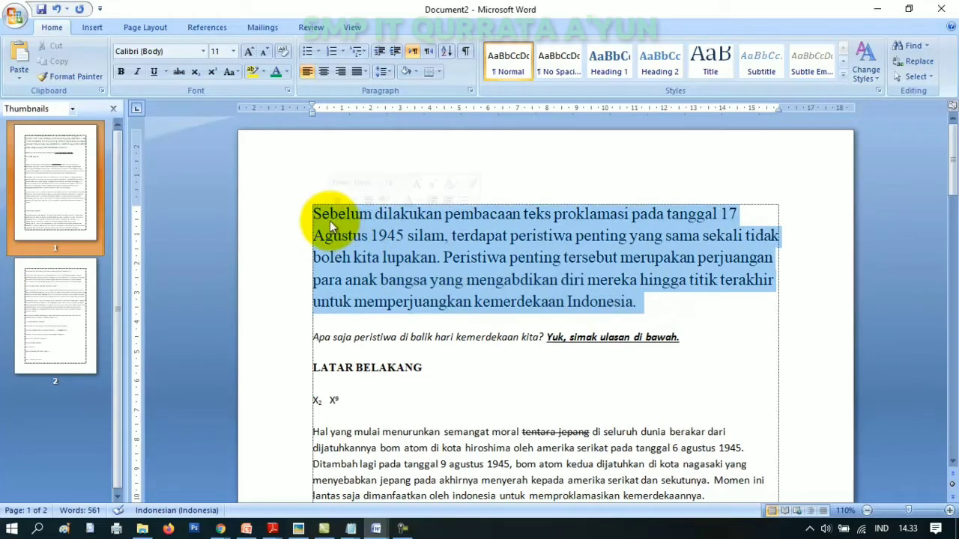
pyautogui.click(285, 73)
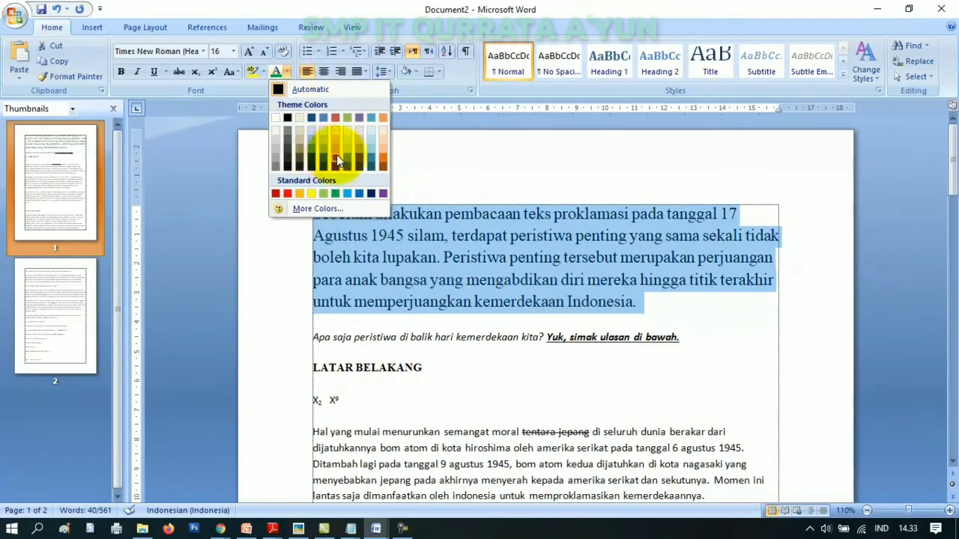
pyautogui.click(287, 193)
pyautogui.click(563, 253)
# - Highlight the whole opening paragraph starting "Sebelum dilakukan" in bright green
pyautogui.doubleClick(644, 301)
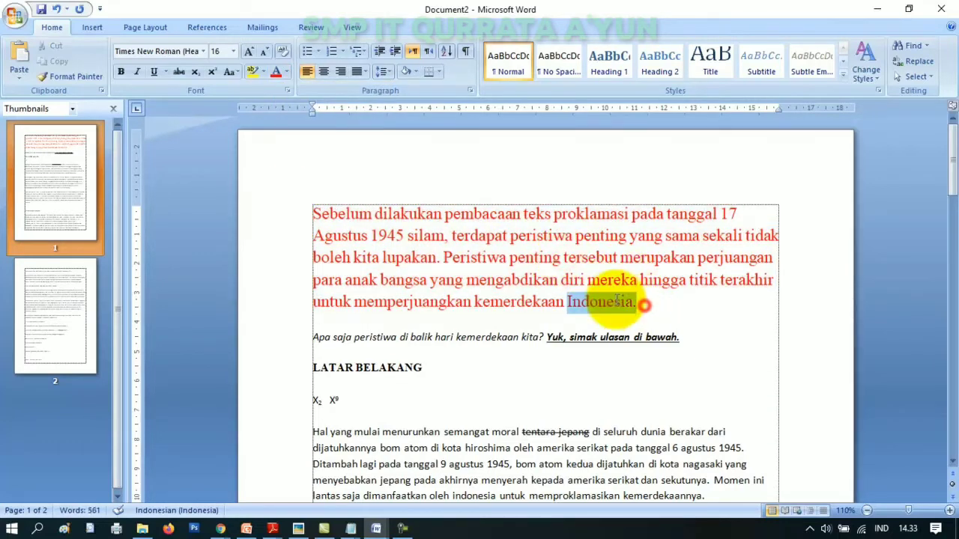
pyautogui.moveTo(616, 301); pyautogui.dragTo(341, 214)
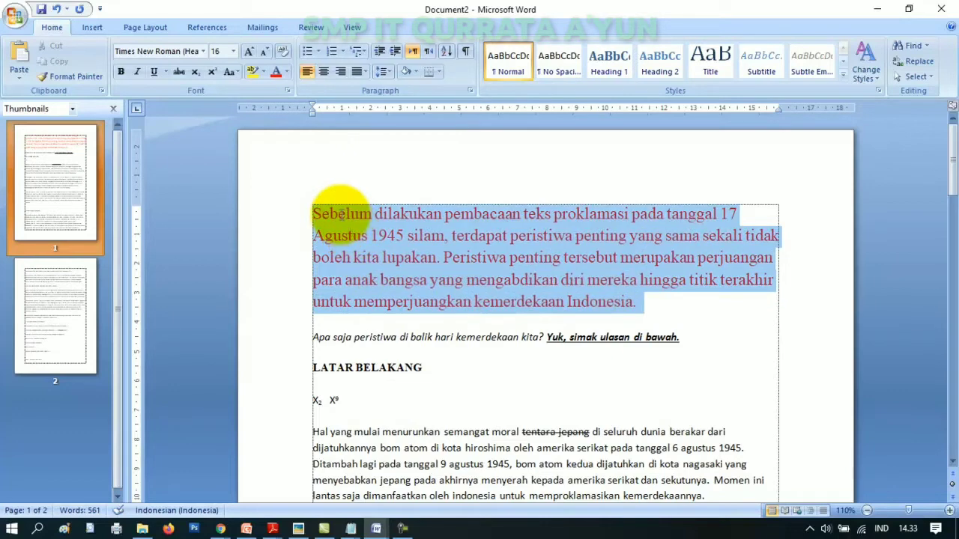
pyautogui.click(262, 75)
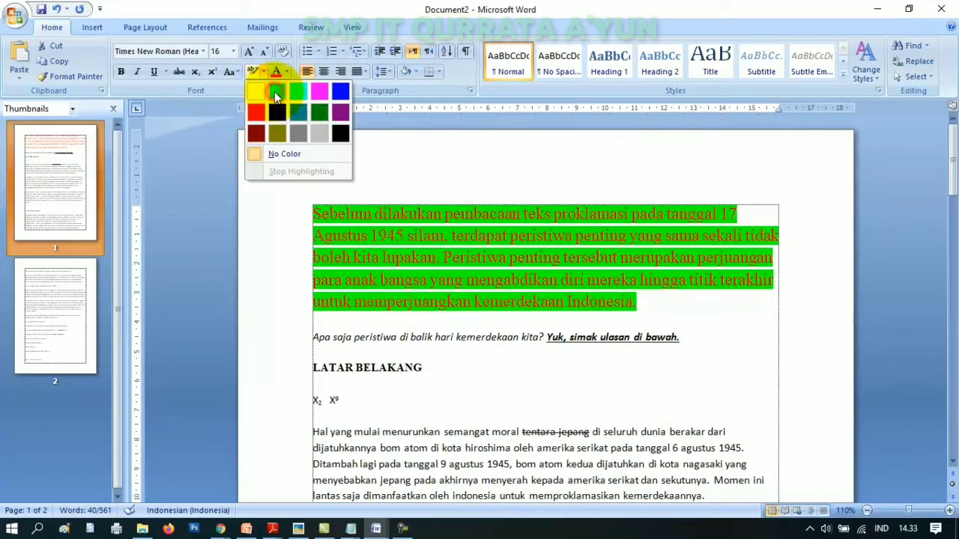
pyautogui.click(276, 93)
pyautogui.click(718, 304)
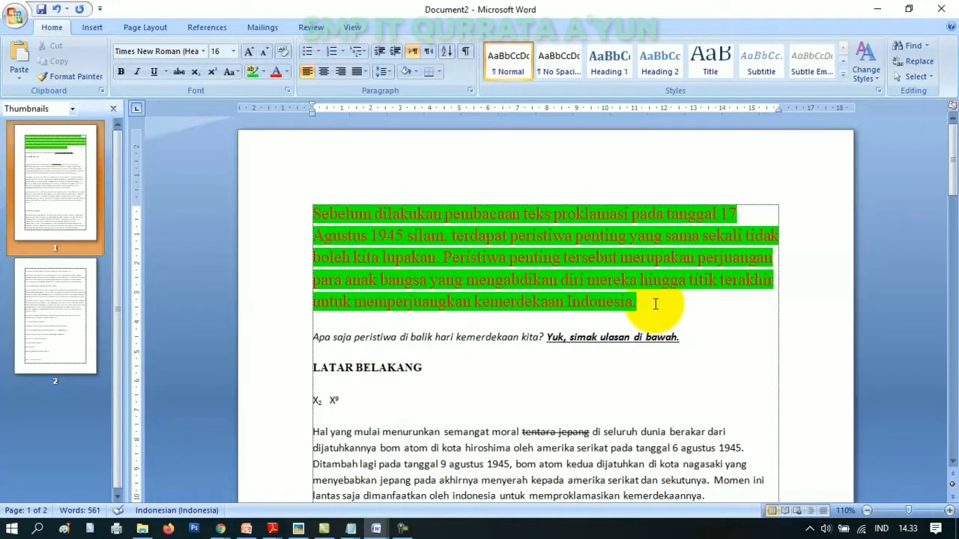
pyautogui.moveTo(669, 303); pyautogui.dragTo(588, 281)
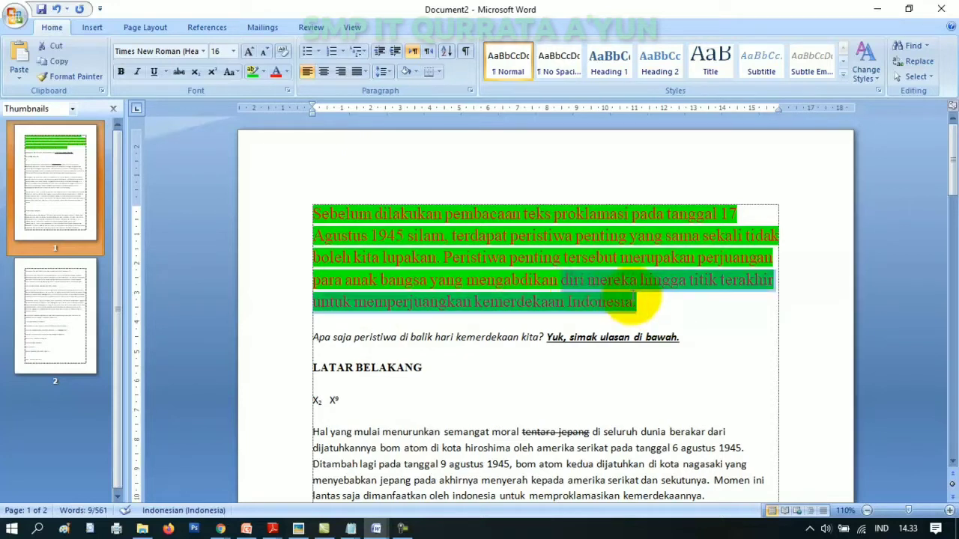
pyautogui.click(640, 297)
pyautogui.click(662, 297)
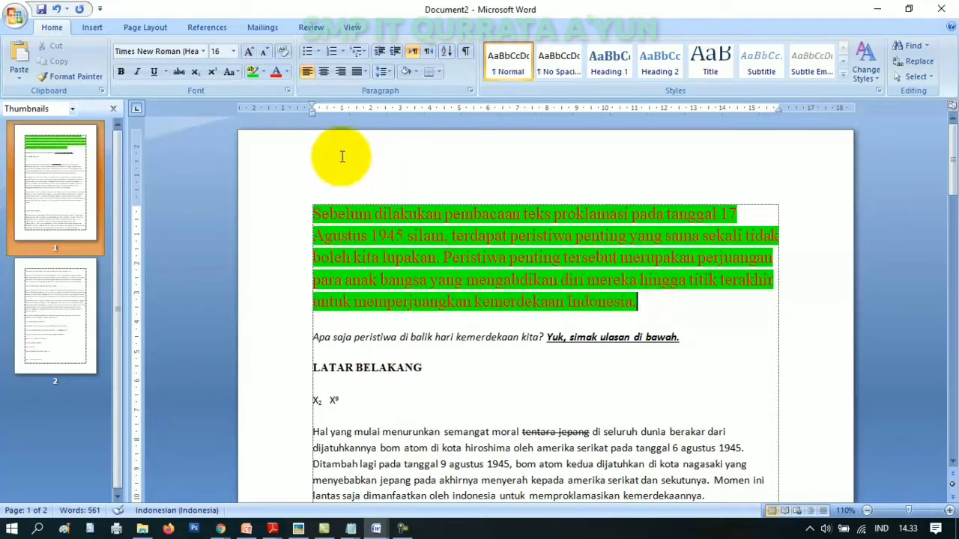
pyautogui.scroll(-1, 323, 257)
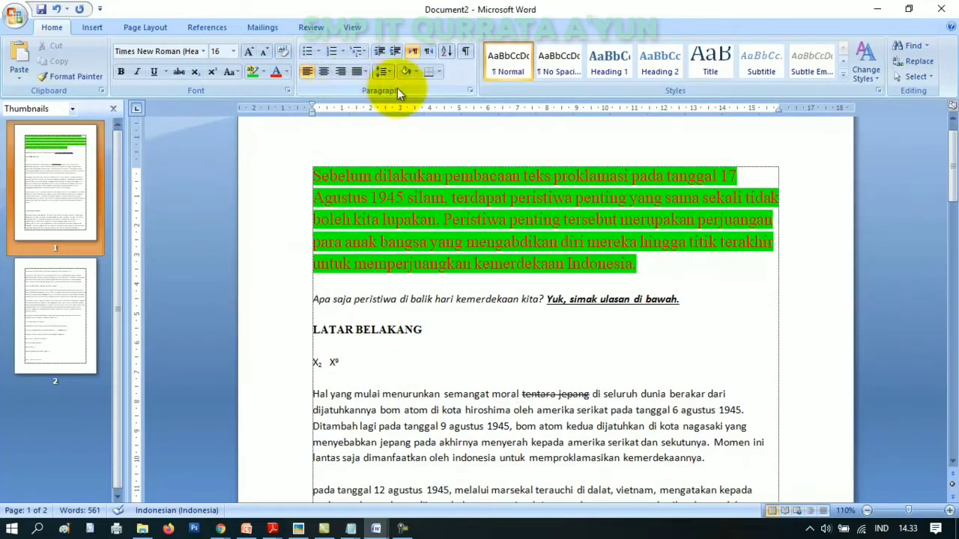
pyautogui.click(320, 52)
pyautogui.click(321, 54)
pyautogui.click(322, 55)
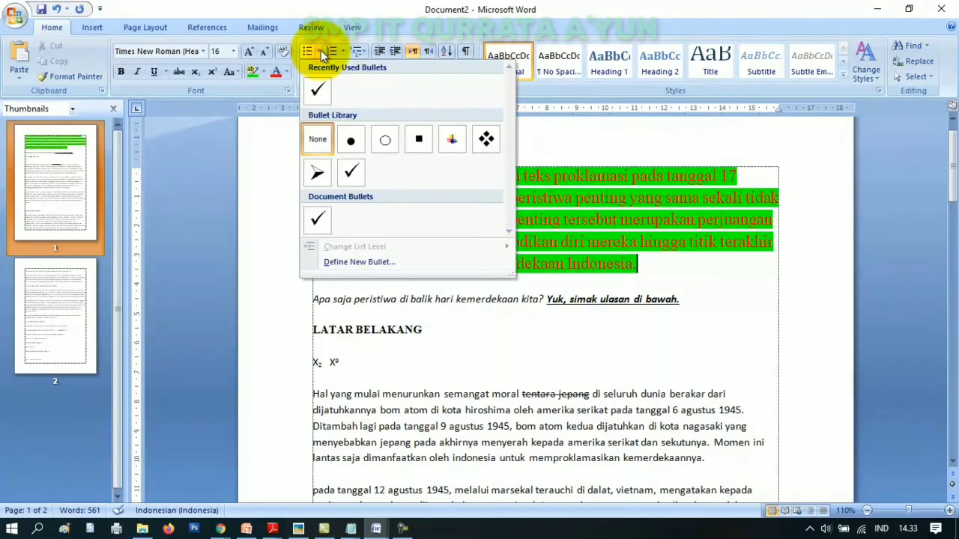
pyautogui.click(695, 351)
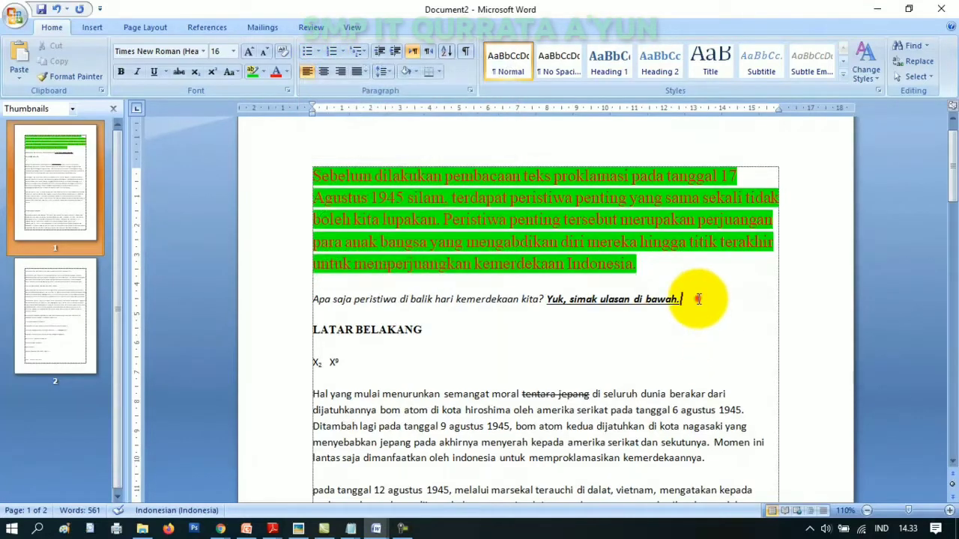
# - Apply the check mark bullet to the line "Apa saja peristiwa di balik hari kemerdekaan kita? Yuk, simak ulasan di bawah."
pyautogui.click(683, 299)
pyautogui.moveTo(684, 299); pyautogui.dragTo(312, 300)
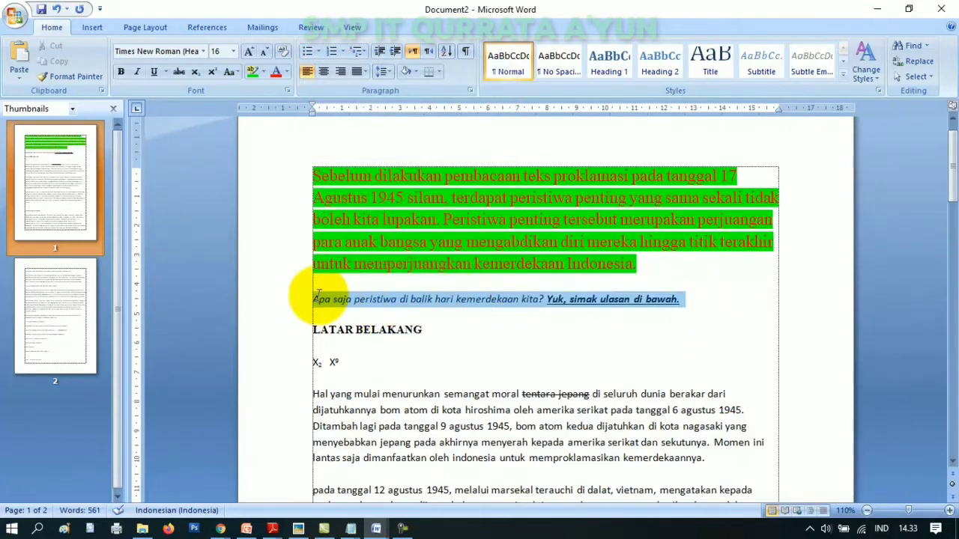
pyautogui.click(319, 55)
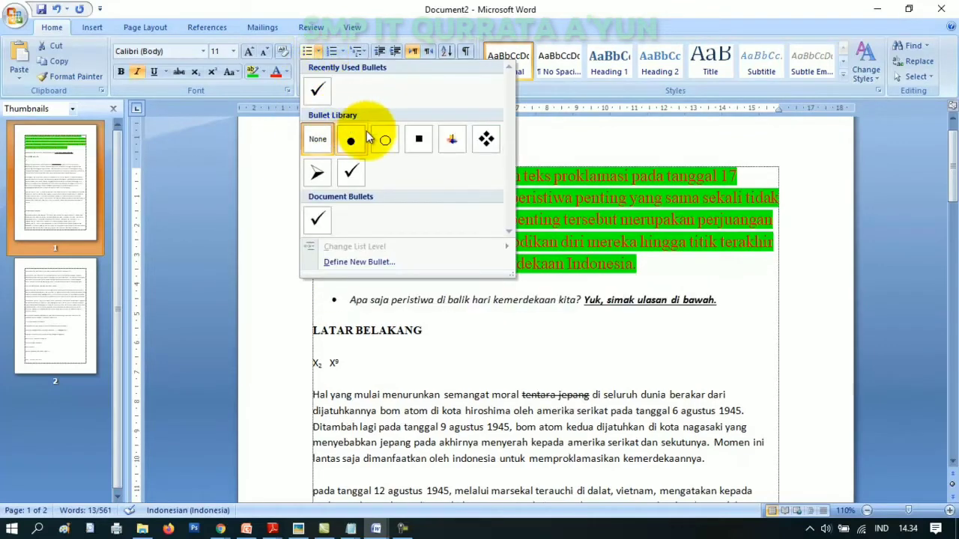
pyautogui.click(351, 173)
pyautogui.click(346, 303)
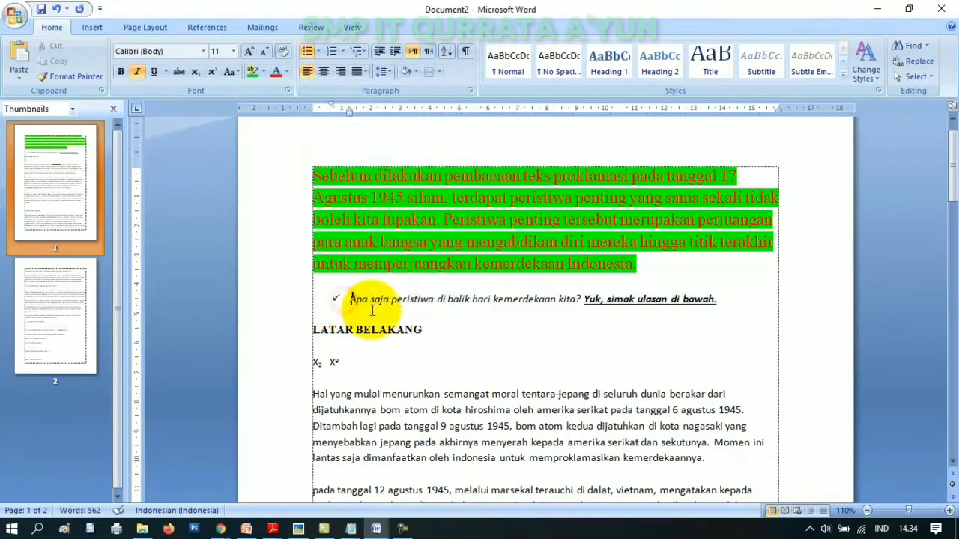
# - Add an empty check mark bullet item below the line "Apa saja peristiwa di balik hari kemerdekaan kita?"
pyautogui.click(740, 303)
pyautogui.press('Return')
pyautogui.press('Return')
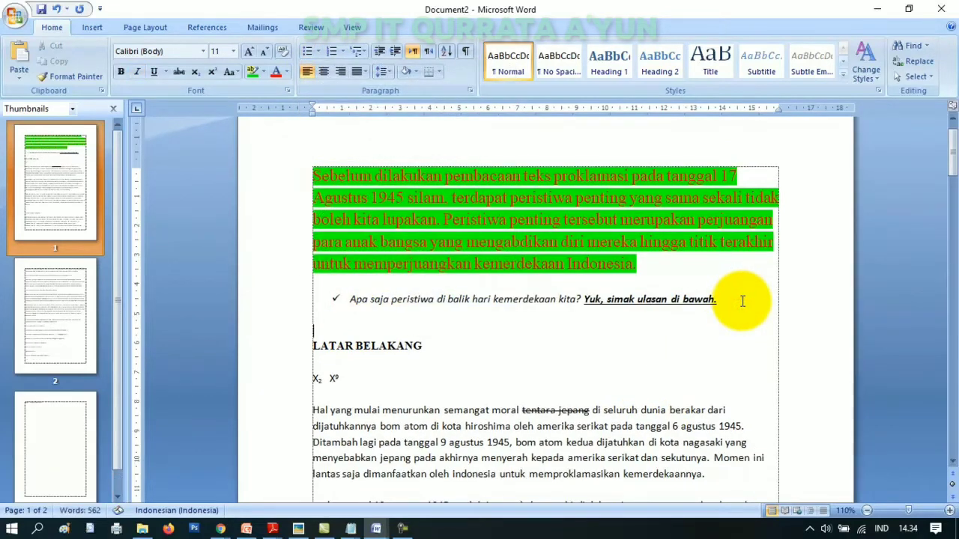
pyautogui.press('Return')
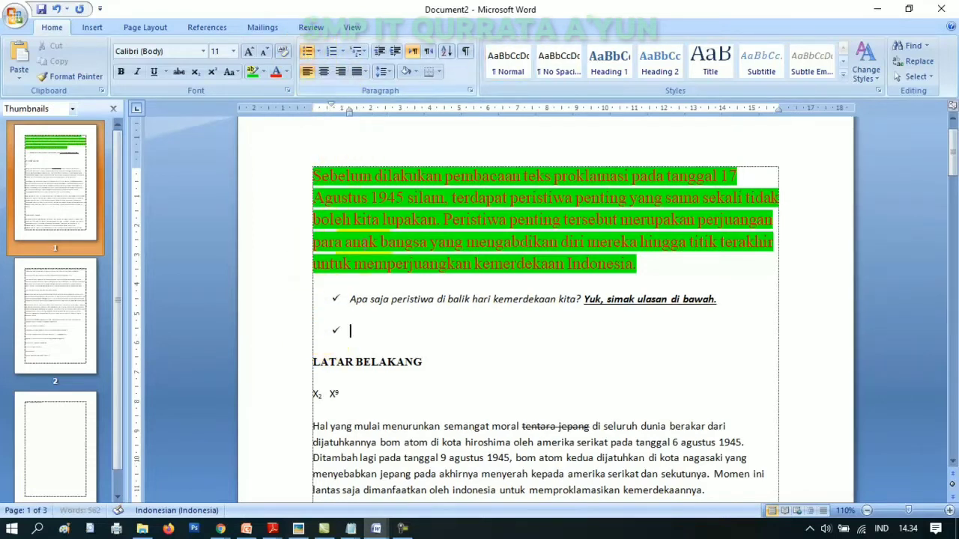
pyautogui.click(345, 331)
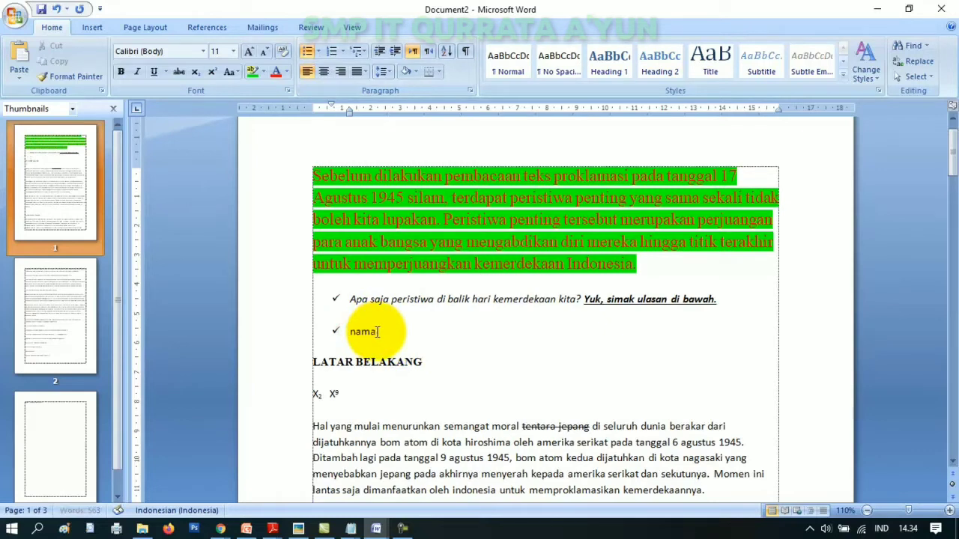
# - Enter "Nama" and "alamat" as two separate check mark list items above the heading LATAR BELAKANG
pyautogui.write('nama')
pyautogui.press('Return')
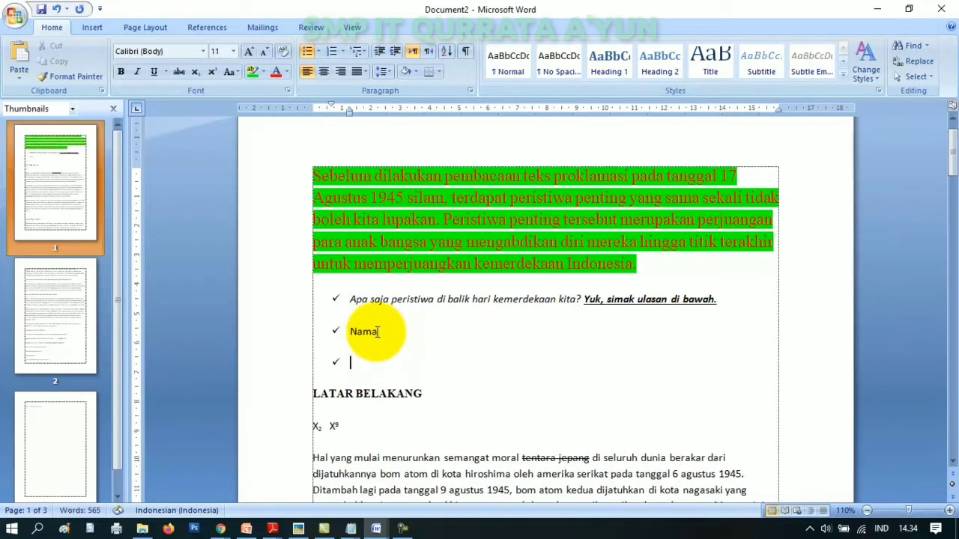
pyautogui.press('BackSpace')
pyautogui.press('BackSpace')
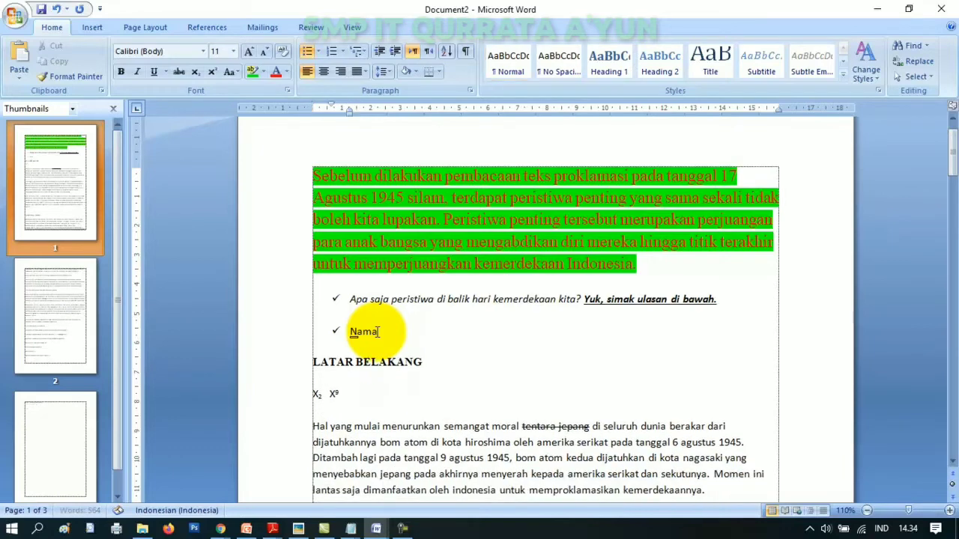
pyautogui.press('Return')
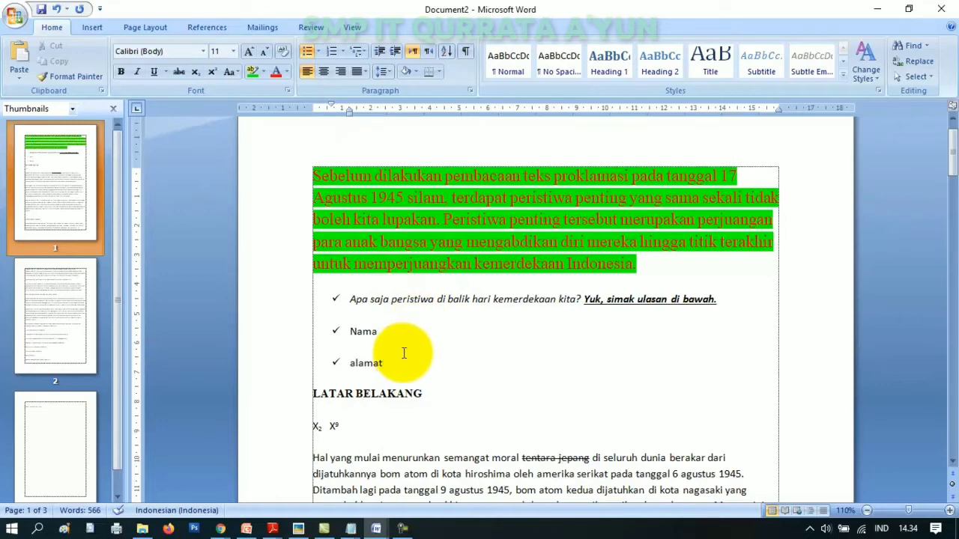
pyautogui.scroll(-2, 403, 352)
pyautogui.click(444, 317)
pyautogui.click(391, 287)
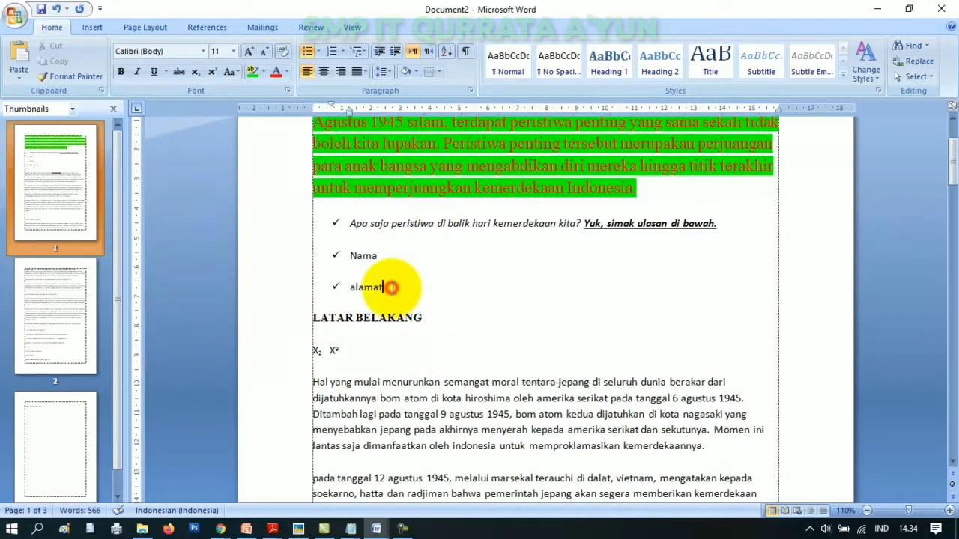
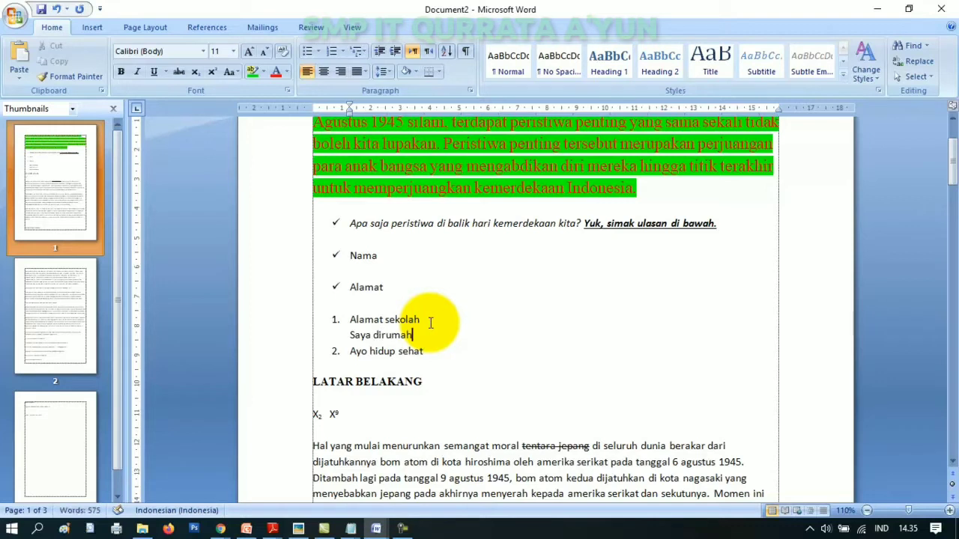
# - Apply the 1., a., i. multilevel list format to the line "Saya dirumah" under "Alamat sekolah"
pyautogui.moveTo(413, 335); pyautogui.dragTo(361, 337)
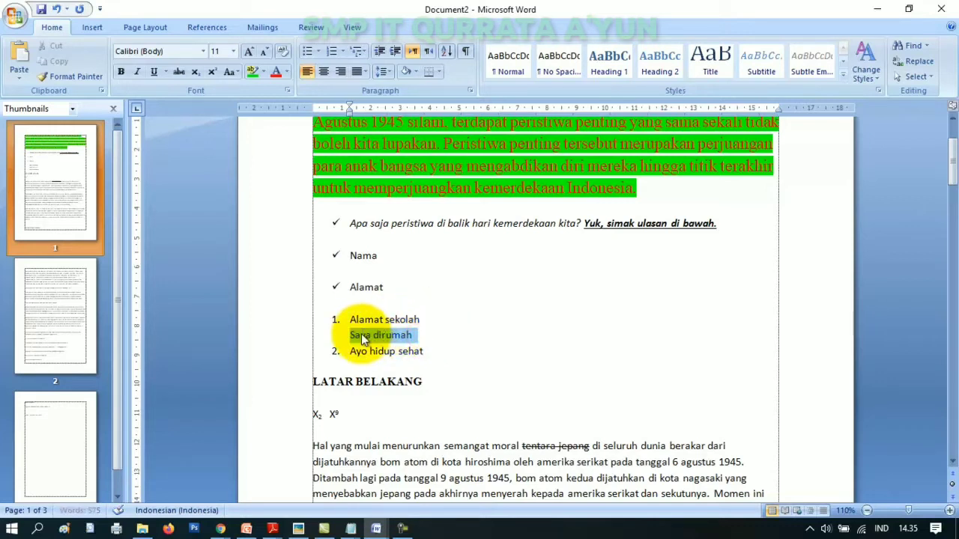
pyautogui.click(364, 53)
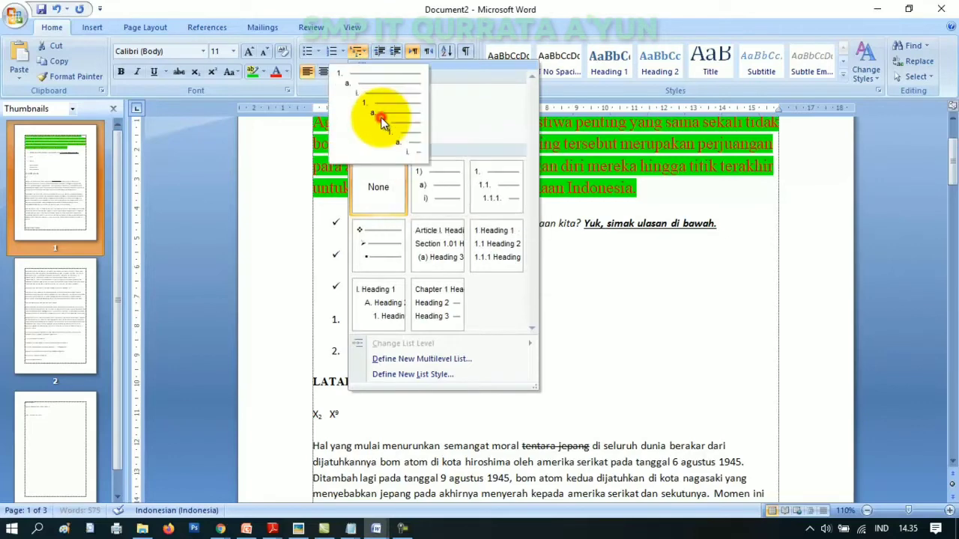
pyautogui.click(381, 116)
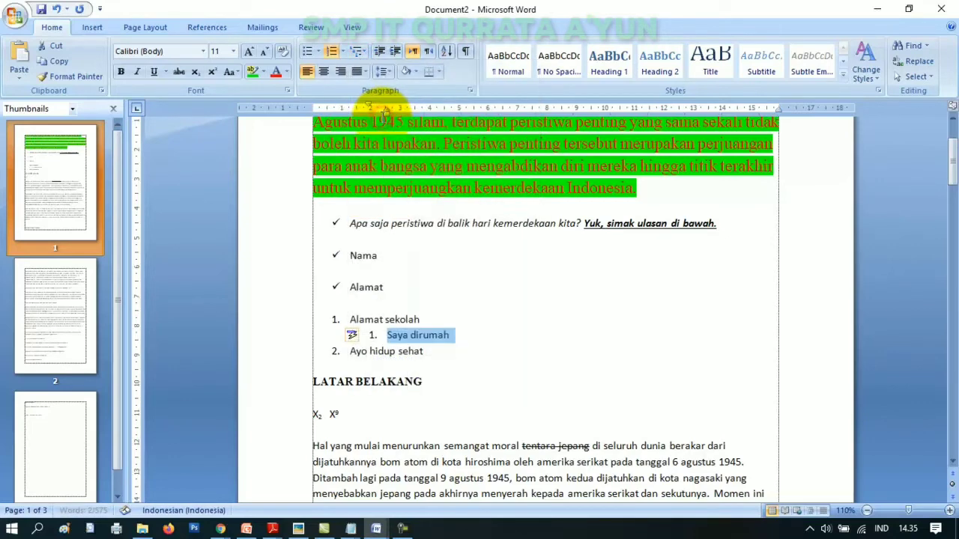
pyautogui.click(383, 336)
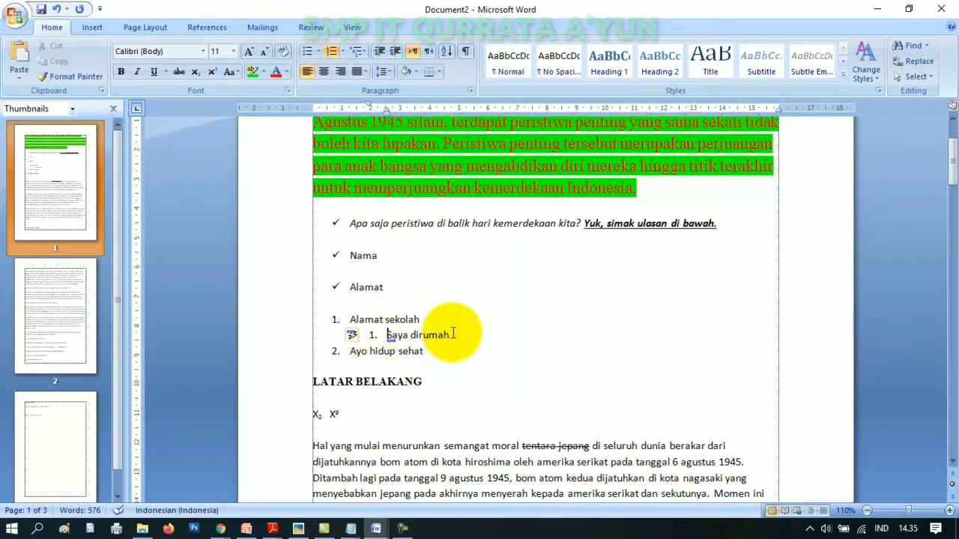
# - Try the 1), a), i) multilevel list format on the sub-item "Saya dirumah" and undo it
pyautogui.moveTo(351, 319); pyautogui.dragTo(386, 334)
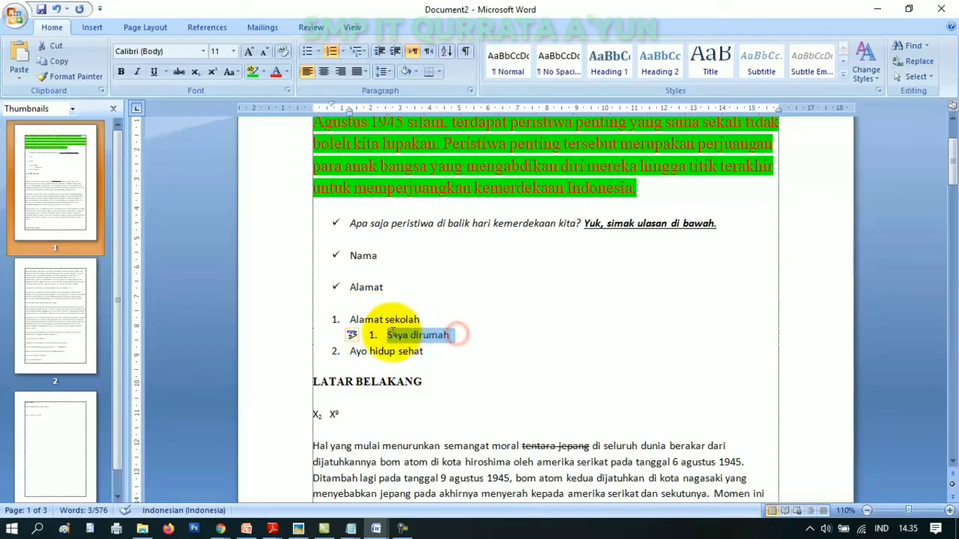
pyautogui.click(363, 52)
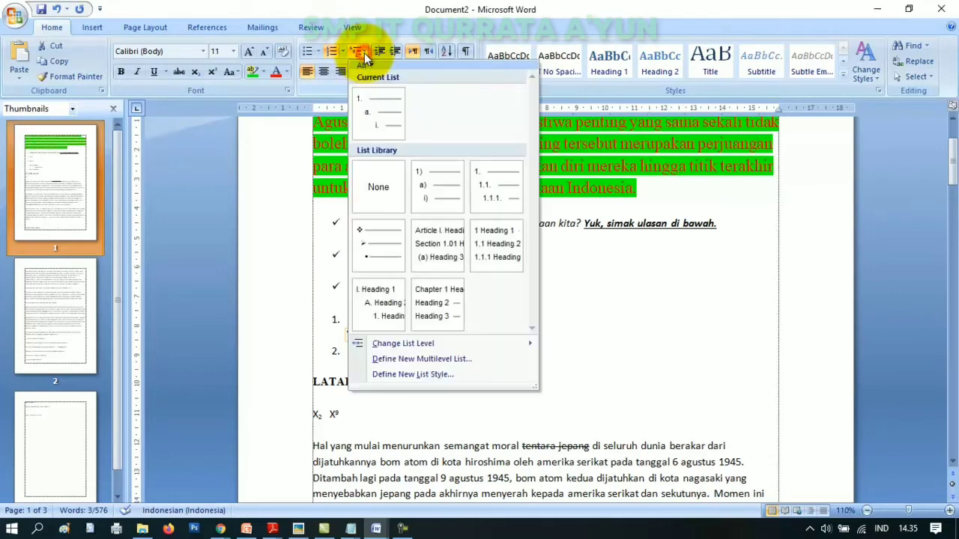
pyautogui.click(428, 189)
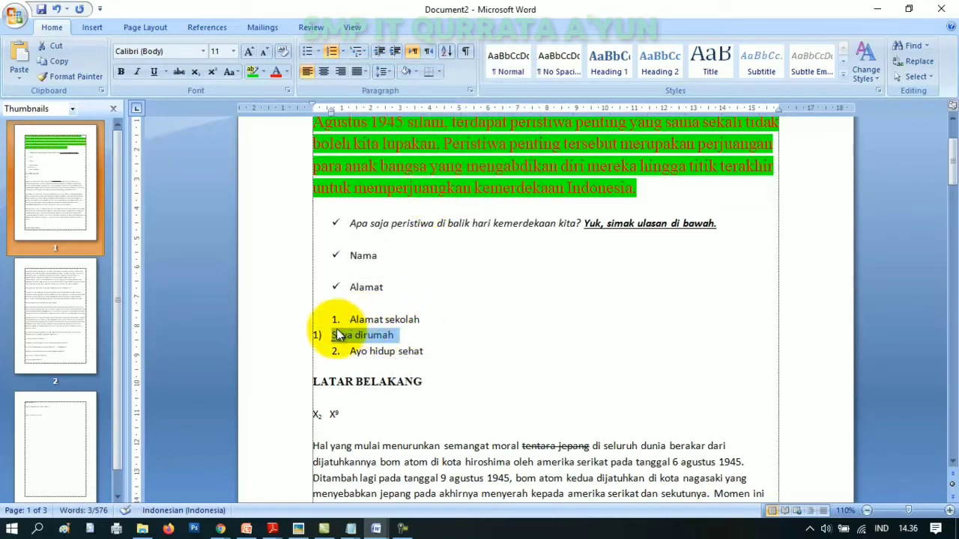
pyautogui.press('Tab')
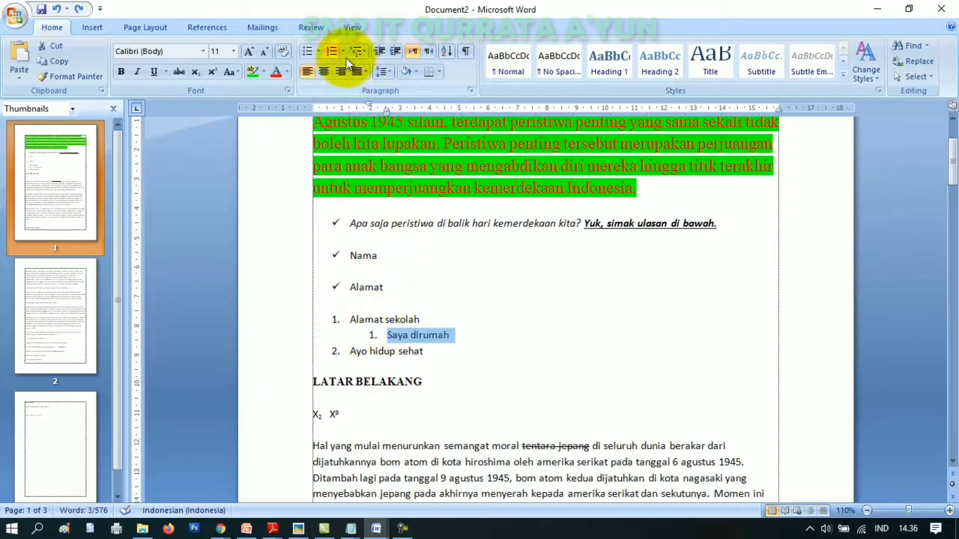
# - Apply the 1), 2), 3) numbering to the sub-item "Saya dirumah" and add the sub-items "Saya sedang bermain" and "Bla bla bla" below it
pyautogui.click(342, 51)
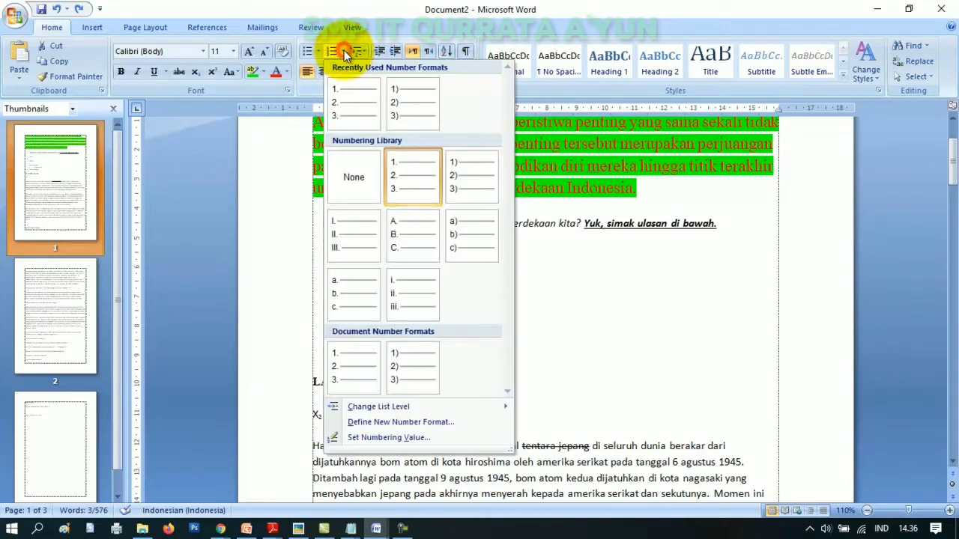
pyautogui.click(467, 181)
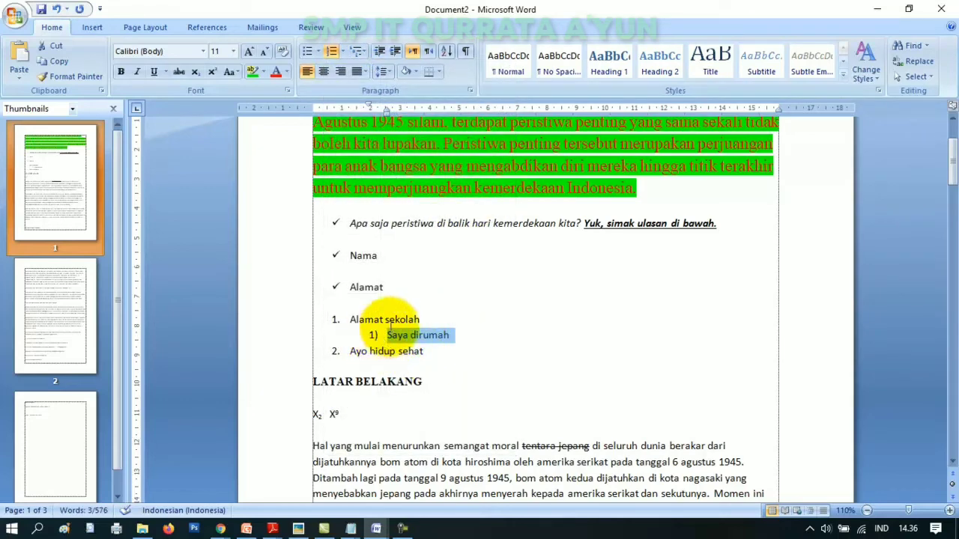
pyautogui.click(459, 334)
pyautogui.press('Return')
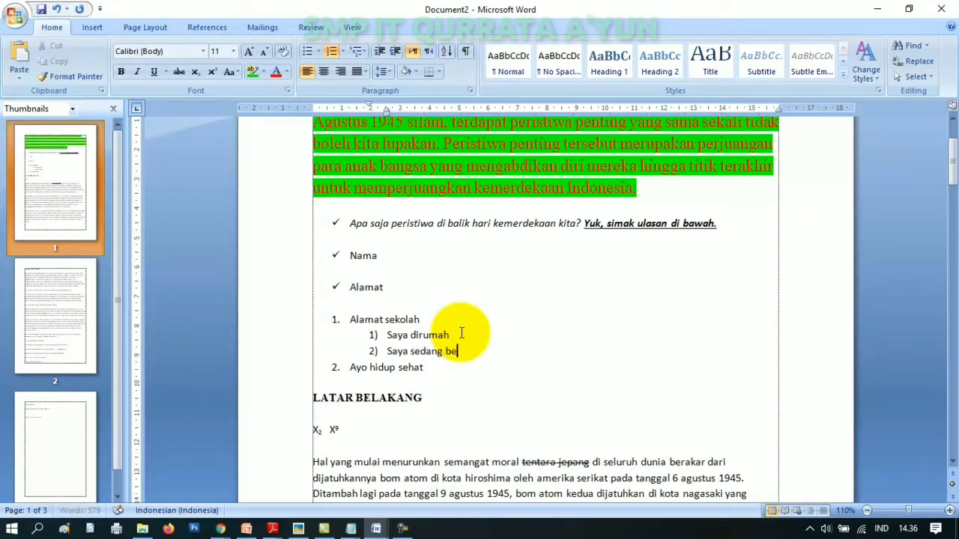
pyautogui.press('Return')
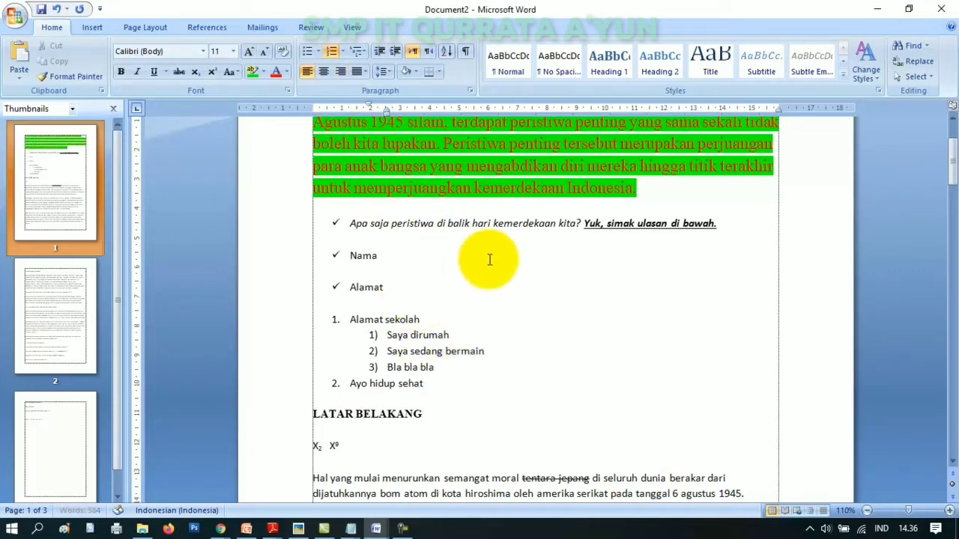
# - Center the paragraph beginning "Hal yang mulai menurunkan semangat moral" under the heading LATAR BELAKANG
pyautogui.scroll(-3, 487, 257)
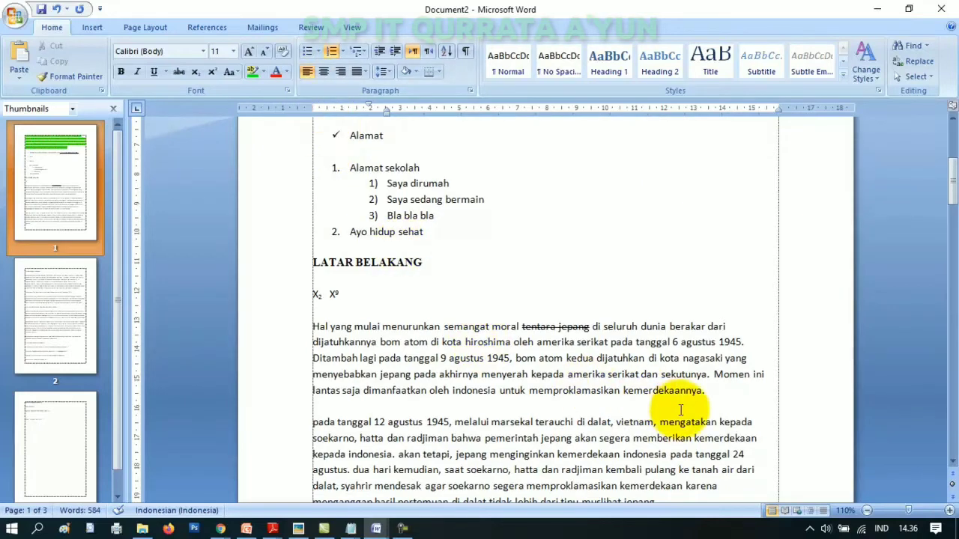
pyautogui.scroll(-3, 426, 341)
pyautogui.scroll(-1, 397, 247)
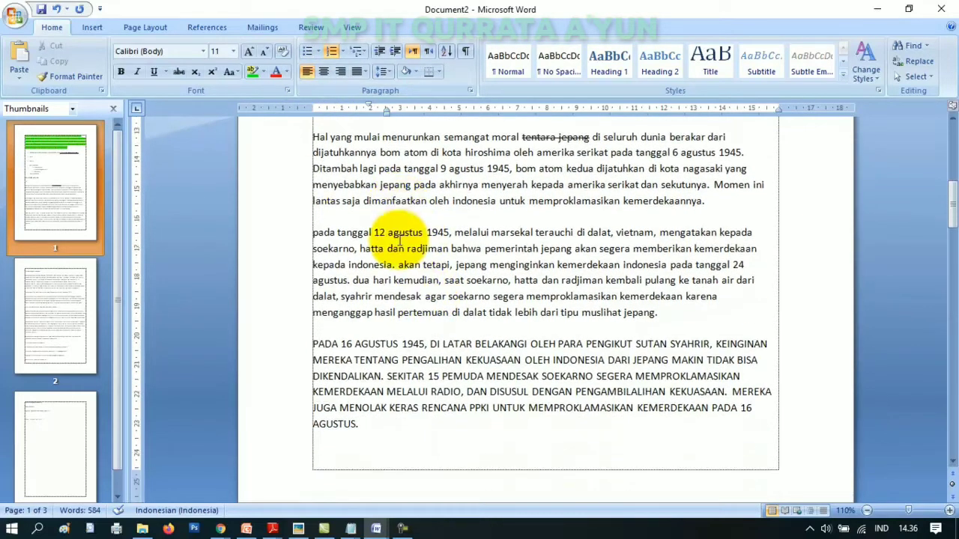
pyautogui.moveTo(313, 137); pyautogui.dragTo(728, 423)
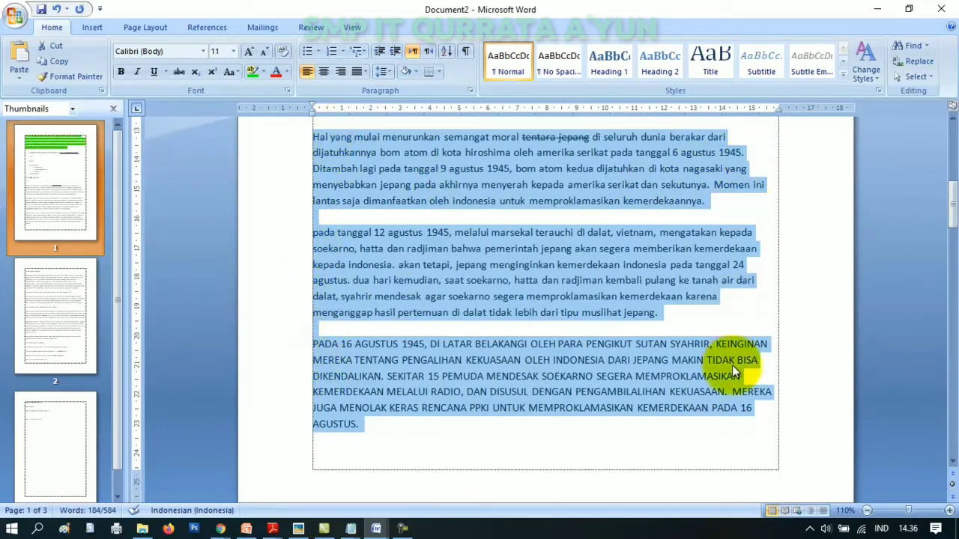
pyautogui.scroll(1, 696, 311)
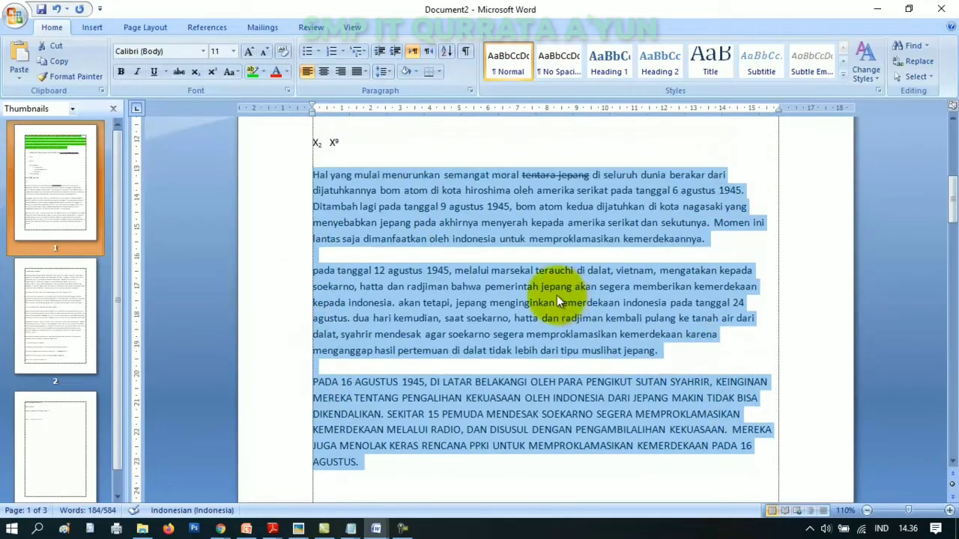
pyautogui.click(402, 186)
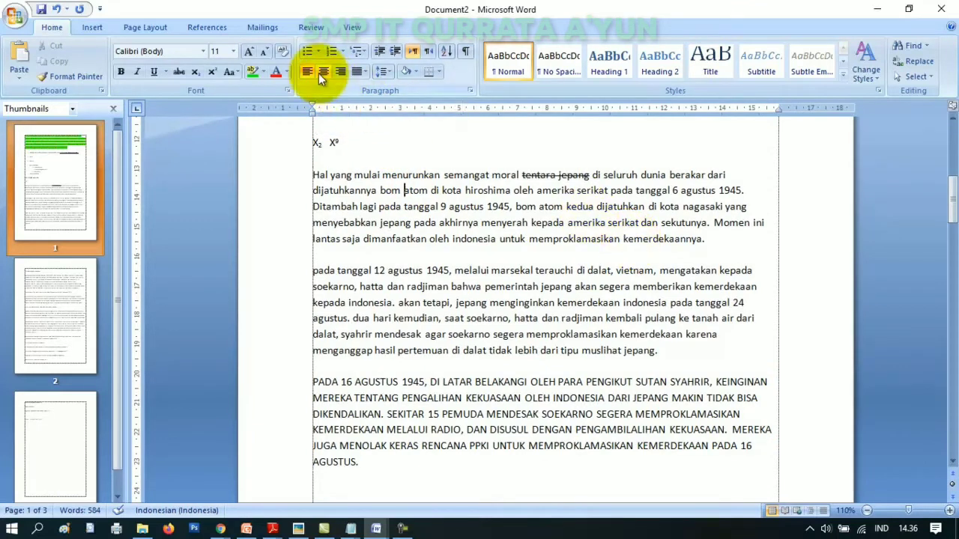
pyautogui.moveTo(716, 240); pyautogui.dragTo(328, 177)
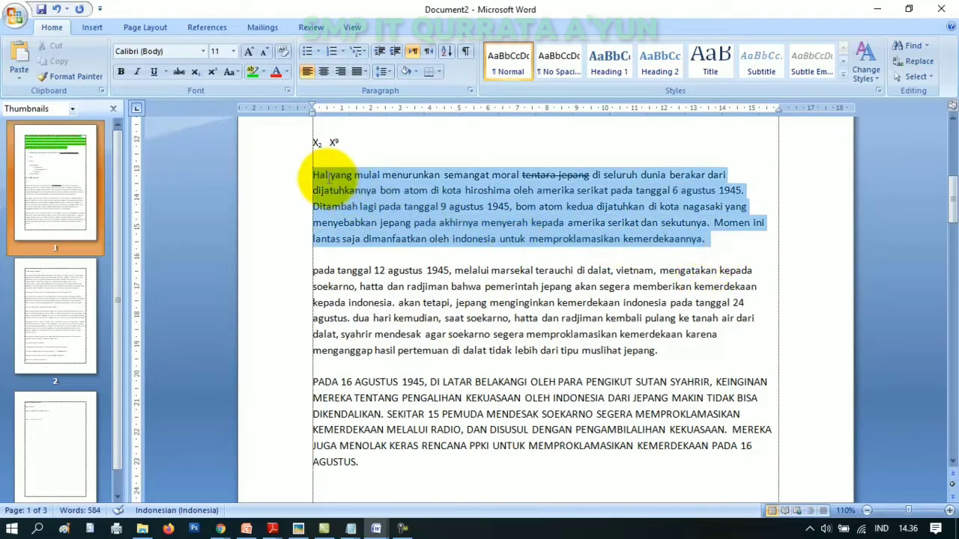
pyautogui.click(323, 76)
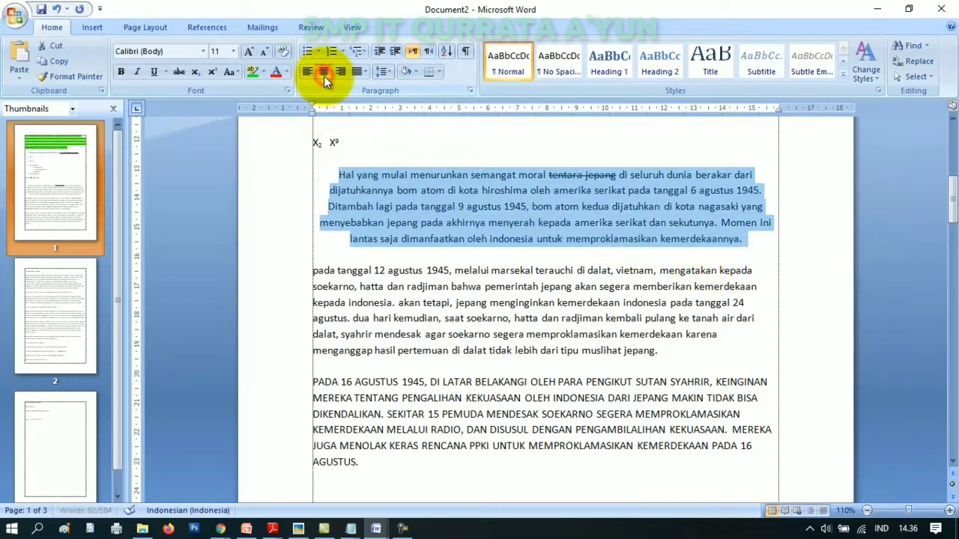
pyautogui.click(657, 207)
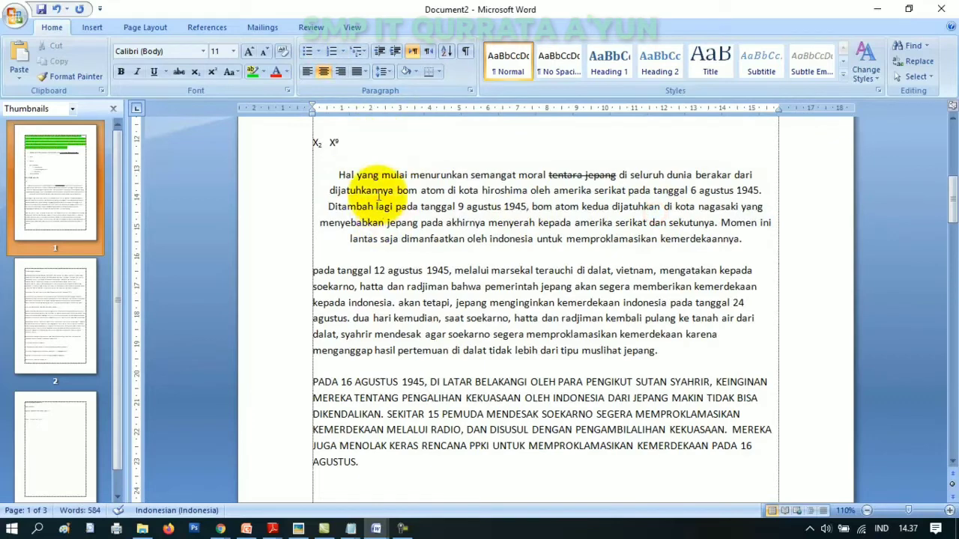
# - Right-align the paragraph beginning "pada tanggal 12 agustus 1945"
pyautogui.moveTo(676, 352); pyautogui.dragTo(322, 275)
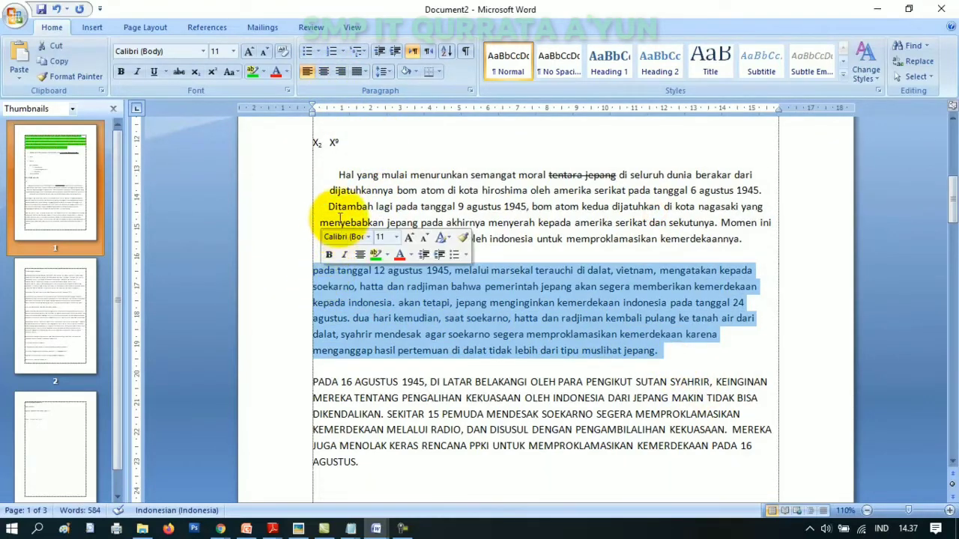
pyautogui.click(341, 72)
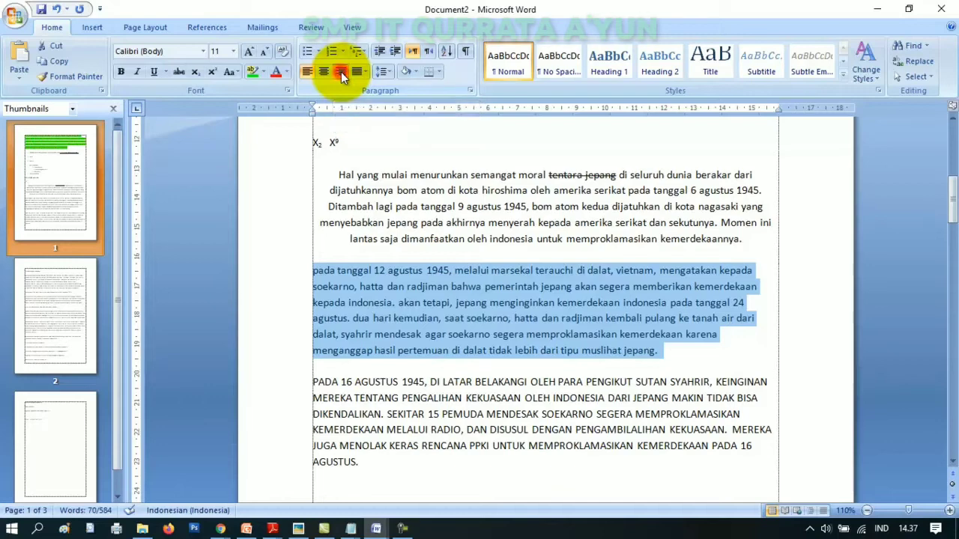
pyautogui.click(612, 270)
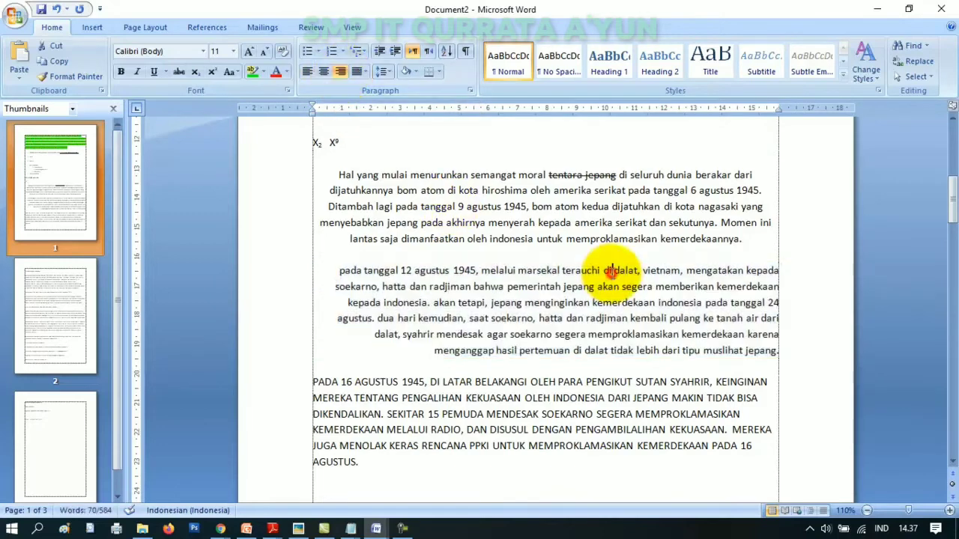
# - Justify the uppercase paragraph beginning "PADA 16 AGUSTUS 1945" with the plain Justify option
pyautogui.scroll(-1, 574, 367)
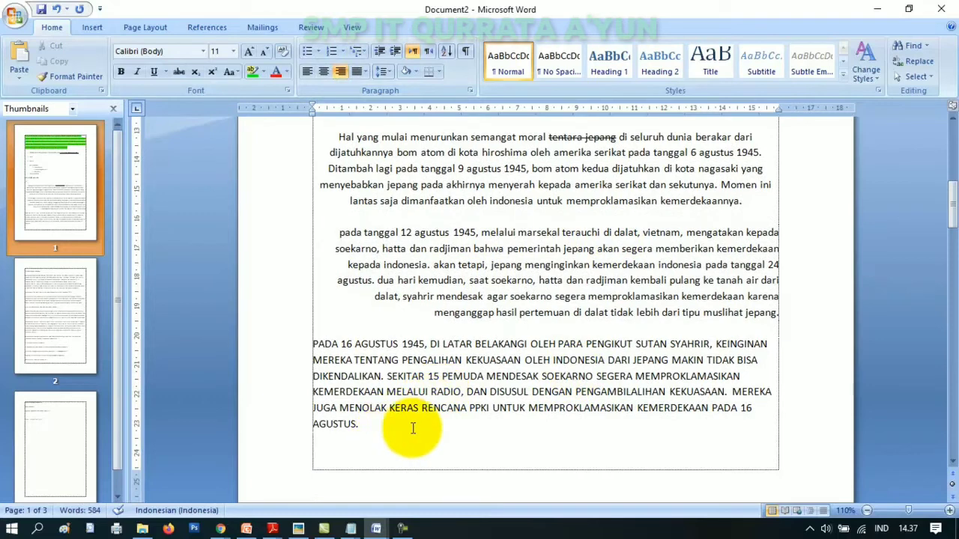
pyautogui.moveTo(317, 342); pyautogui.dragTo(434, 424)
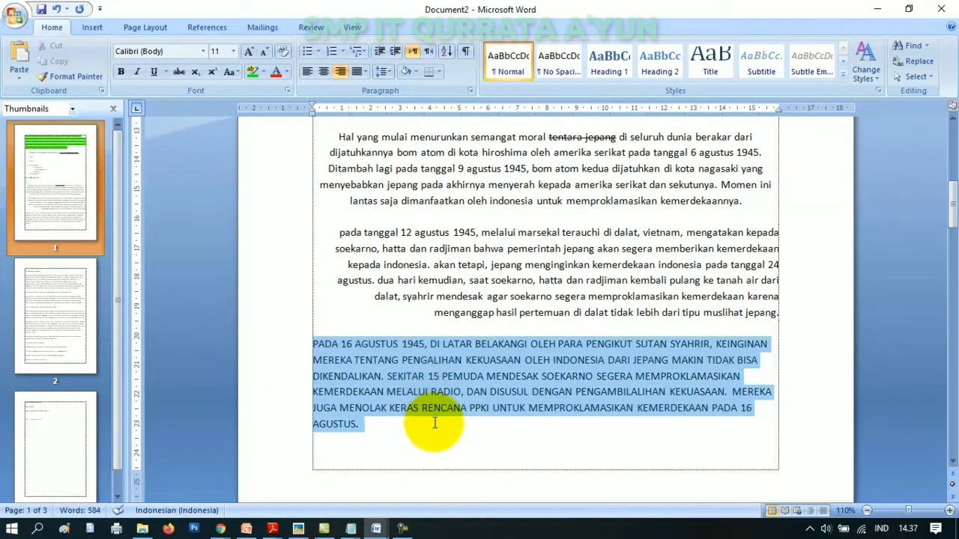
pyautogui.click(366, 73)
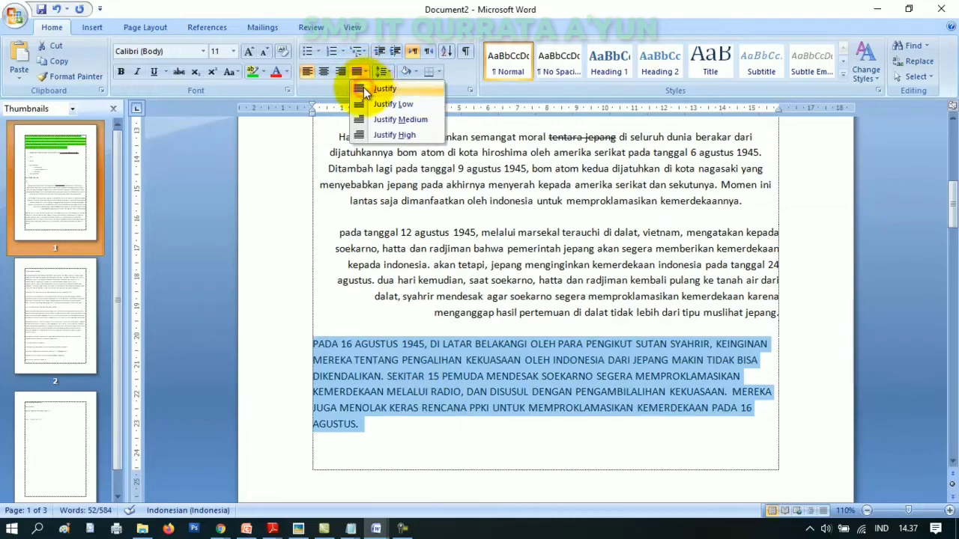
pyautogui.click(363, 87)
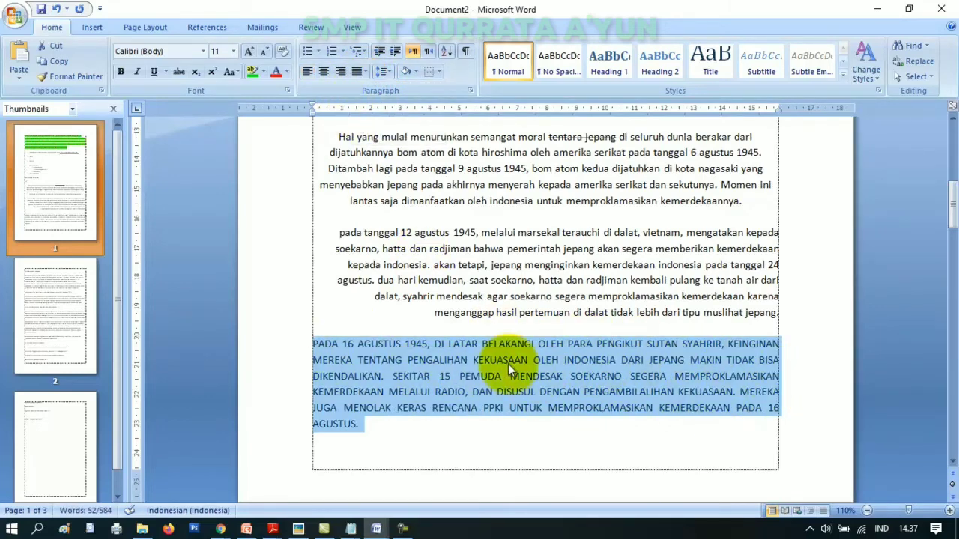
# - Set the line spacing of the centered paragraph beginning "Hal yang mulai menurunkan" to 2,0
pyautogui.scroll(3, 508, 364)
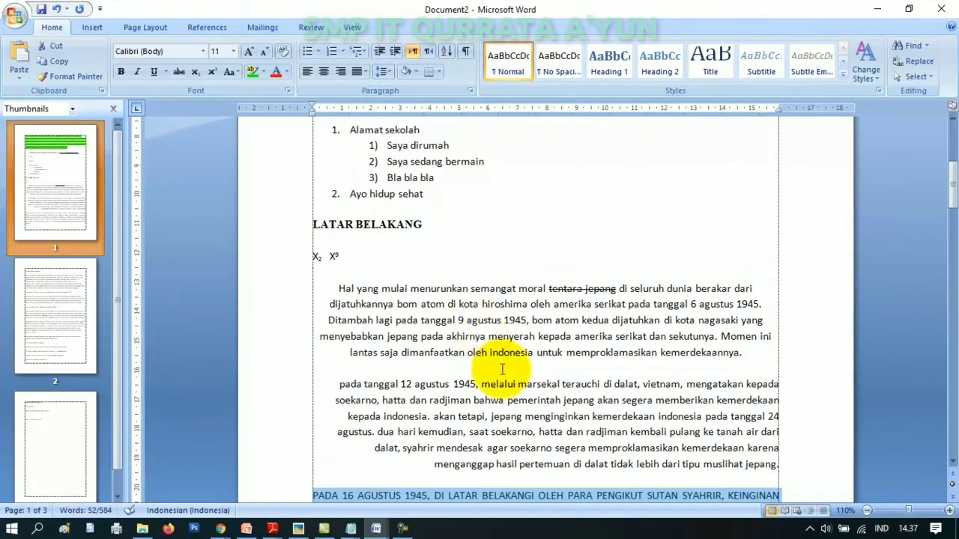
pyautogui.scroll(1, 462, 342)
pyautogui.click(466, 340)
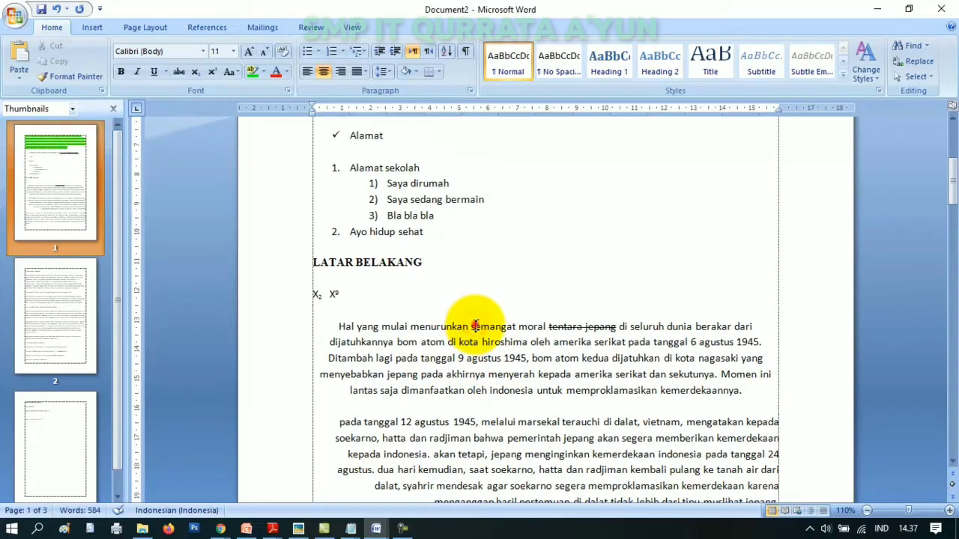
pyautogui.moveTo(447, 327); pyautogui.dragTo(565, 320)
pyautogui.click(495, 331)
pyautogui.moveTo(516, 345); pyautogui.dragTo(468, 334)
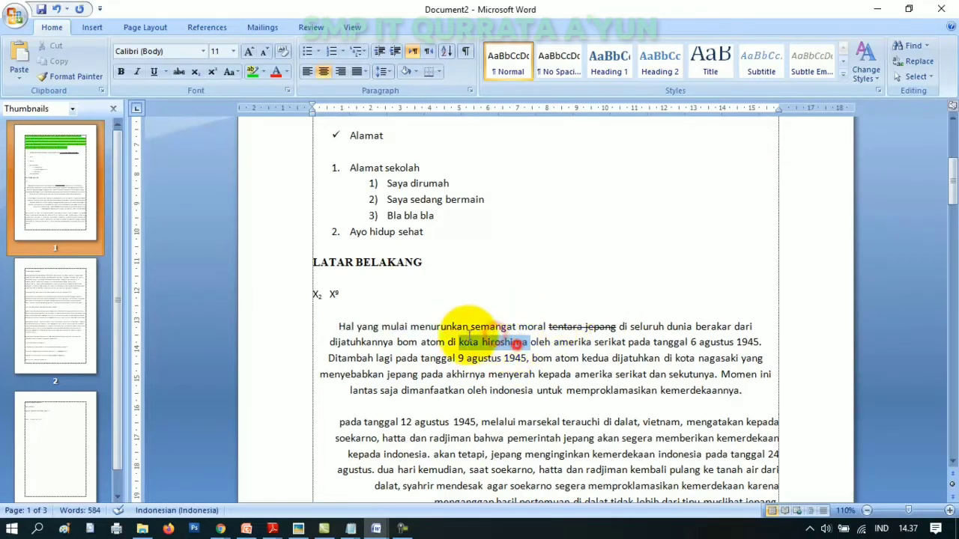
pyautogui.moveTo(337, 327); pyautogui.dragTo(760, 342)
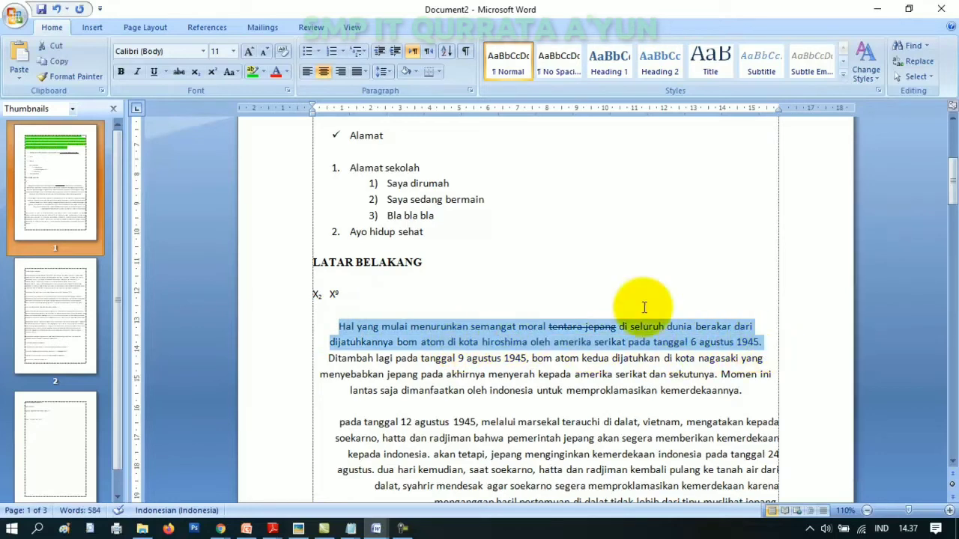
pyautogui.click(386, 74)
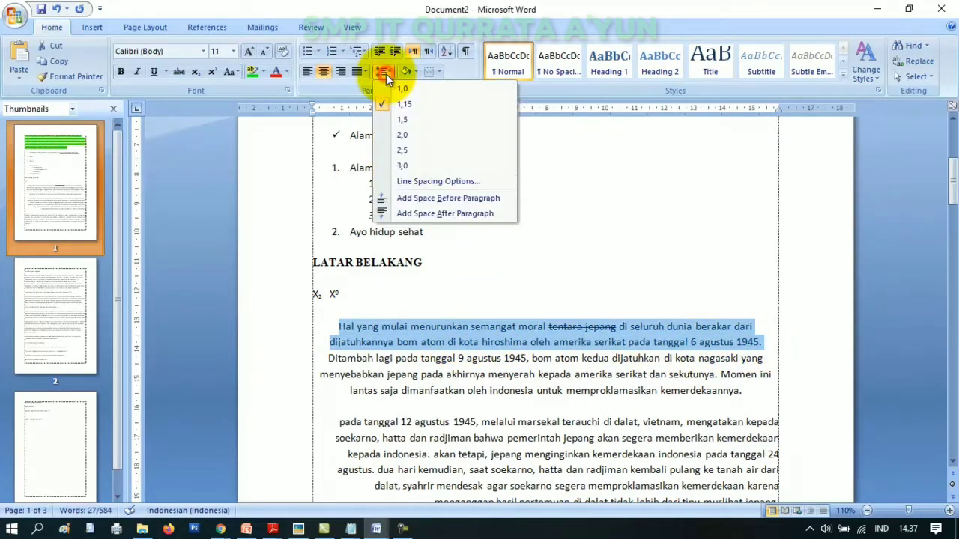
pyautogui.click(406, 135)
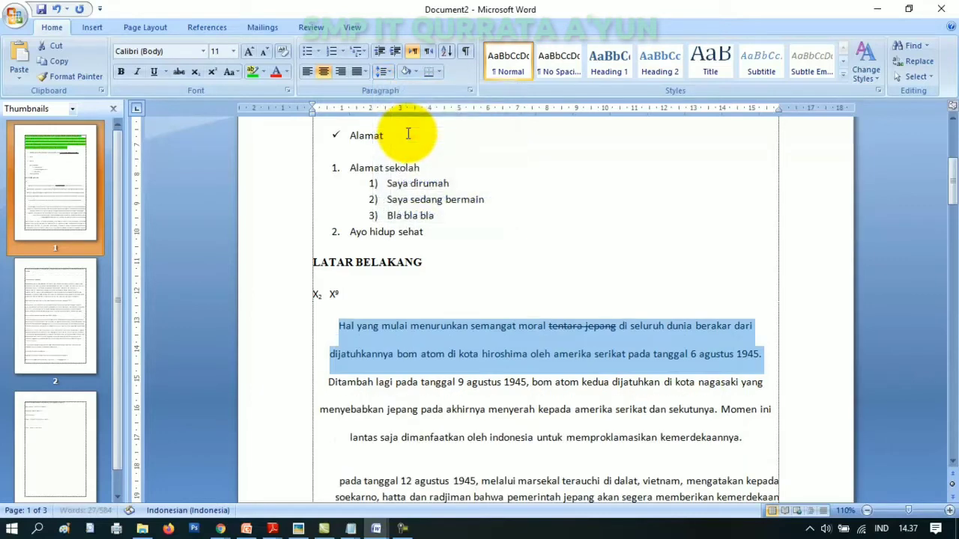
pyautogui.click(453, 342)
# - Change the line spacing of the whole centered paragraph beginning "Hal yang mulai menurunkan" to 1,0
pyautogui.scroll(-2, 555, 363)
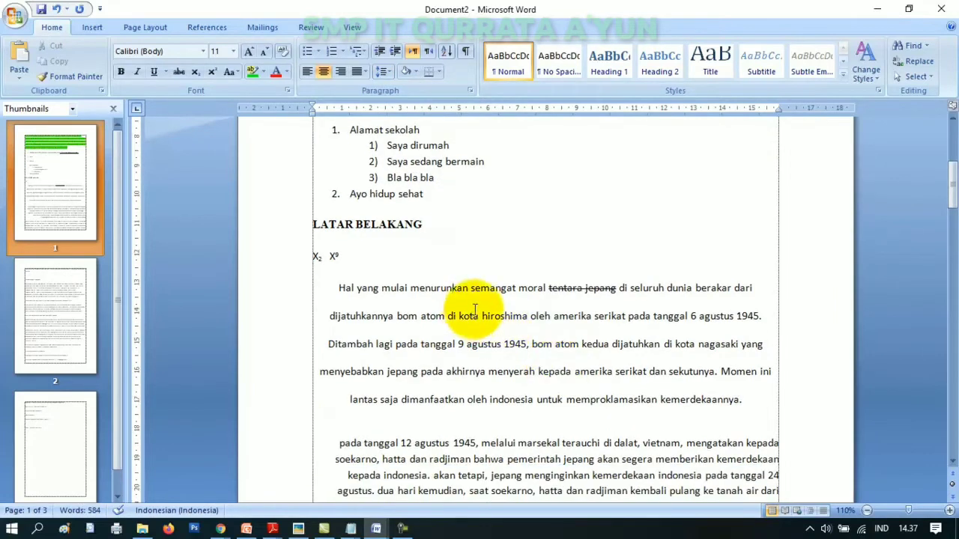
pyautogui.moveTo(766, 365); pyautogui.dragTo(341, 253)
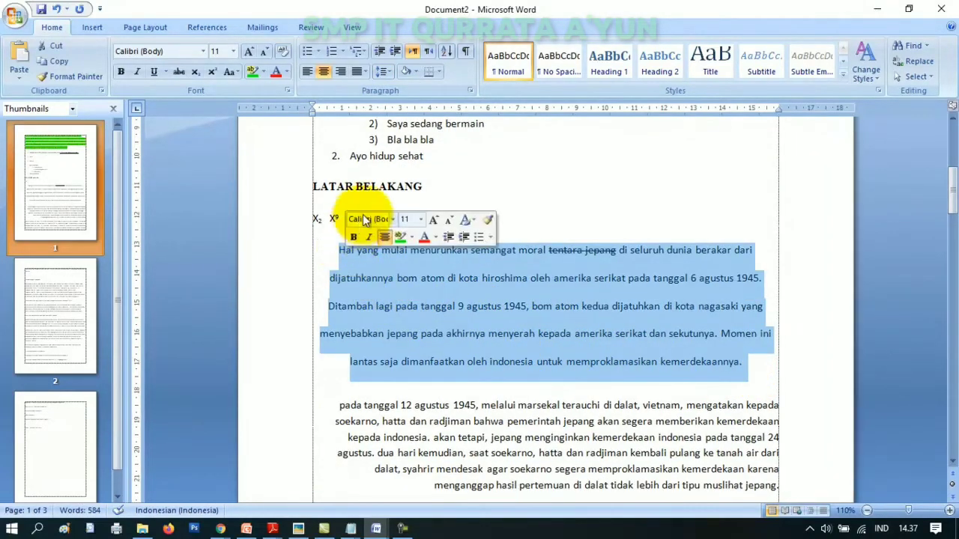
pyautogui.click(385, 72)
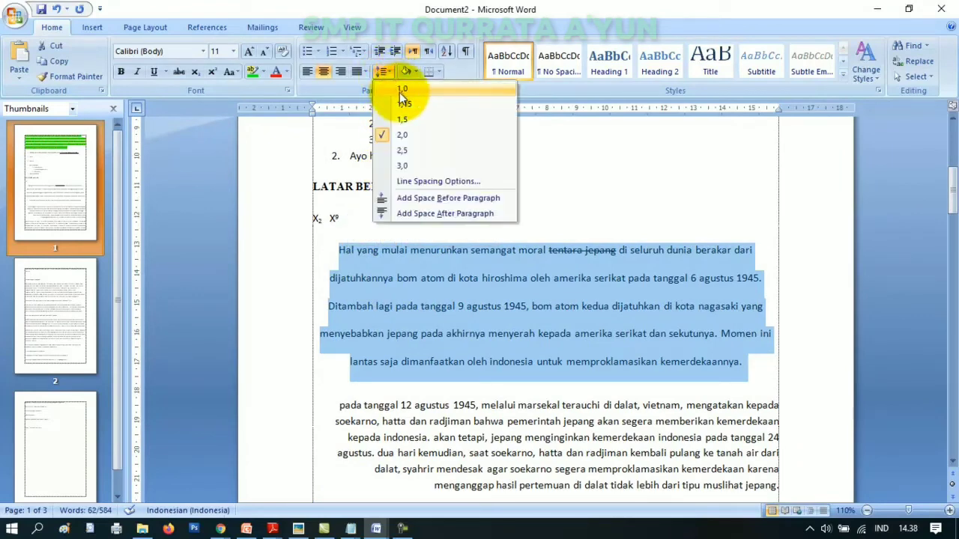
pyautogui.click(399, 92)
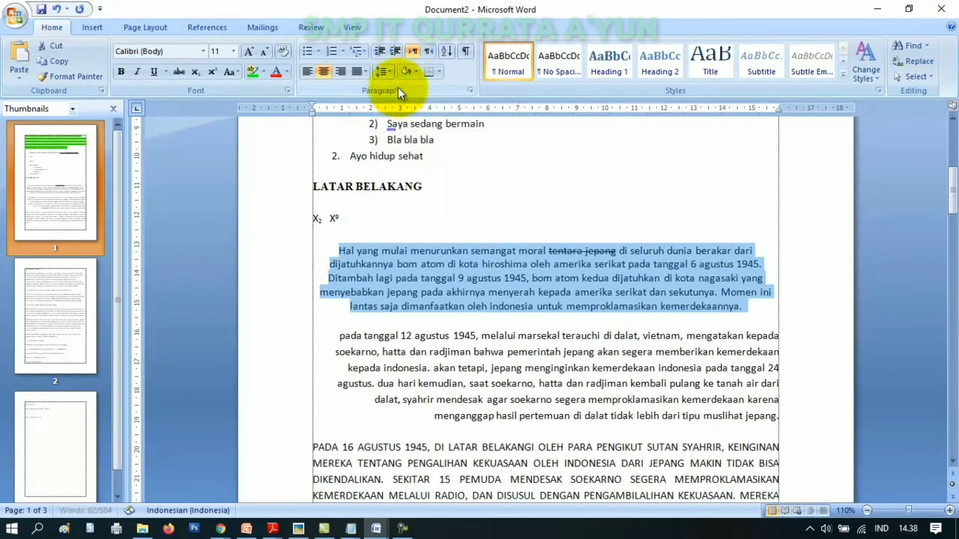
pyautogui.click(515, 255)
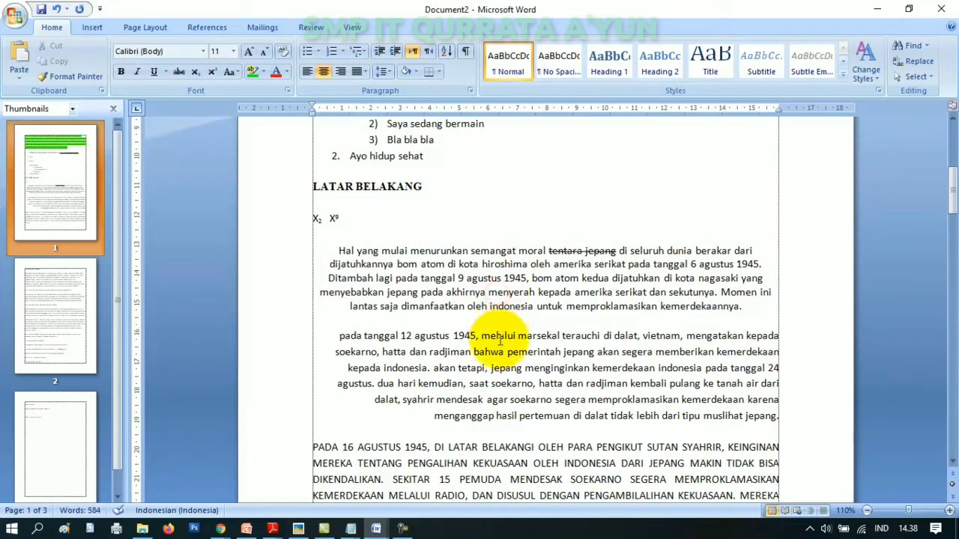
pyautogui.click(498, 336)
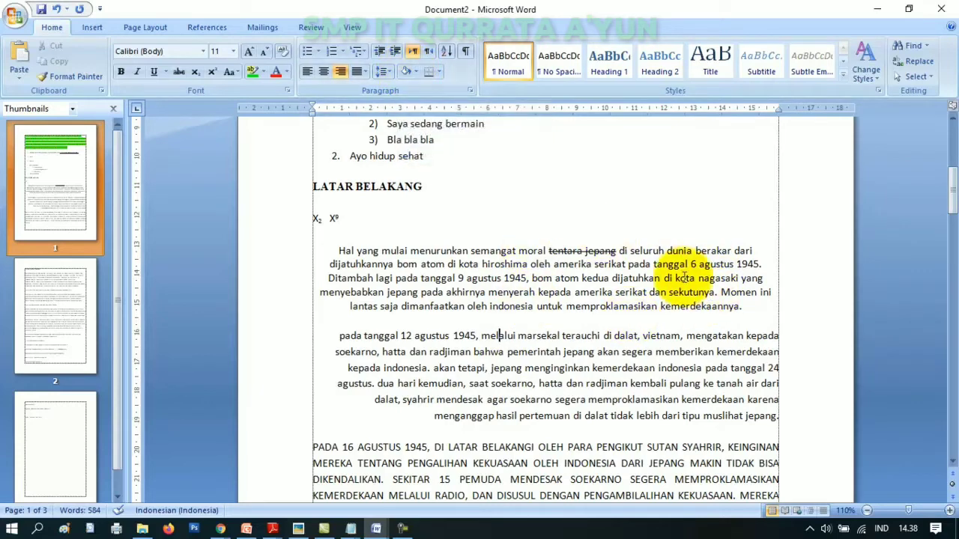
# - Shade the background of the centered paragraph beginning "Hal yang mulai menurunkan" with the standard green color
pyautogui.moveTo(751, 309); pyautogui.dragTo(348, 254)
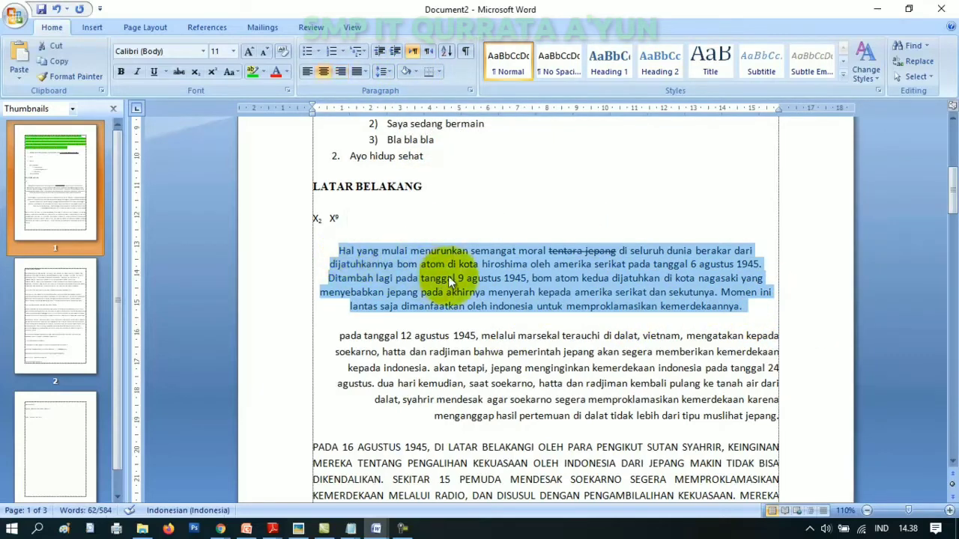
pyautogui.click(416, 72)
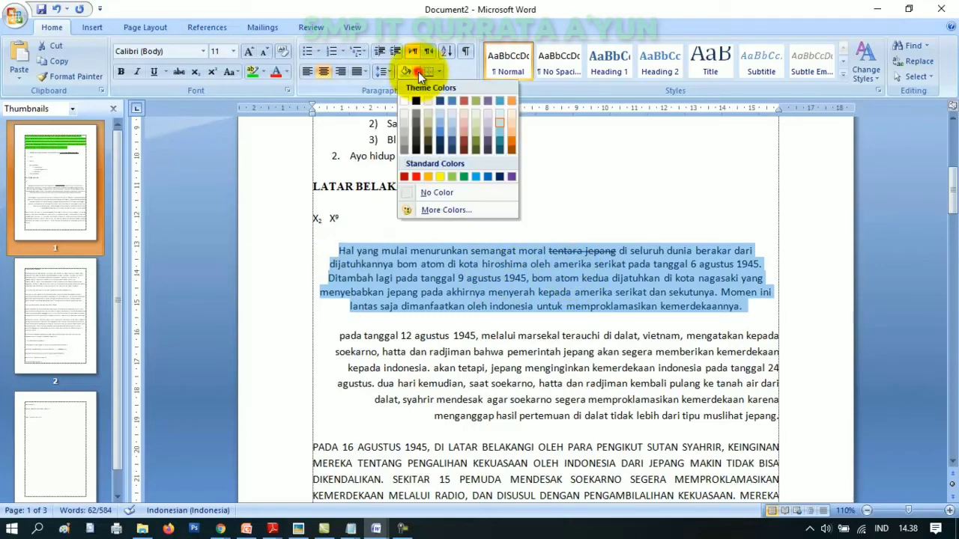
pyautogui.click(467, 176)
pyautogui.click(770, 313)
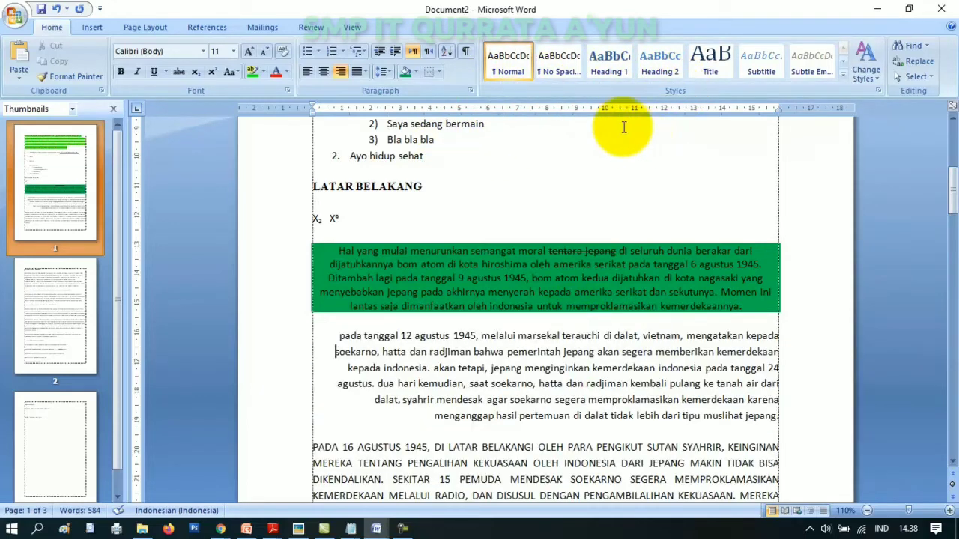
pyautogui.click(878, 82)
pyautogui.moveTo(879, 99)
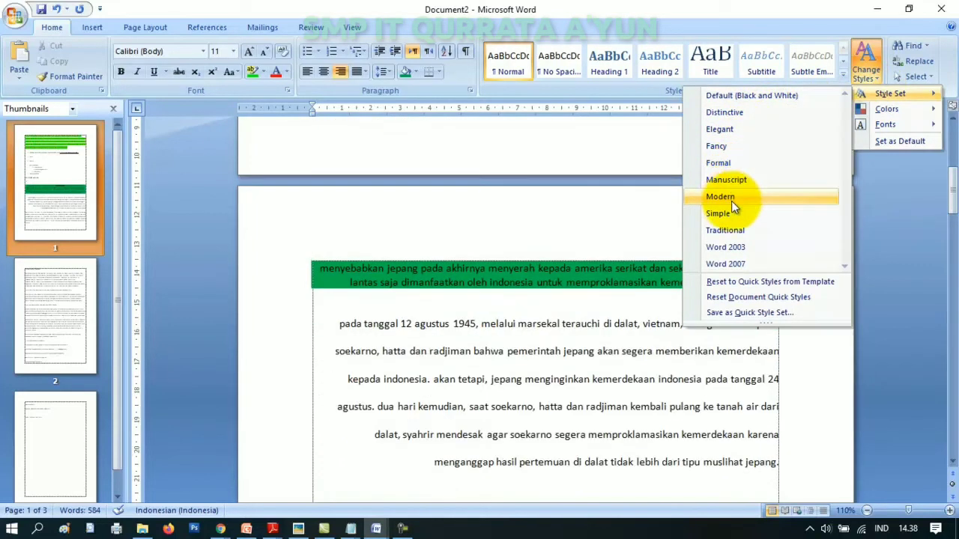
pyautogui.moveTo(891, 125)
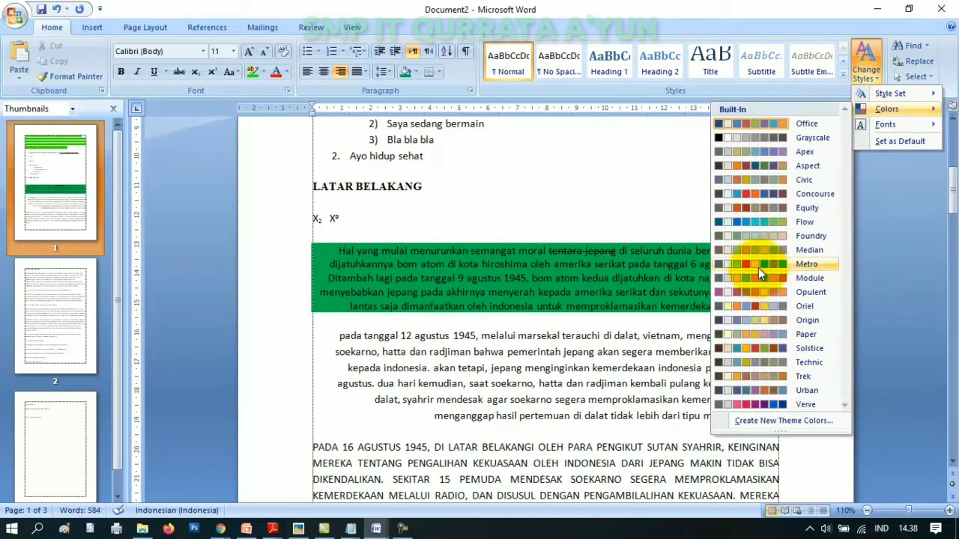
# - Apply the Intense Quote style to the right-aligned paragraph beginning "pada tanggal 12 agustus 1945", and undo it
pyautogui.click(845, 76)
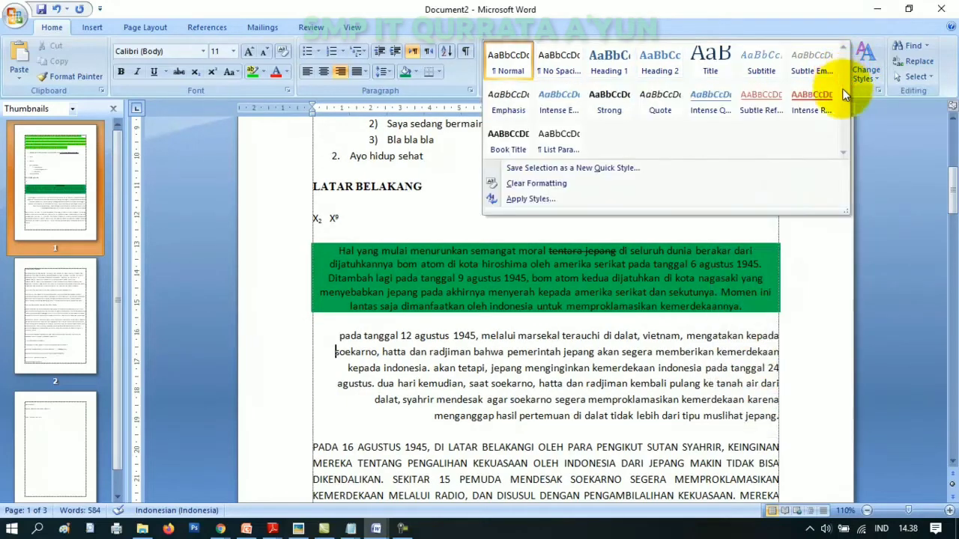
pyautogui.click(708, 110)
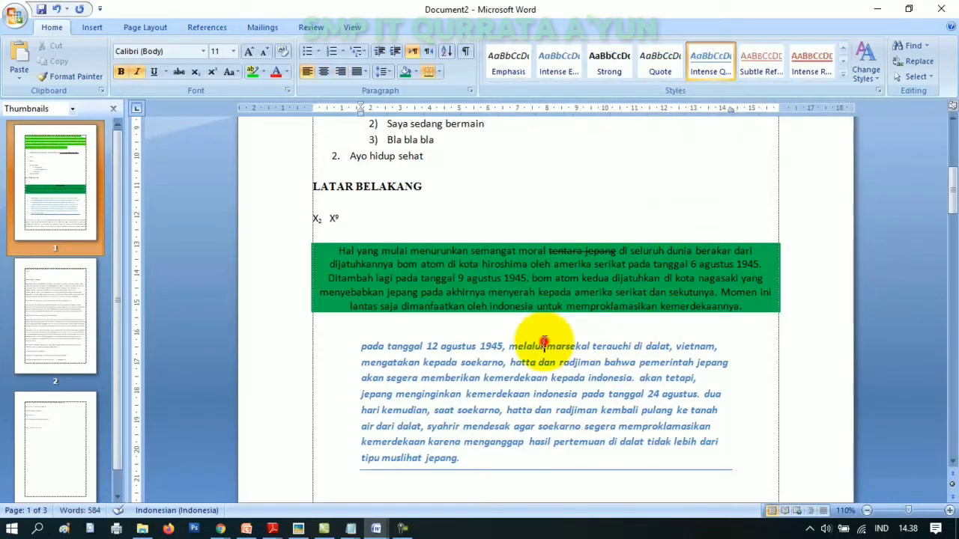
pyautogui.hotkey('ctrl', 'z')
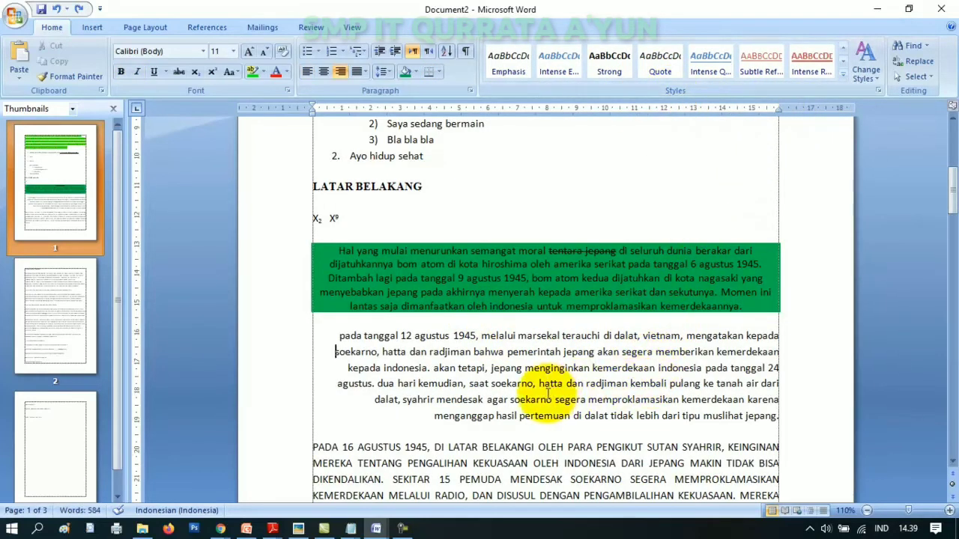
# - Apply the Intense Quote style to the whole uppercase paragraph beginning "PADA 16 AGUSTUS 1945"
pyautogui.scroll(-2, 552, 391)
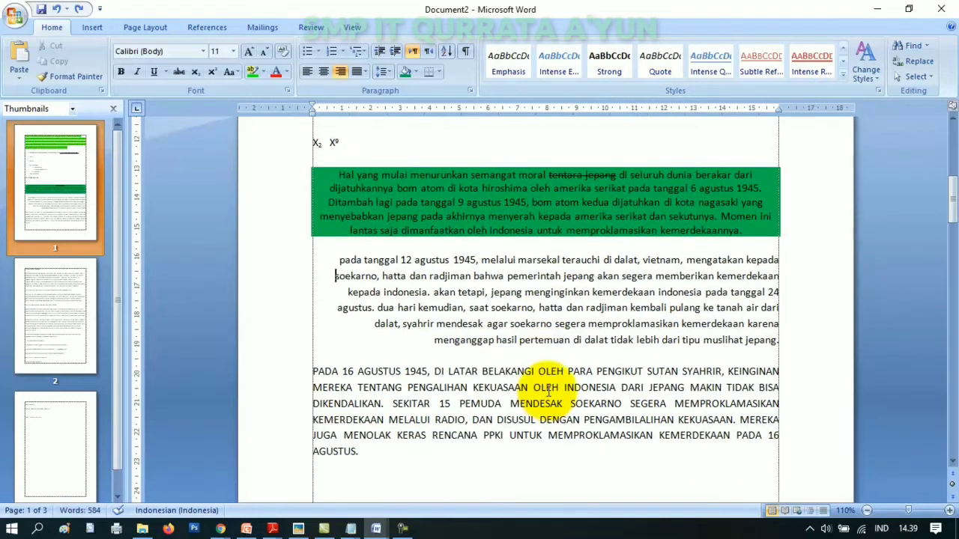
pyautogui.click(379, 453)
pyautogui.moveTo(372, 454); pyautogui.dragTo(313, 369)
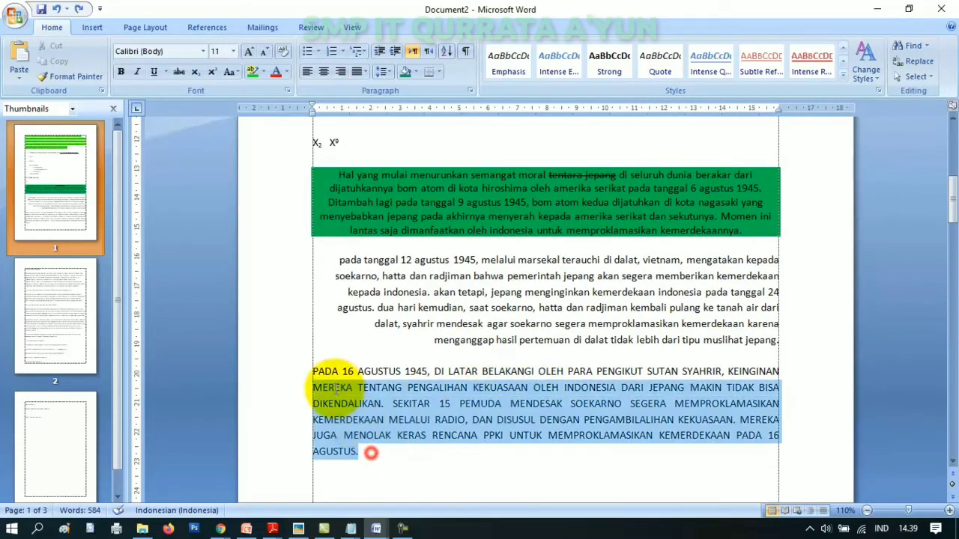
pyautogui.click(611, 470)
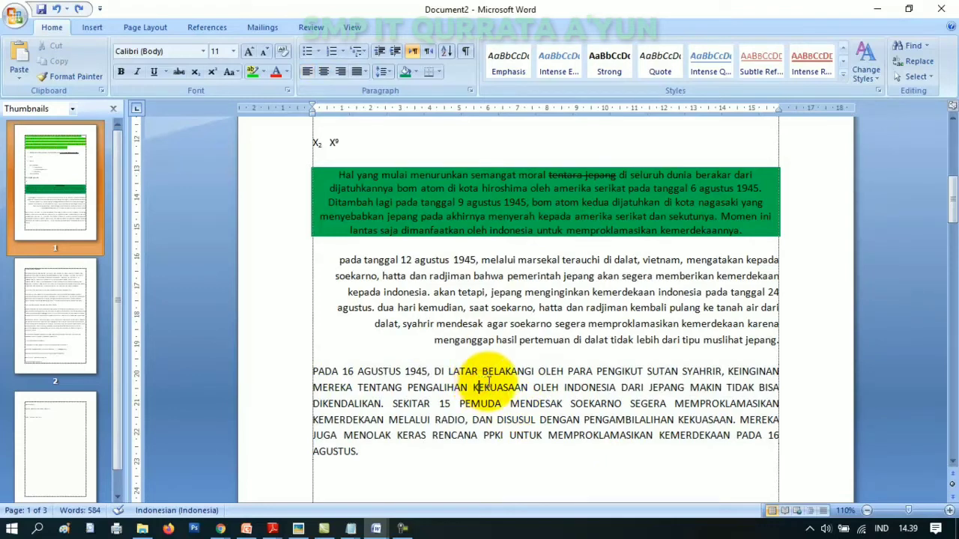
pyautogui.click(844, 73)
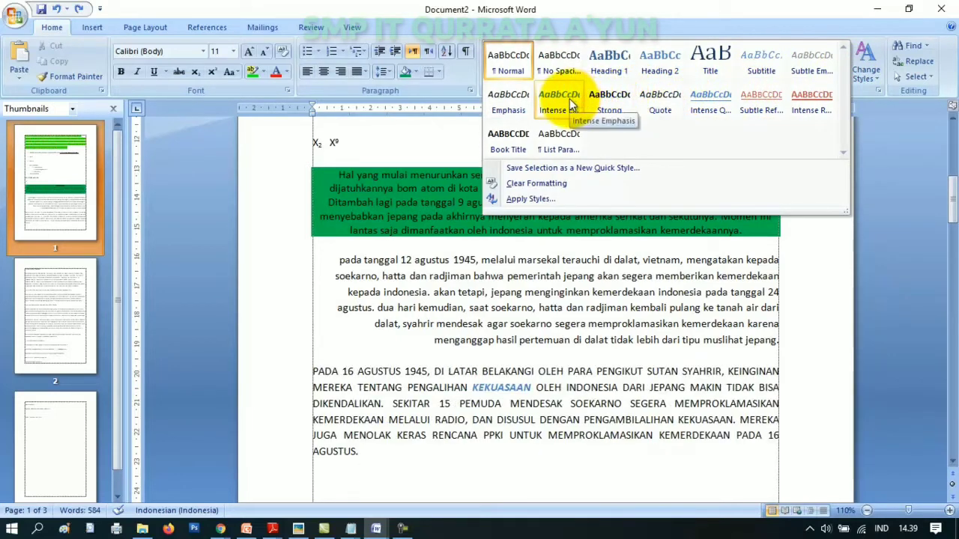
pyautogui.click(710, 97)
pyautogui.scroll(-2, 605, 410)
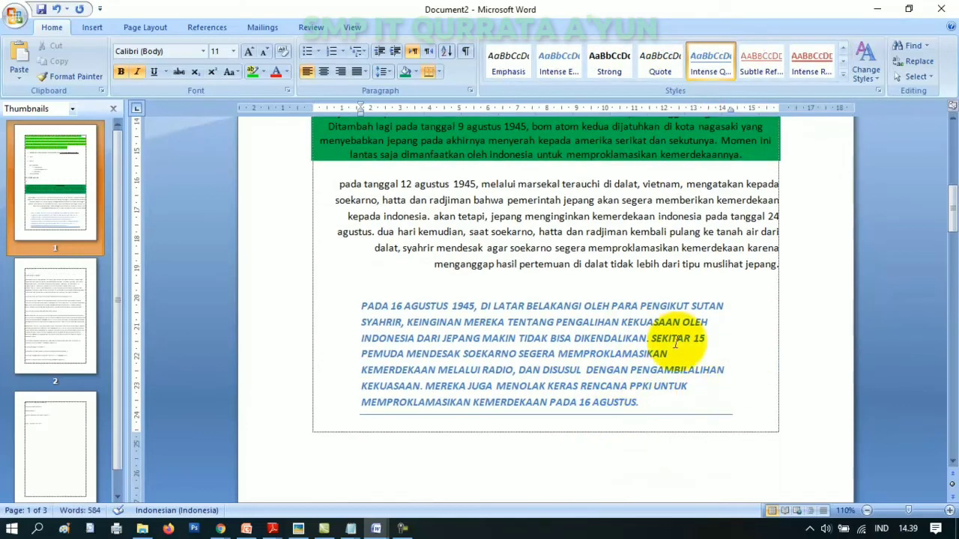
pyautogui.scroll(4, 573, 267)
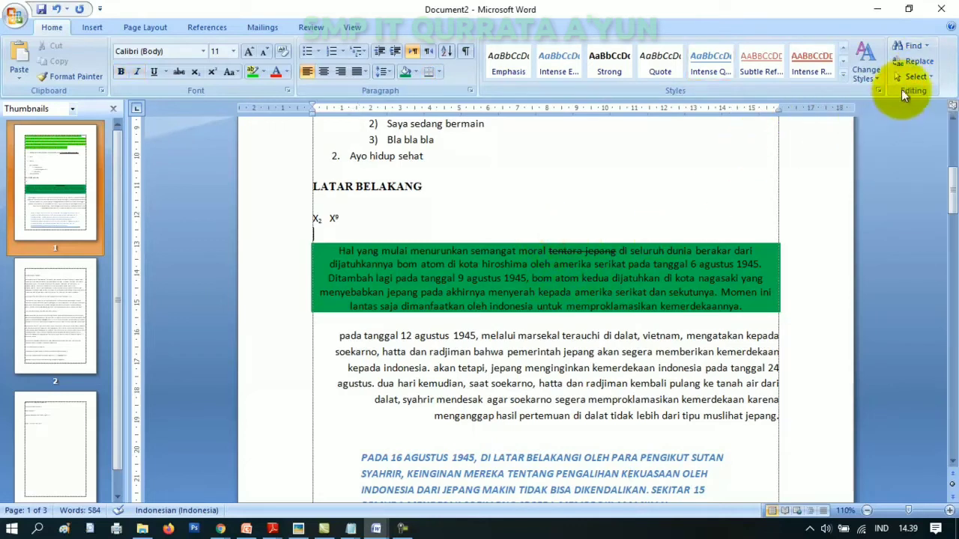
pyautogui.moveTo(437, 190); pyautogui.dragTo(316, 186)
pyautogui.click(448, 182)
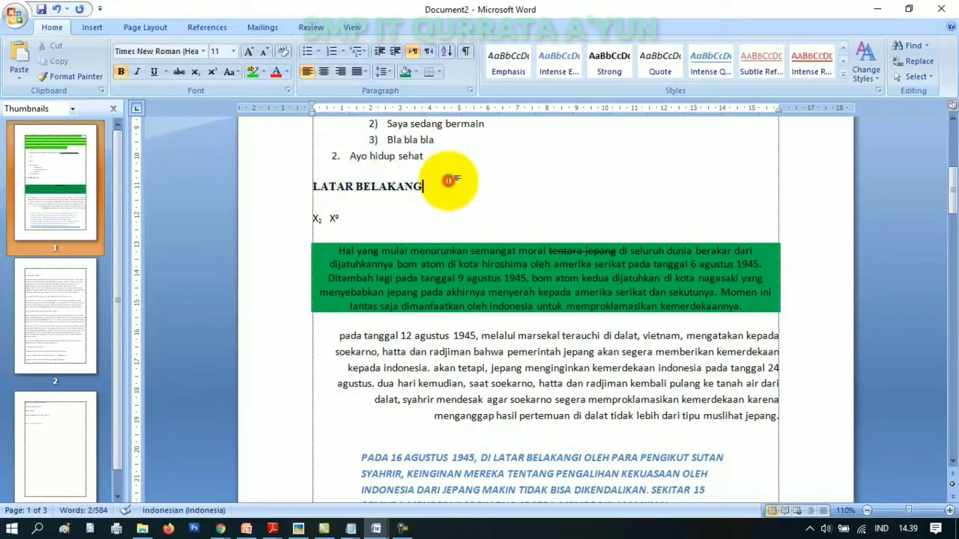
pyautogui.moveTo(448, 182); pyautogui.dragTo(341, 189)
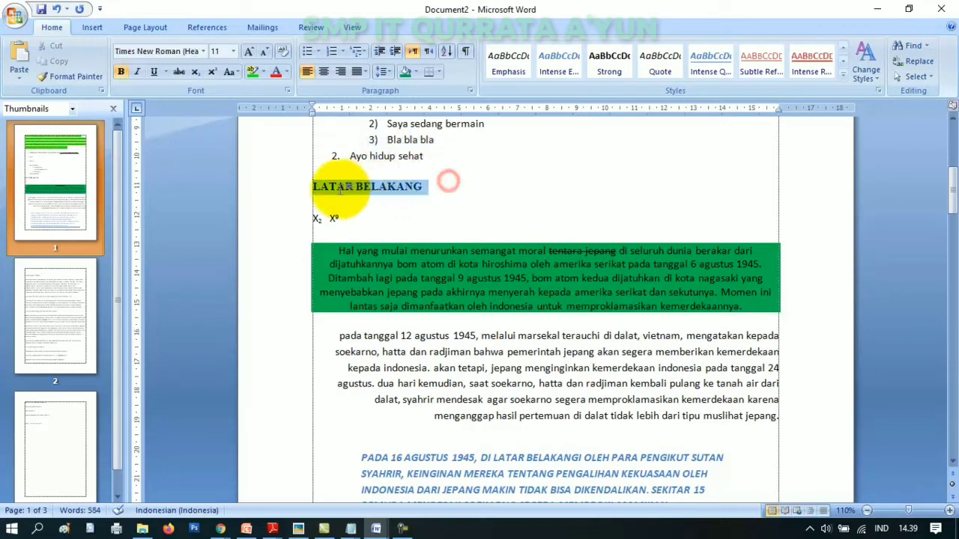
pyautogui.click(428, 183)
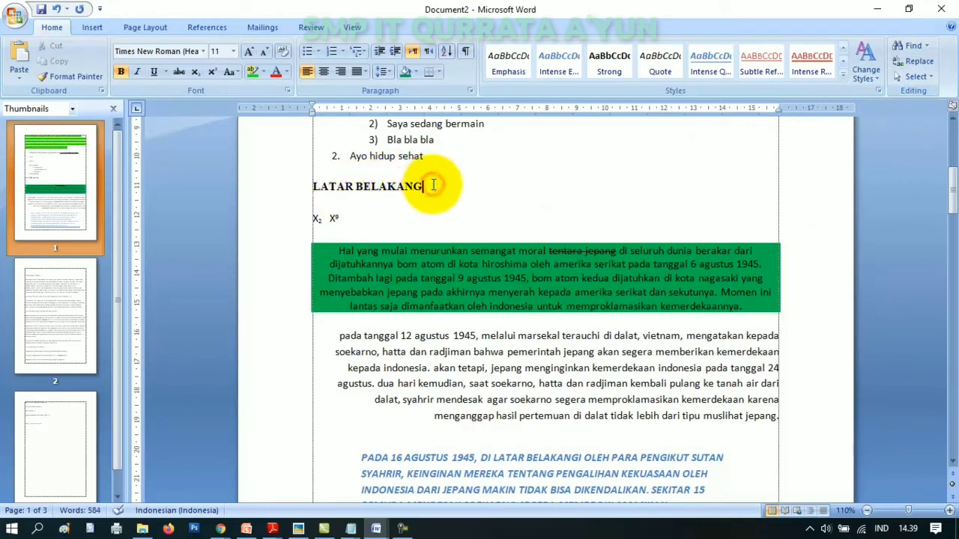
pyautogui.moveTo(433, 184); pyautogui.dragTo(365, 193)
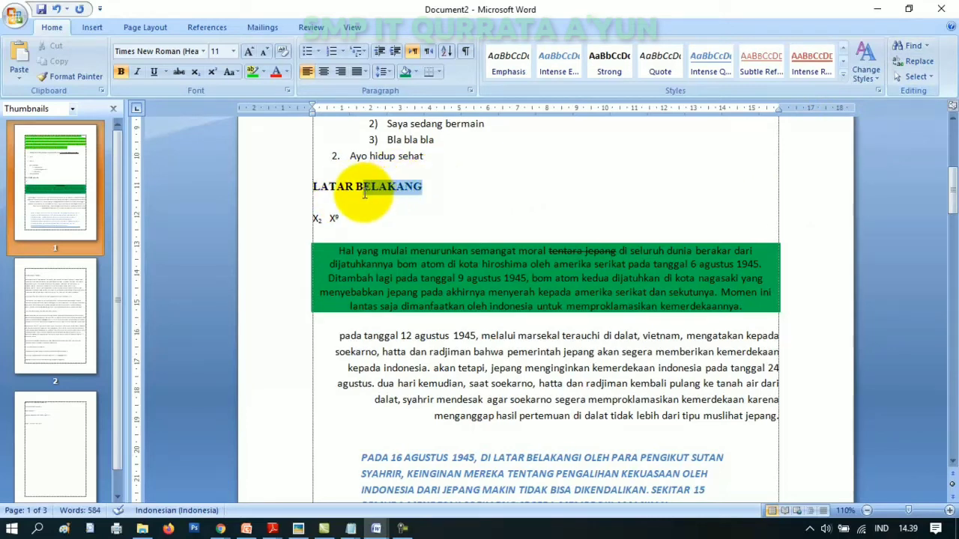
pyautogui.click(442, 199)
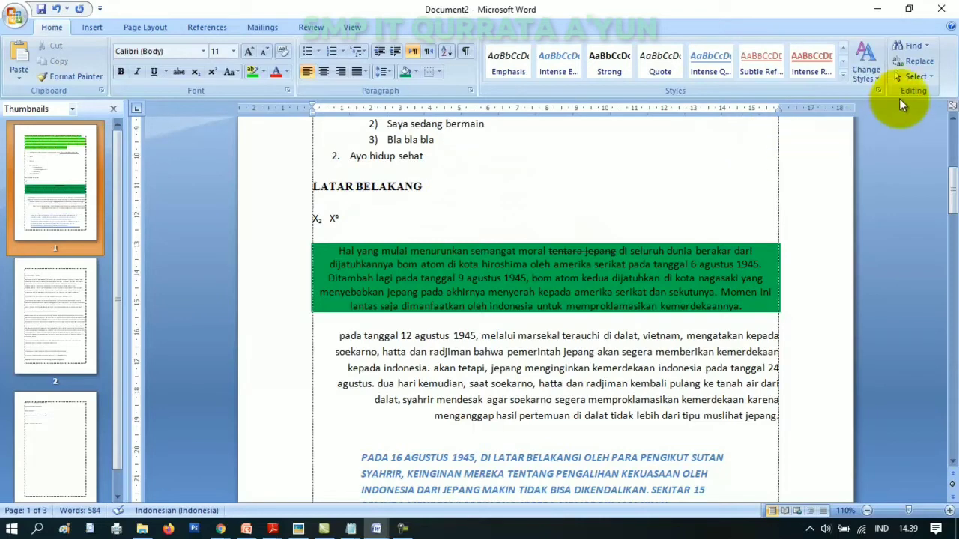
# - Open Find and Replace and try to replace "belakang" with "belalang"
pyautogui.click(920, 62)
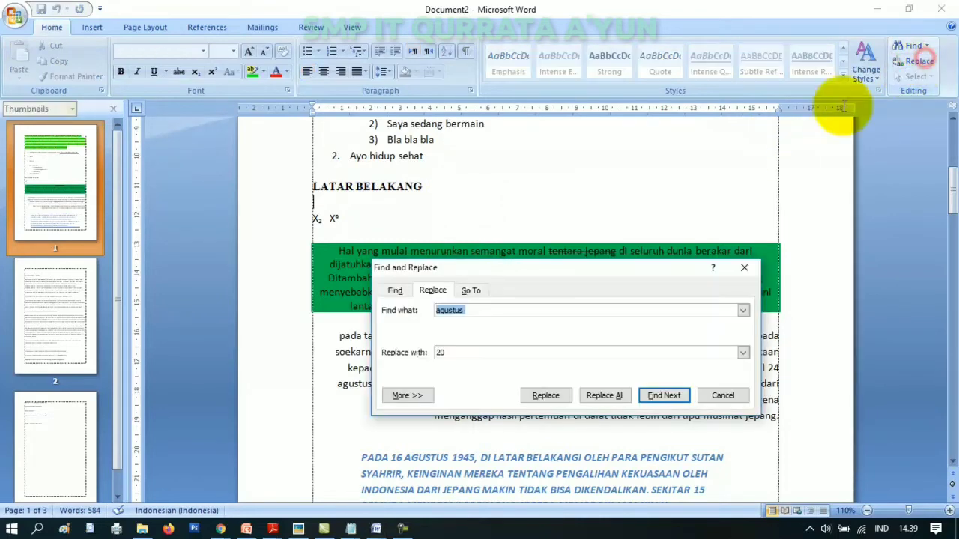
pyautogui.moveTo(487, 308); pyautogui.dragTo(407, 318)
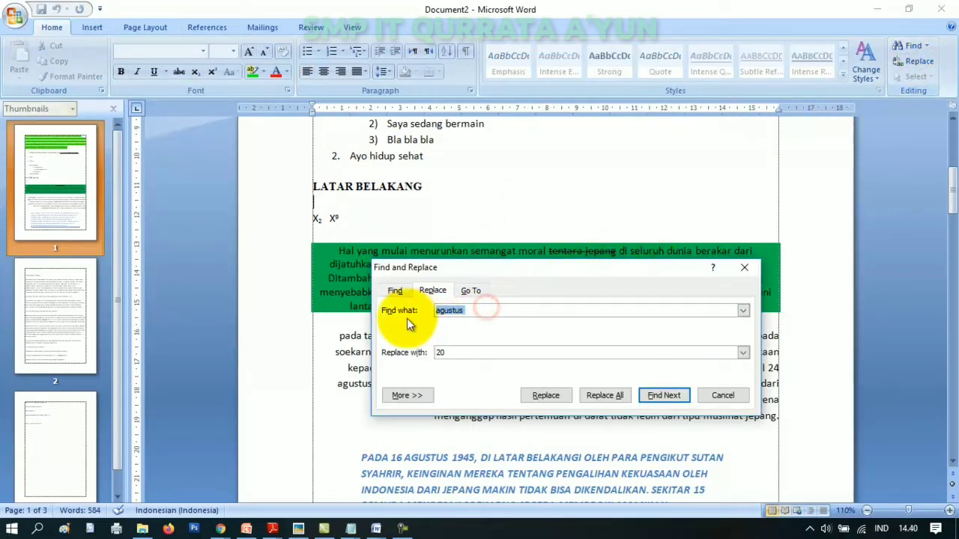
pyautogui.write('belakang')
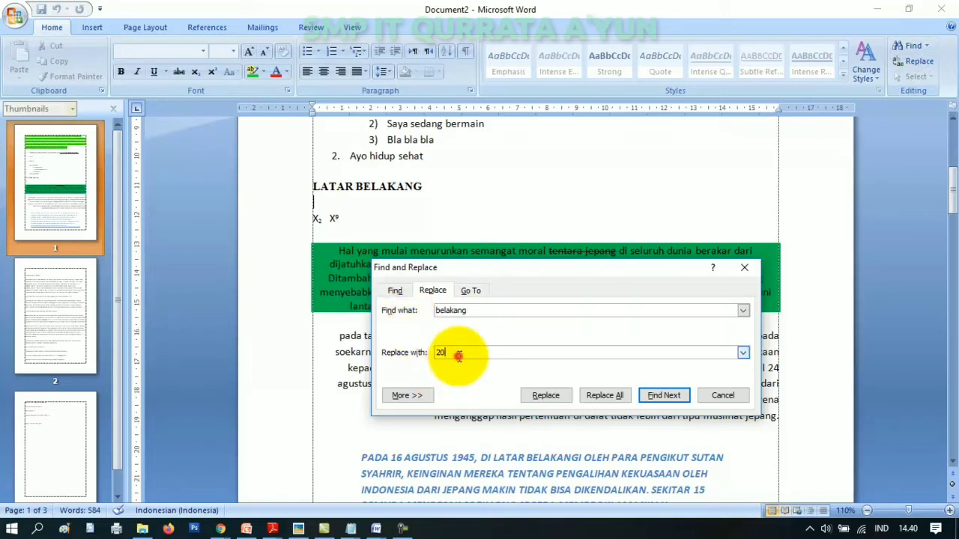
pyautogui.moveTo(457, 354); pyautogui.dragTo(434, 355)
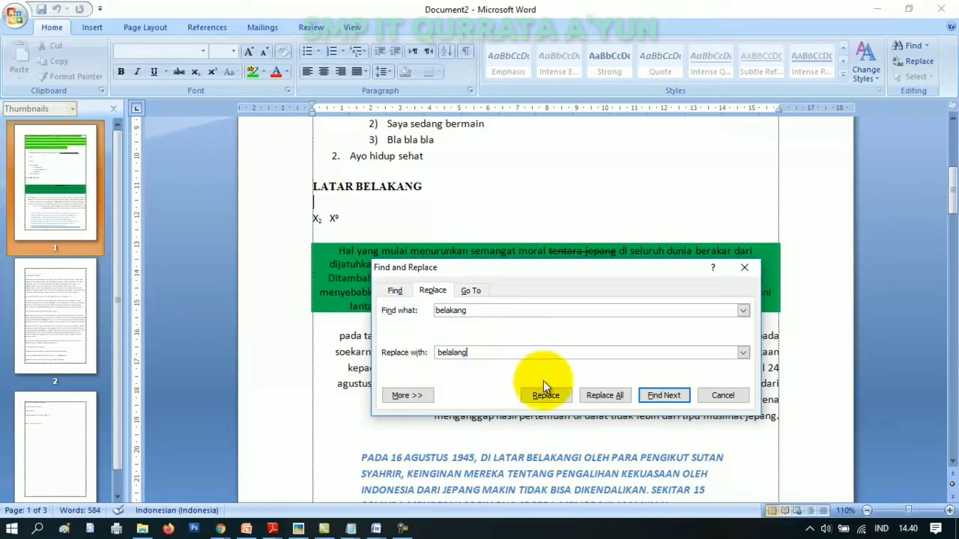
pyautogui.click(555, 397)
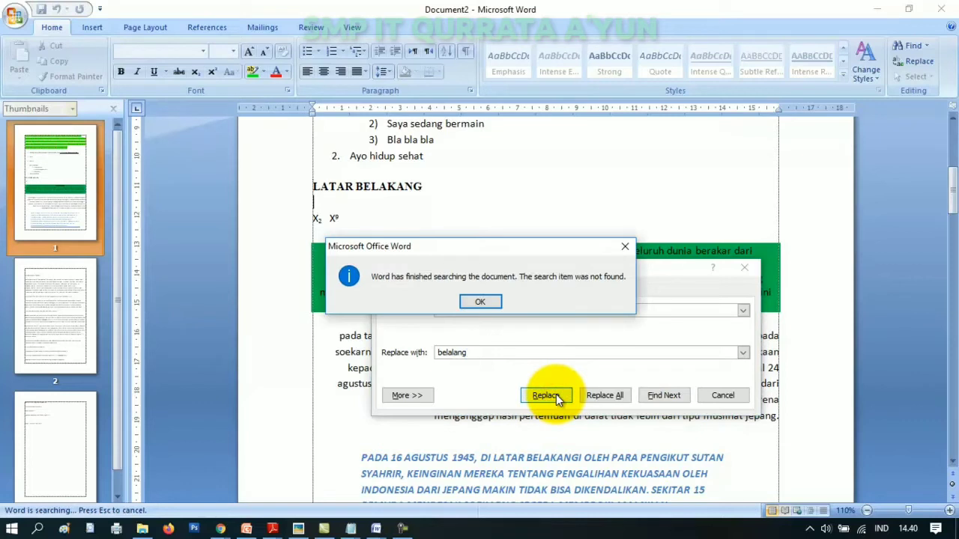
pyautogui.click(621, 246)
# - Set the search text to BELAKANG and replace its occurrence in the blue "PADA 16 AGUSTUS 1945" paragraph with "belalang"
pyautogui.doubleClick(457, 310)
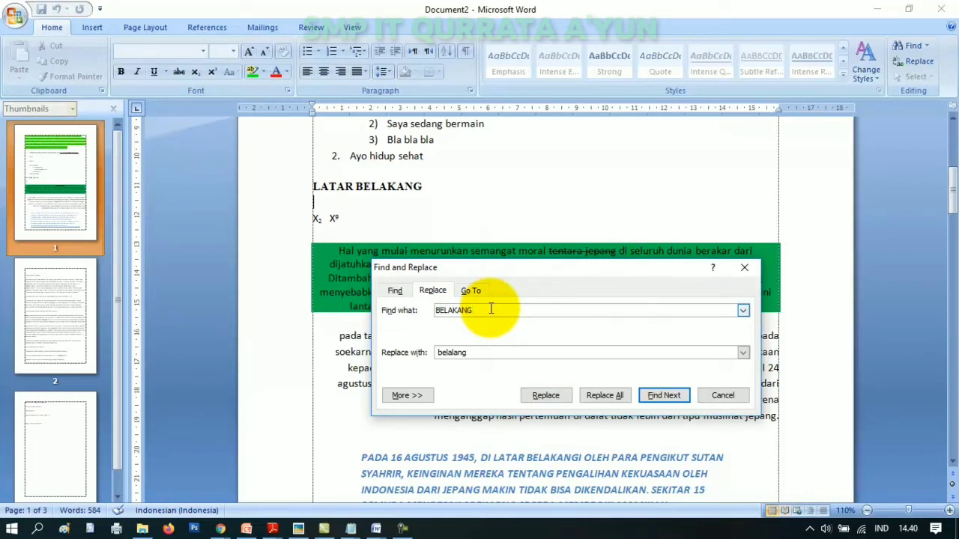
pyautogui.write('BELAKANG')
pyautogui.click(564, 398)
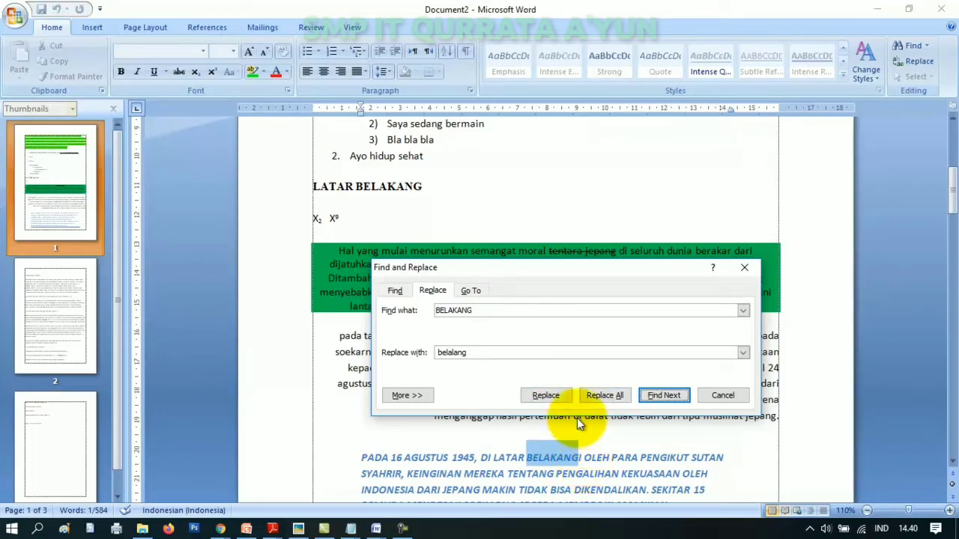
pyautogui.moveTo(582, 267); pyautogui.dragTo(597, 156)
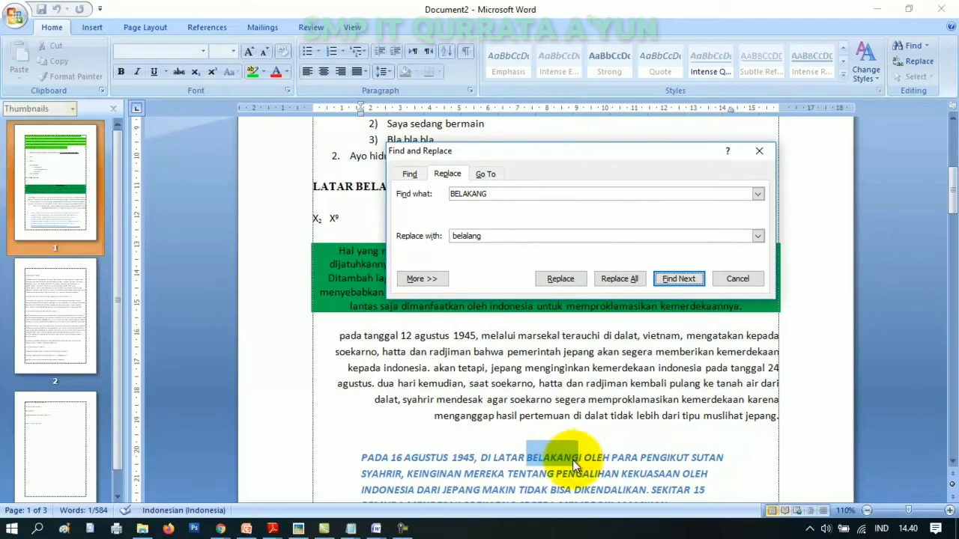
pyautogui.click(560, 280)
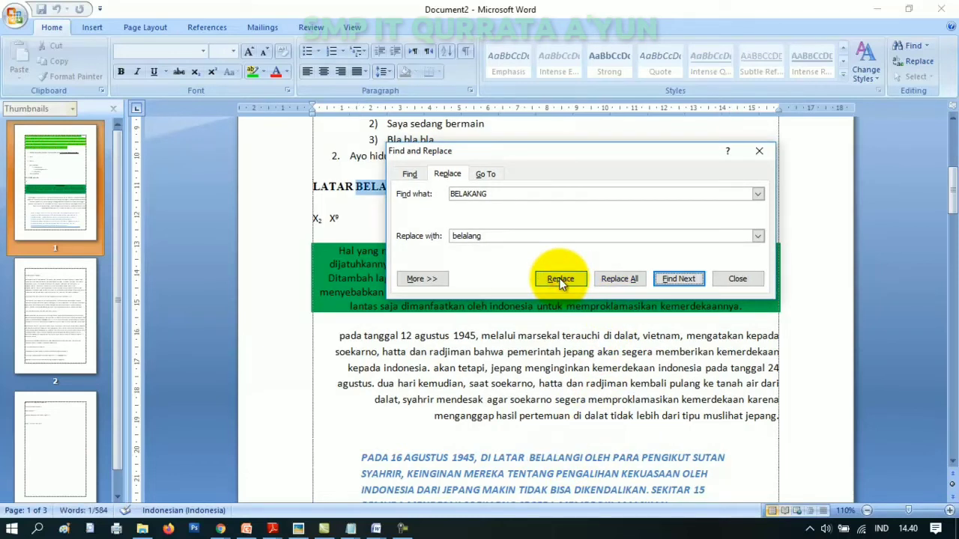
# - Undo the word replacement in the blue "PADA 16 AGUSTUS 1945" paragraph, keeping Find and Replace open
pyautogui.click(536, 457)
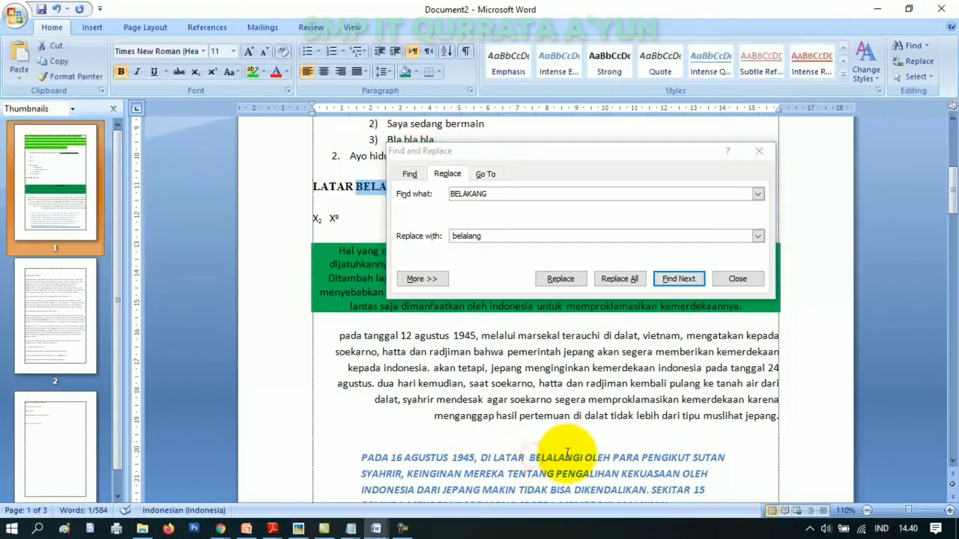
pyautogui.moveTo(579, 454); pyautogui.dragTo(532, 453)
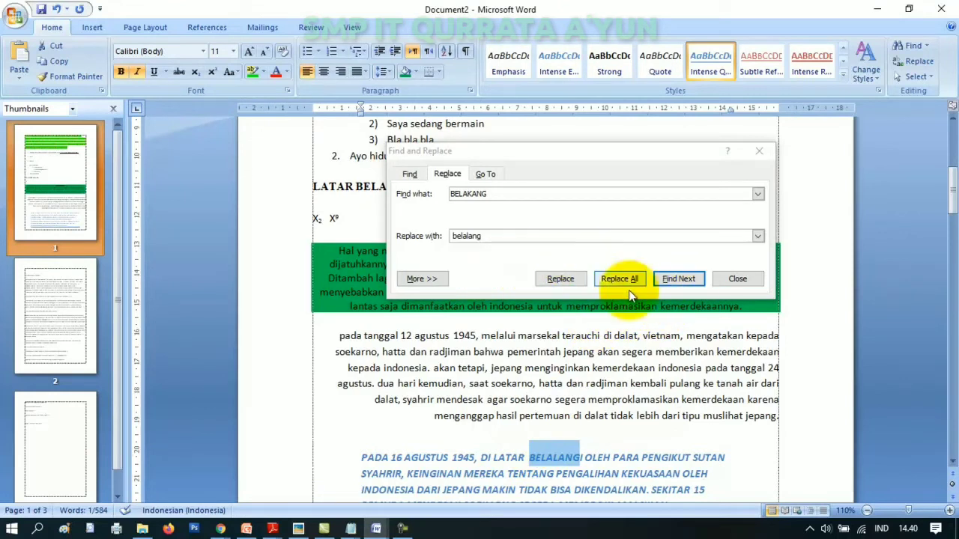
pyautogui.hotkey('ctrl', 'z')
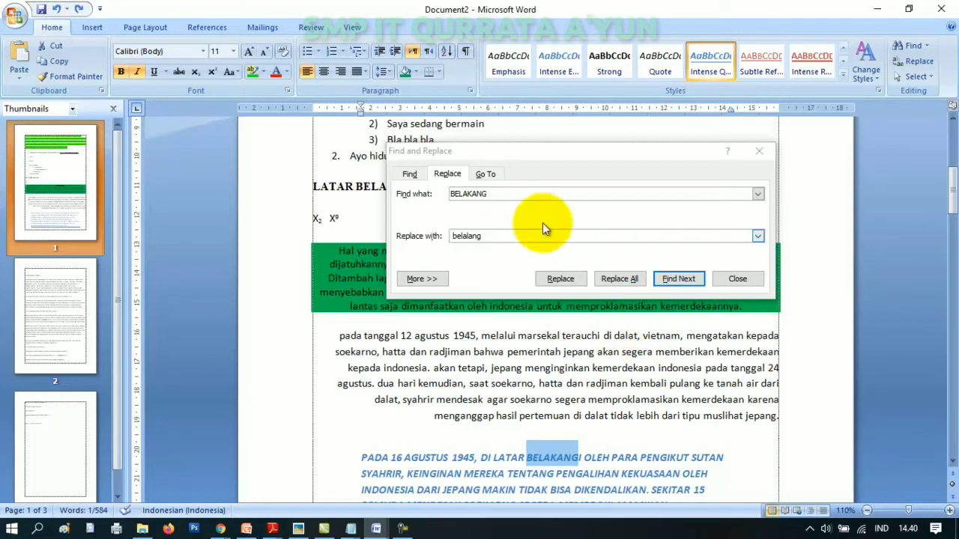
# - Change the search text to BELAKANGI and try to replace it with "belalang IJO", without continuing the search from the beginning
pyautogui.click(498, 195)
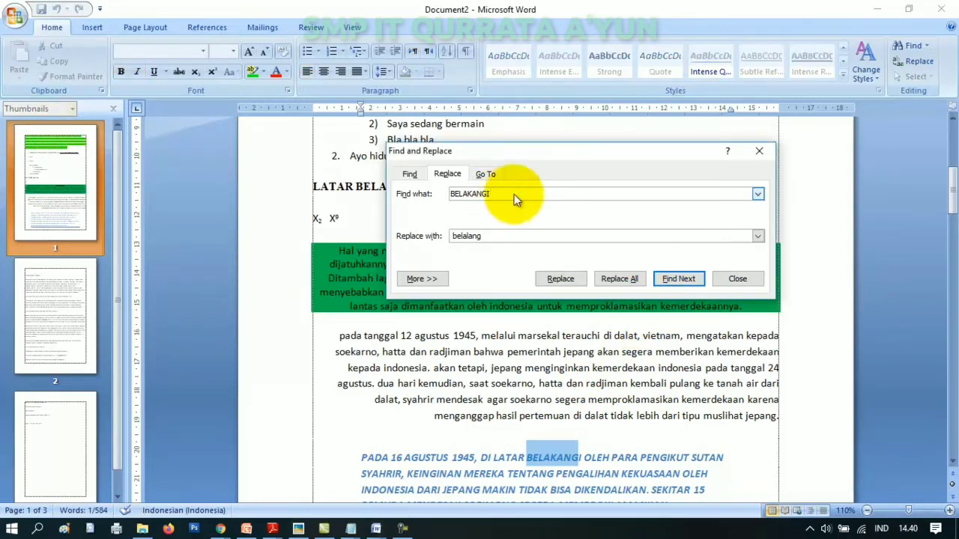
pyautogui.moveTo(503, 235); pyautogui.dragTo(452, 235)
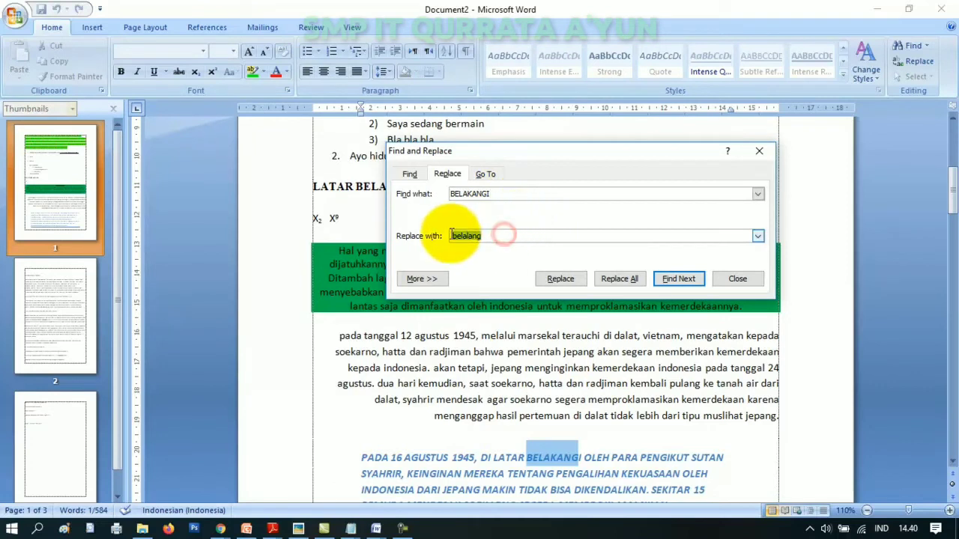
pyautogui.click(490, 237)
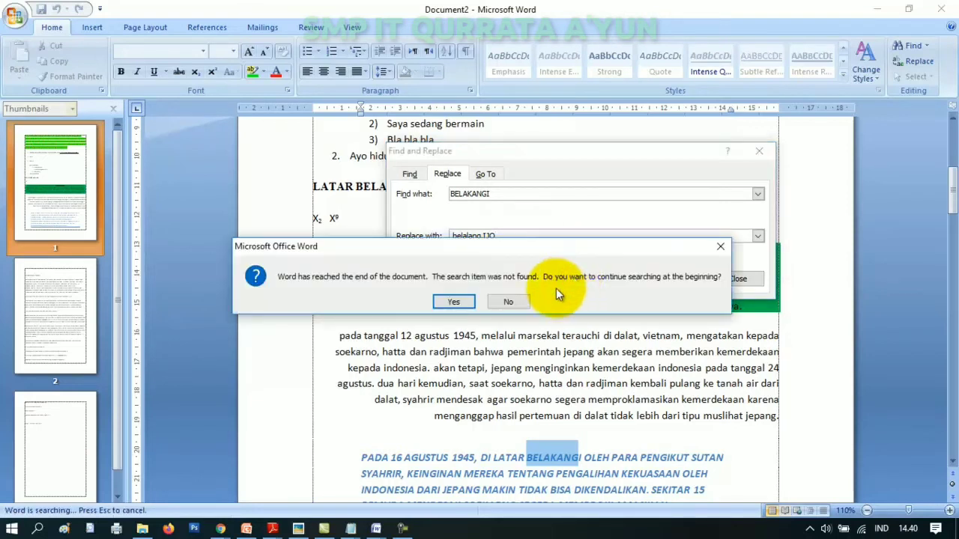
pyautogui.click(722, 248)
# - Set the replacement text to "belalang", continue the search from the document's beginning and replace BELAKANGI in the blue paragraph
pyautogui.moveTo(514, 237); pyautogui.dragTo(483, 236)
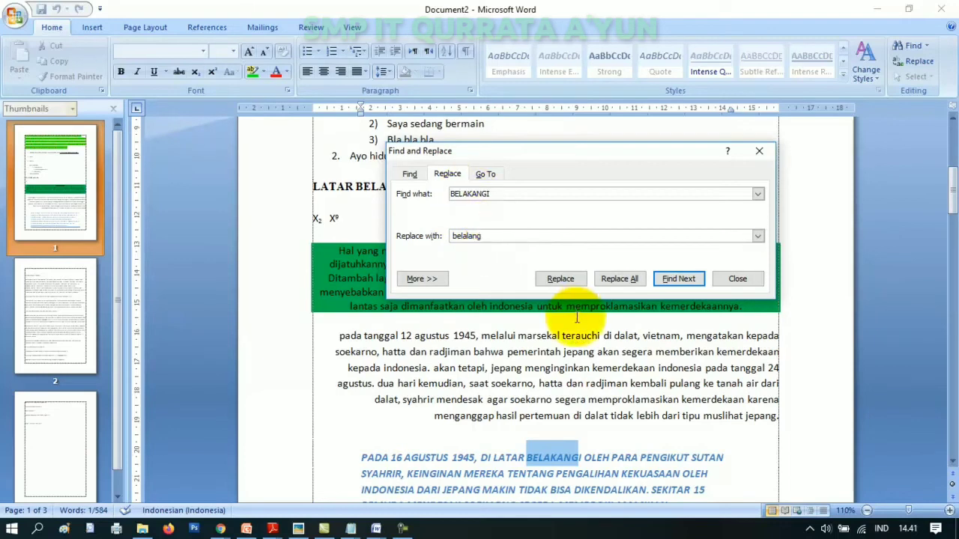
pyautogui.click(563, 280)
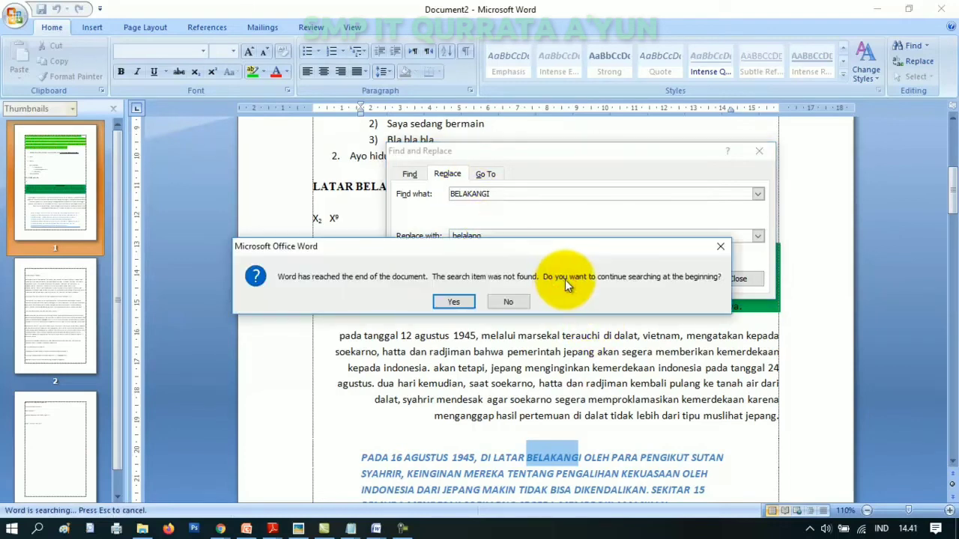
pyautogui.click(465, 302)
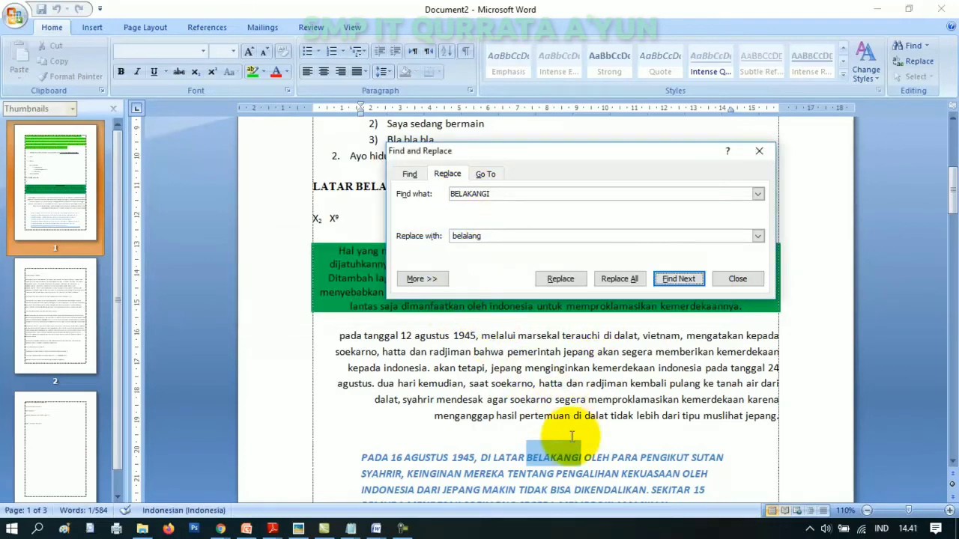
pyautogui.click(561, 279)
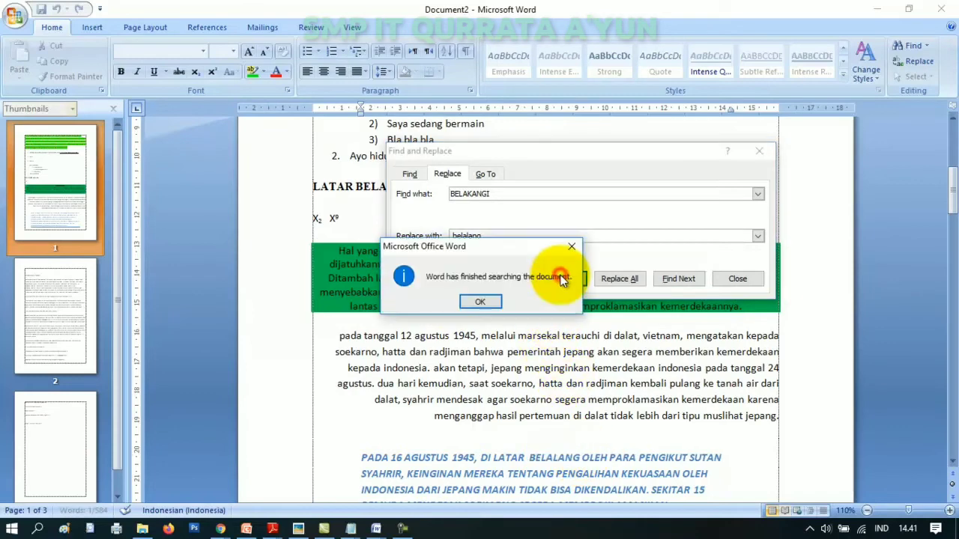
# - Acknowledge the finished search, uncover the replaced word in the blue paragraph, and close Find and Replace
pyautogui.click(478, 302)
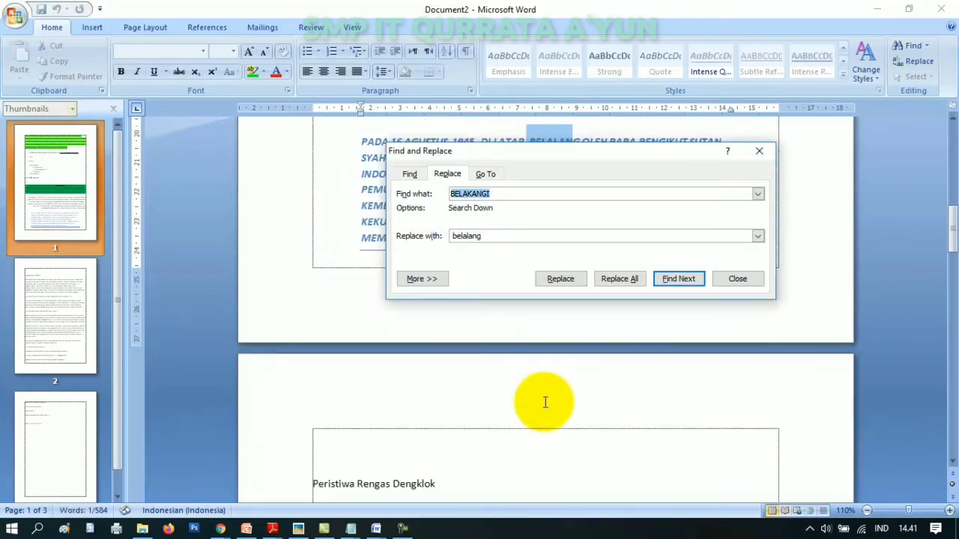
pyautogui.moveTo(662, 160); pyautogui.dragTo(657, 290)
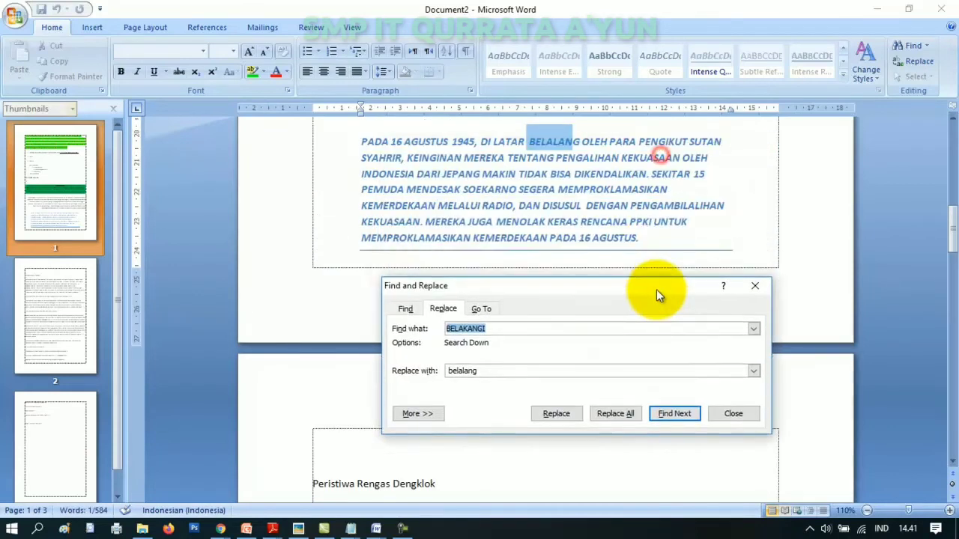
pyautogui.click(570, 143)
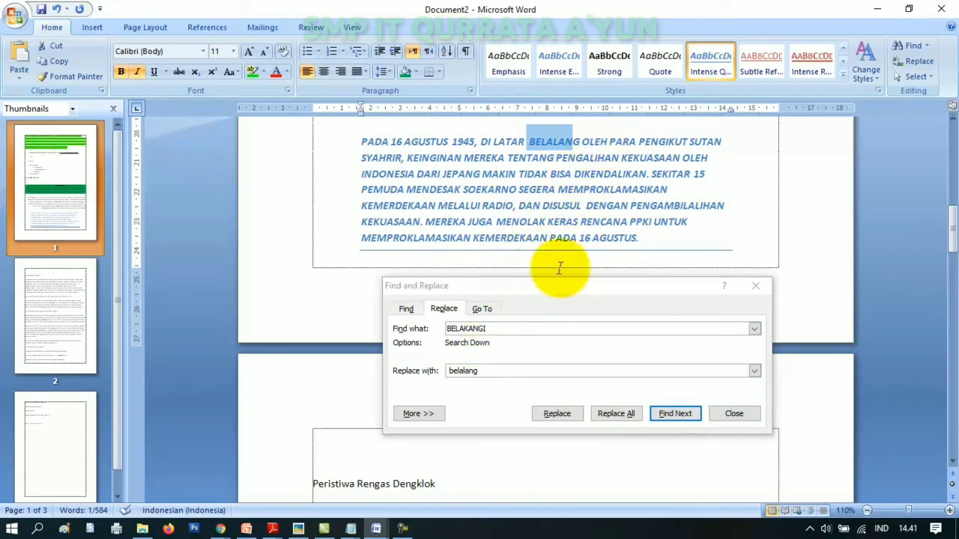
pyautogui.click(552, 326)
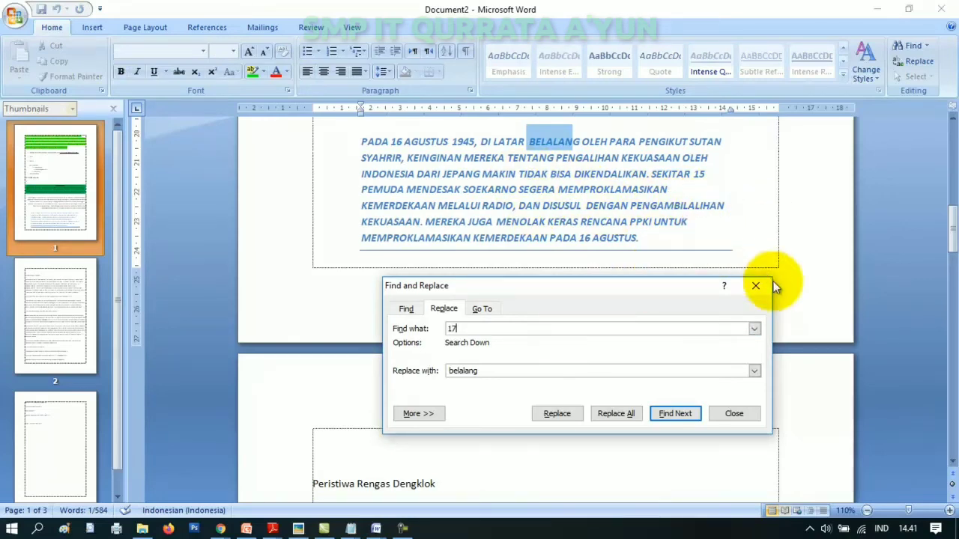
pyautogui.click(753, 288)
# - Reopen the replace function with 1945 as the search text and 2020 as the replacement text
pyautogui.scroll(6, 712, 262)
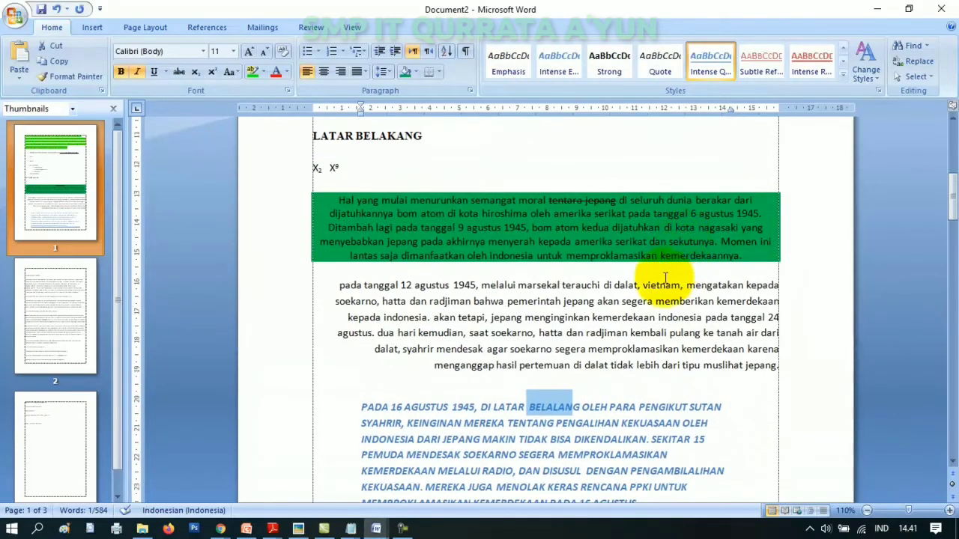
pyautogui.scroll(3, 579, 341)
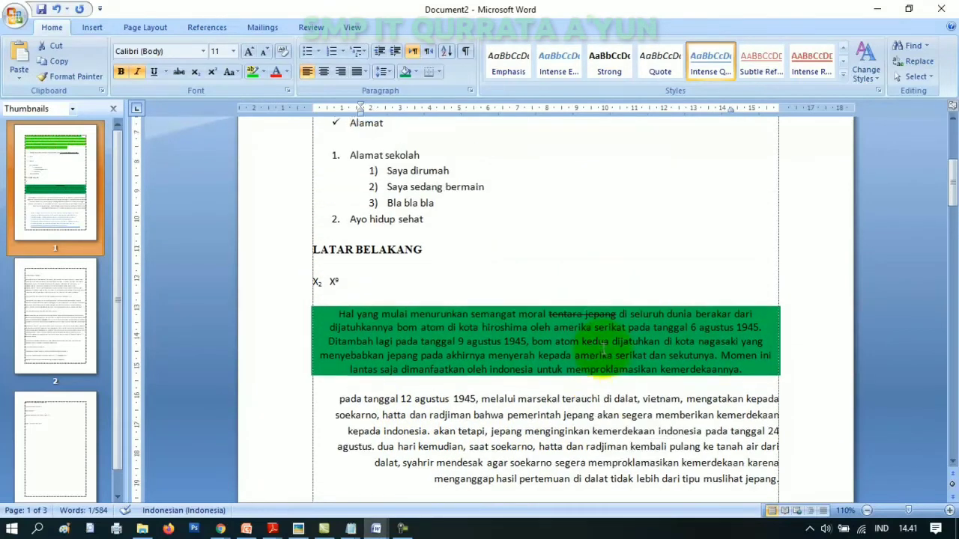
pyautogui.scroll(-1, 514, 387)
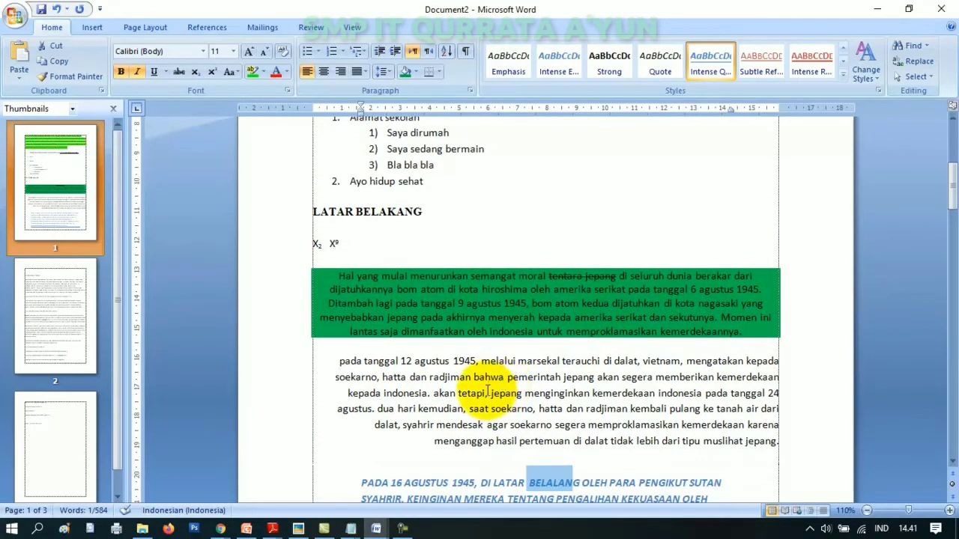
pyautogui.scroll(-1, 514, 374)
pyautogui.scroll(-1, 472, 319)
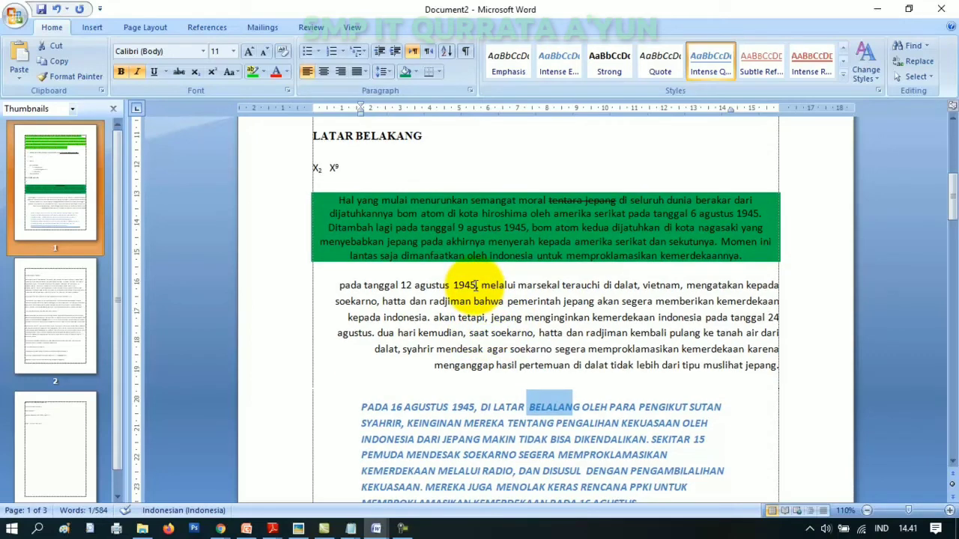
pyautogui.hotkey('ctrl', 'f')
pyautogui.moveTo(473, 84); pyautogui.dragTo(533, 86)
pyautogui.click(414, 108)
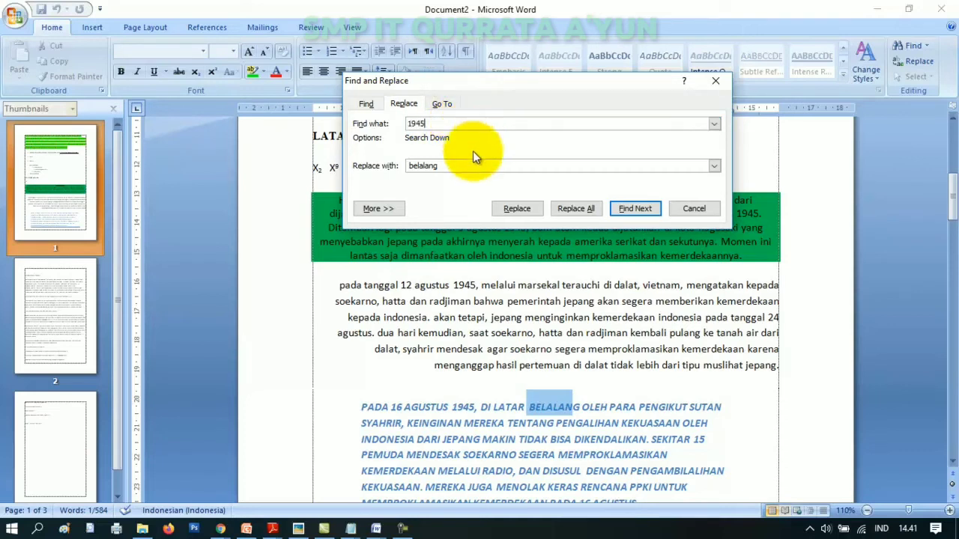
pyautogui.moveTo(456, 165); pyautogui.dragTo(394, 168)
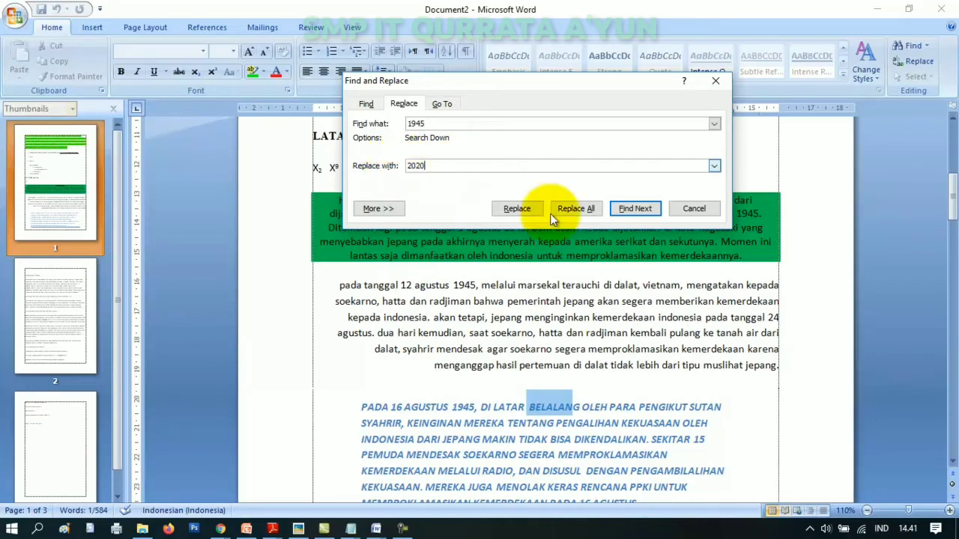
# - Extend the search to the rest of the document and replace the single 1945 before "MEREKA MENCULIK" with 2020
pyautogui.click(525, 211)
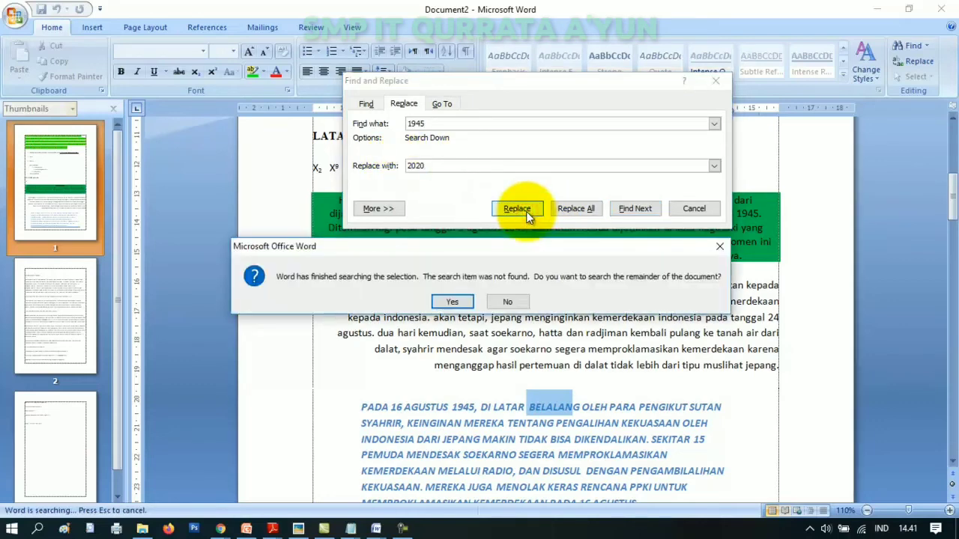
pyautogui.click(460, 299)
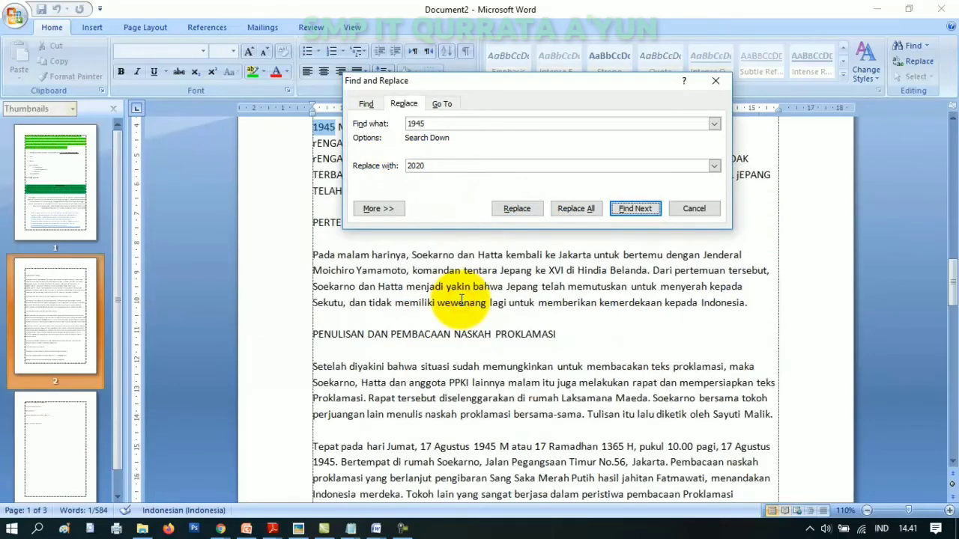
pyautogui.moveTo(493, 87); pyautogui.dragTo(467, 211)
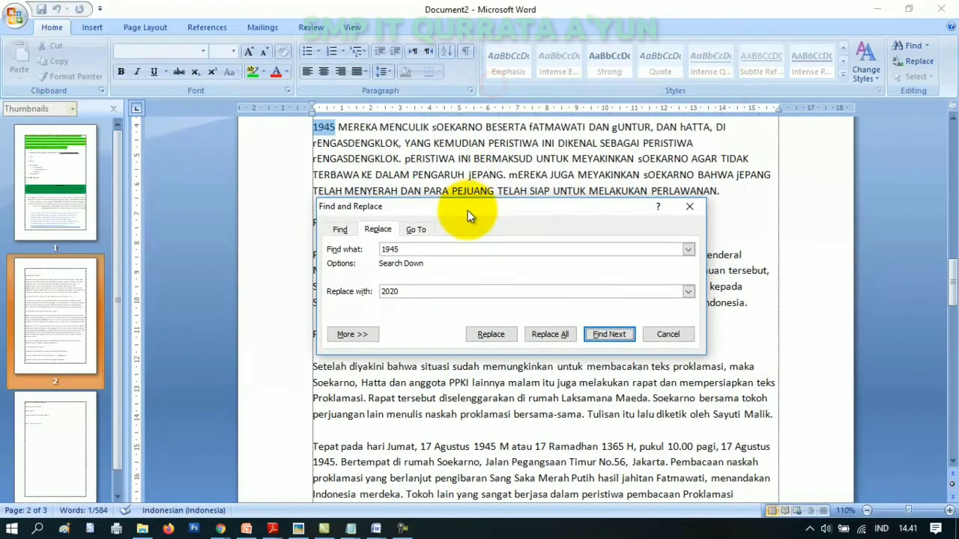
pyautogui.click(484, 334)
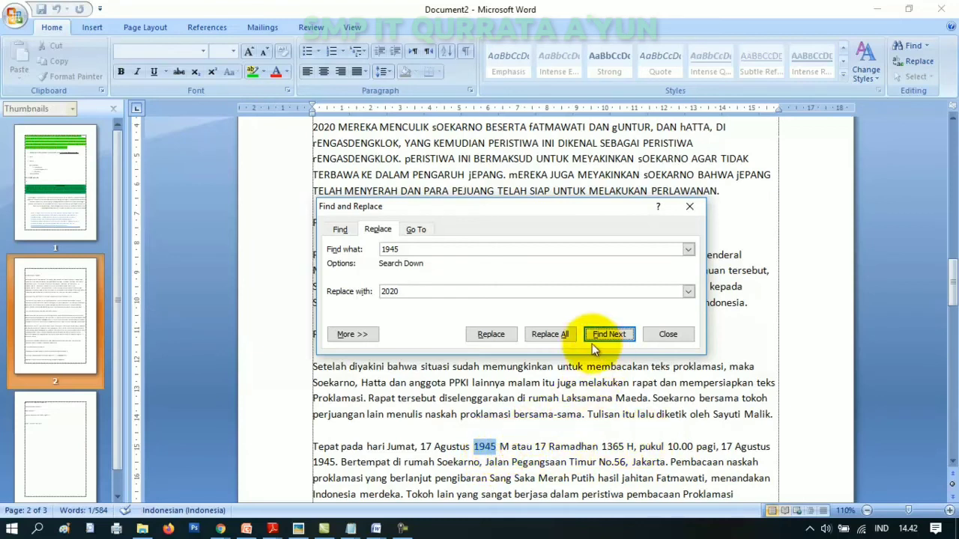
# - Replace all remaining occurrences of 1945 in the document with 2020 and close Find and Replace
pyautogui.click(554, 336)
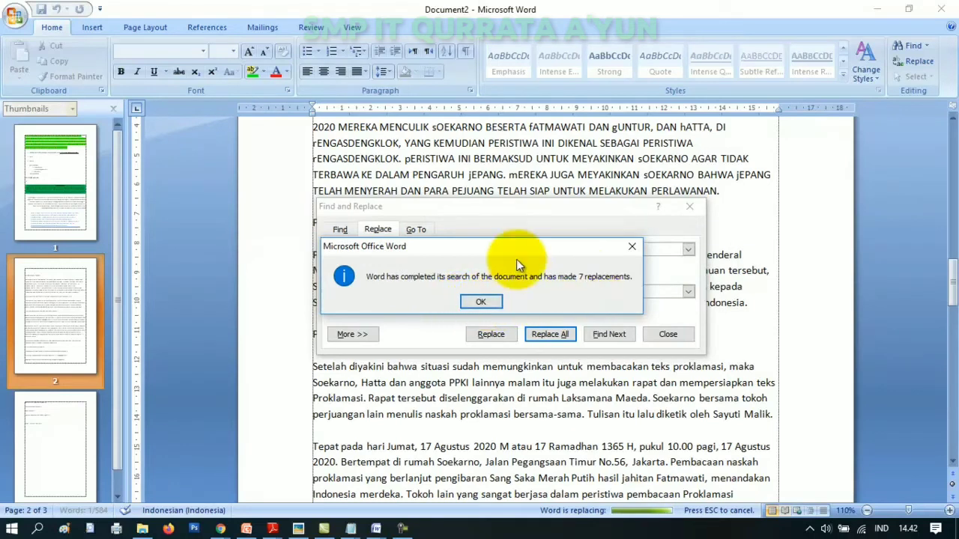
pyautogui.click(487, 299)
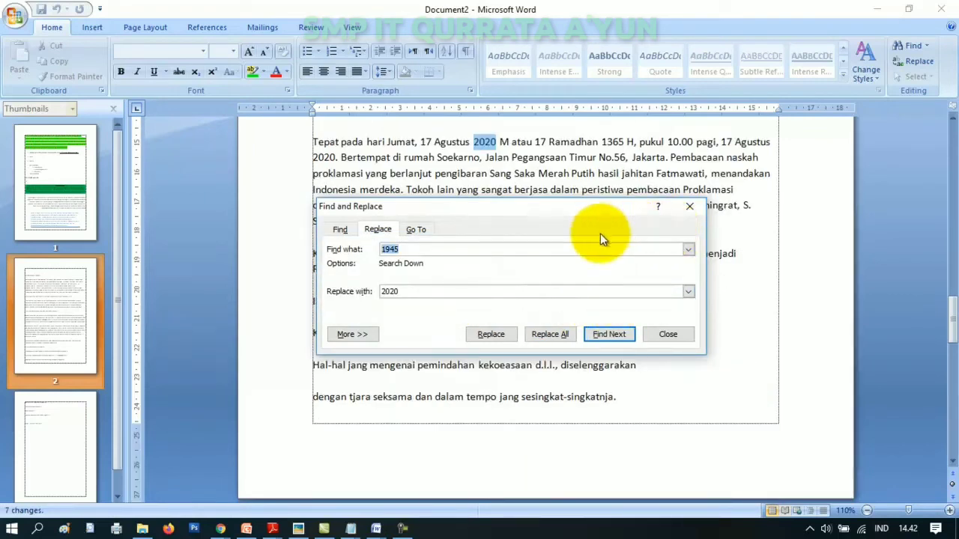
pyautogui.click(667, 334)
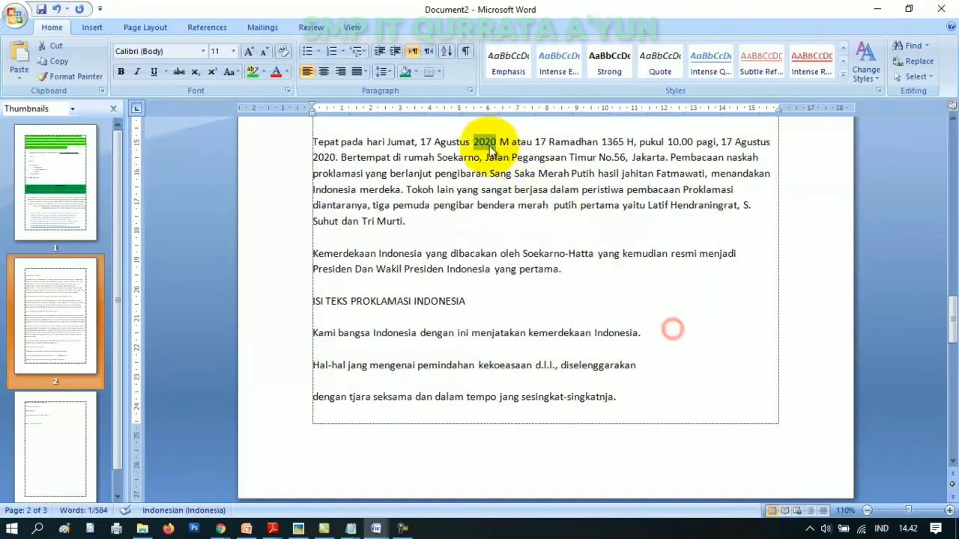
# - Check the replaced years throughout the document, from the "17 Agustus" paragraph to the green, right-aligned and blue paragraphs and the last page
pyautogui.scroll(4, 502, 209)
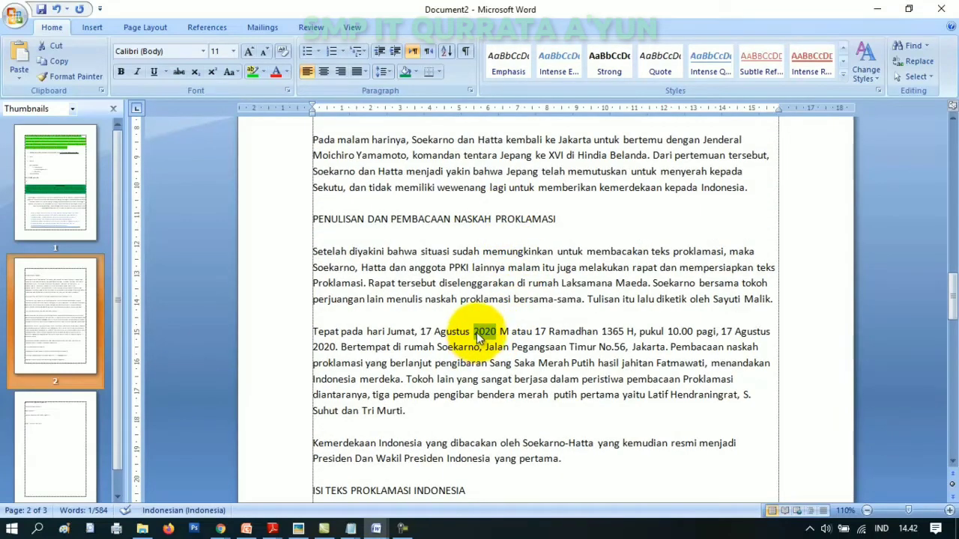
pyautogui.click(471, 332)
pyautogui.moveTo(469, 329); pyautogui.dragTo(496, 331)
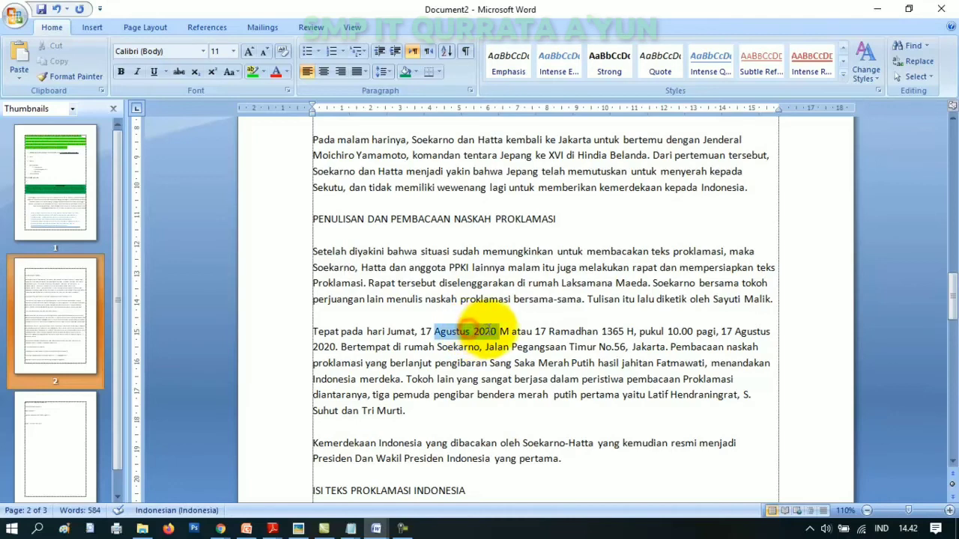
pyautogui.scroll(5, 505, 345)
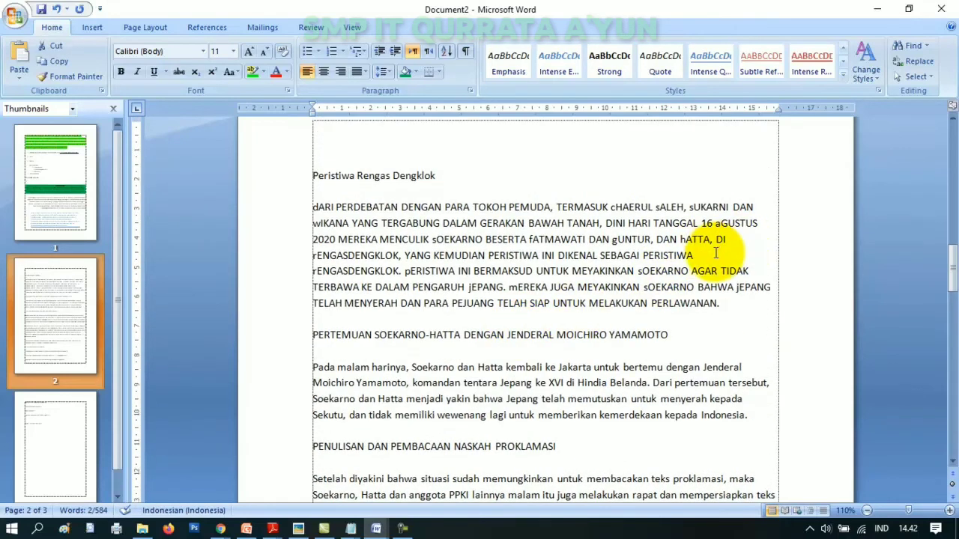
pyautogui.scroll(8, 574, 303)
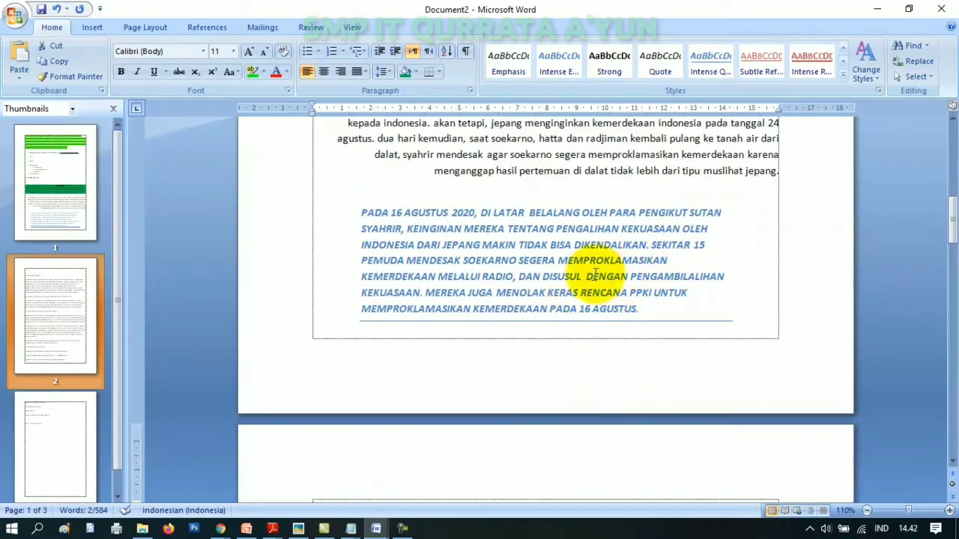
pyautogui.scroll(3, 516, 249)
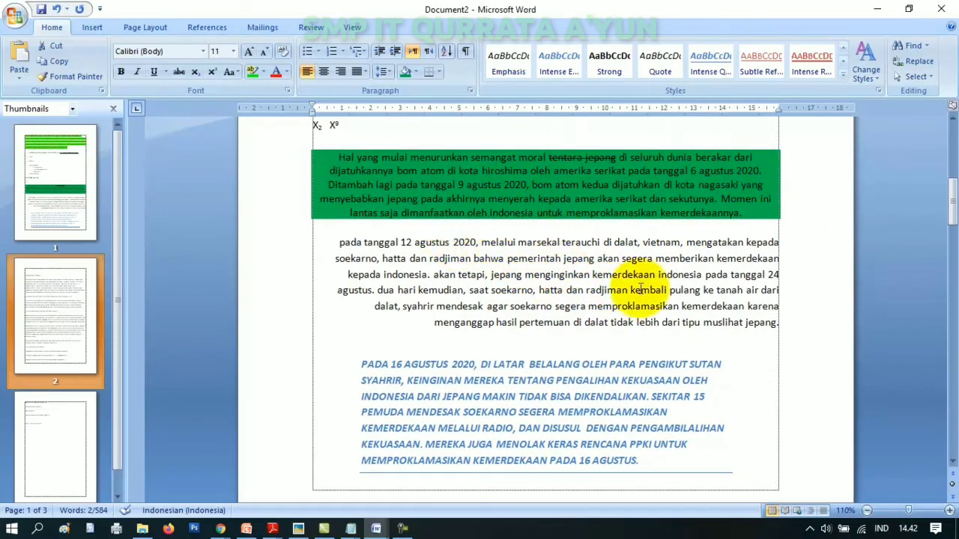
pyautogui.scroll(-15, 659, 299)
pyautogui.scroll(-9, 663, 299)
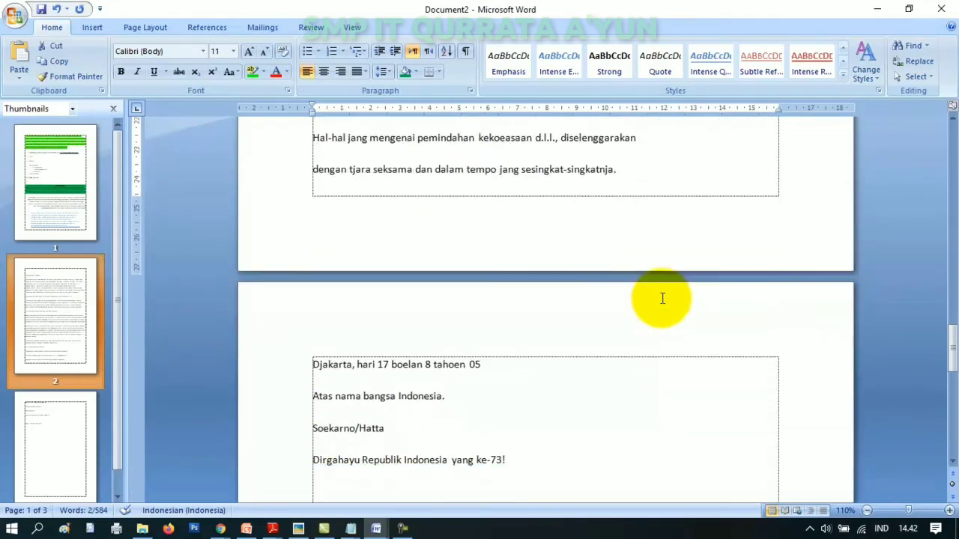
pyautogui.scroll(-3, 517, 254)
pyautogui.scroll(-3, 516, 254)
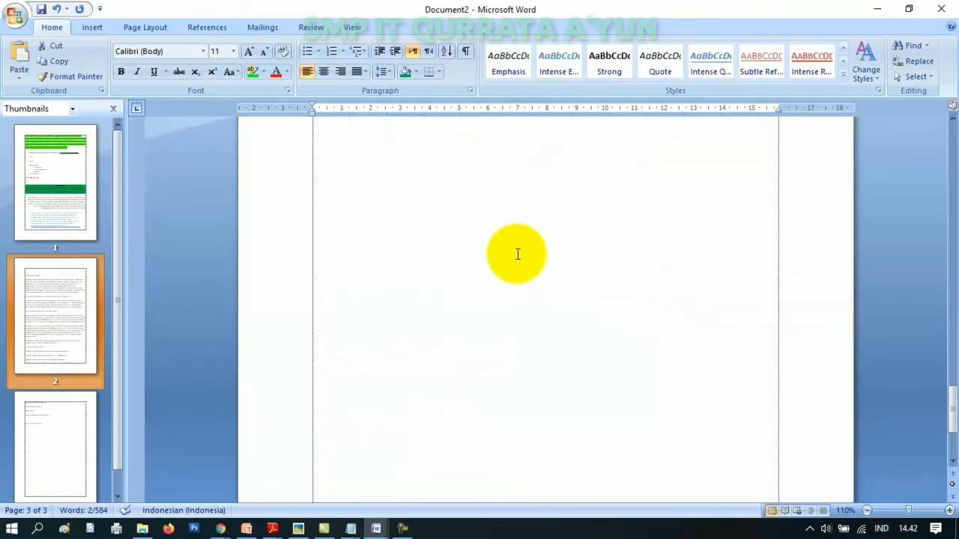
pyautogui.scroll(20, 517, 254)
pyautogui.scroll(15, 529, 290)
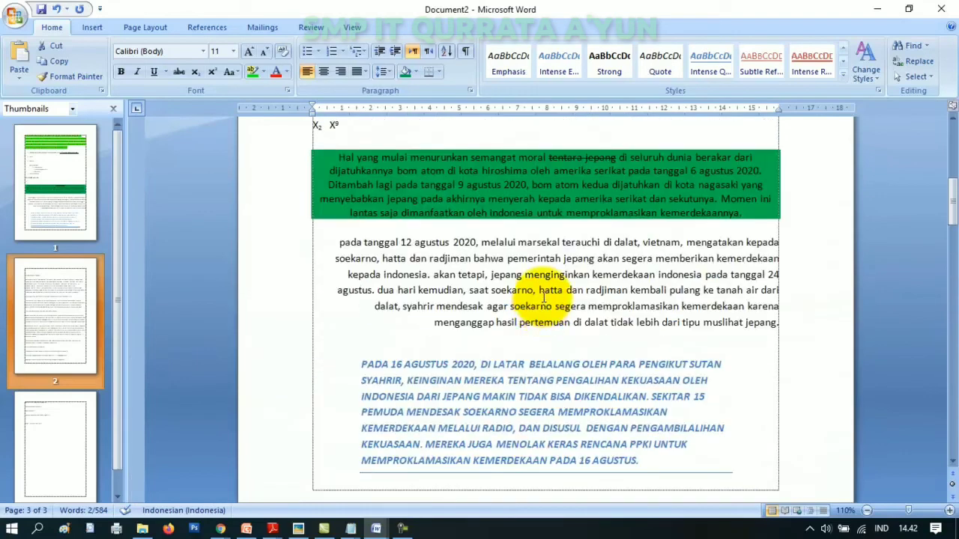